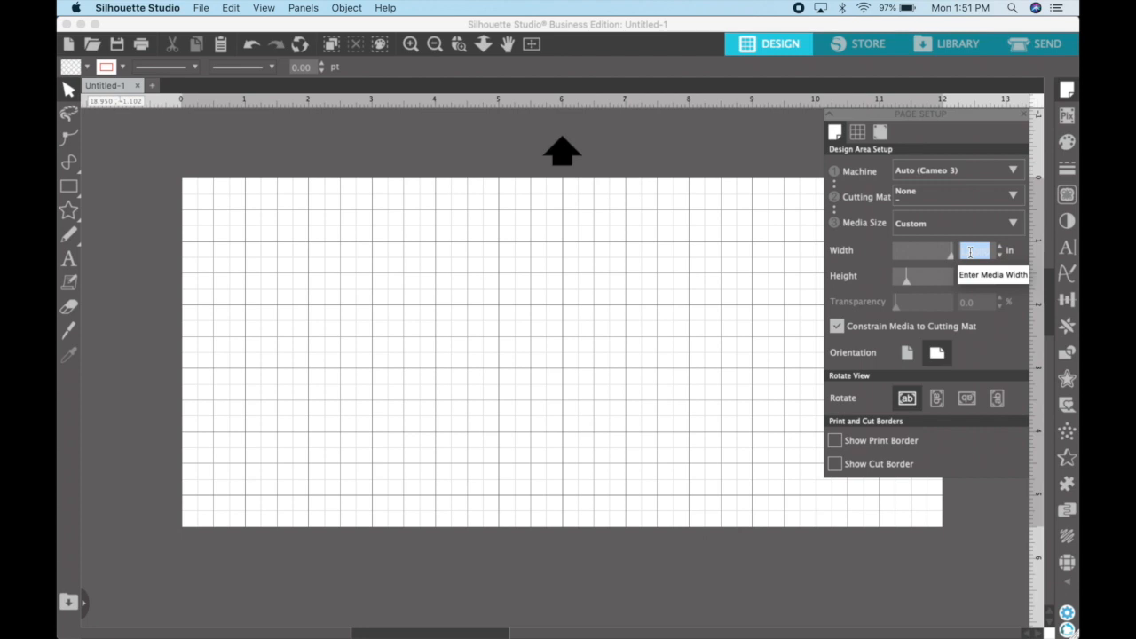
- Turn off constraining the media to the cutting mat and set the page to 19 in wide by 11 in high
text(12)
click(972, 276)
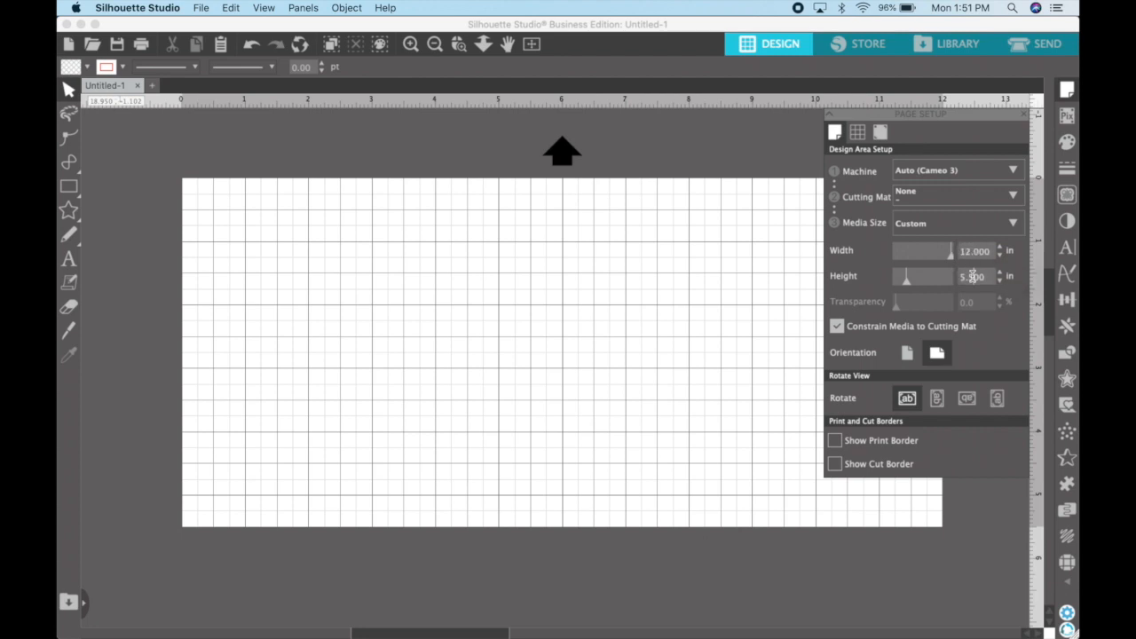
click(836, 326)
click(978, 251)
text(19)
click(980, 275)
text(11)
key(Return)
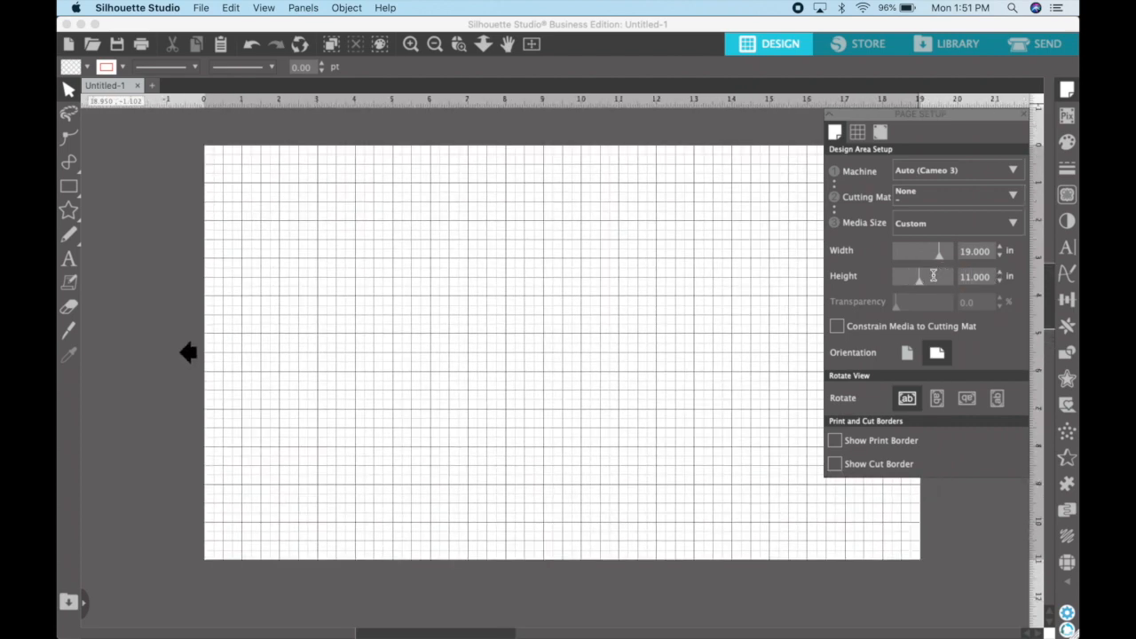
- Try zooming in and out of the page and magnifying a selected area around its upper edge
scroll(748, 346, right, 5)
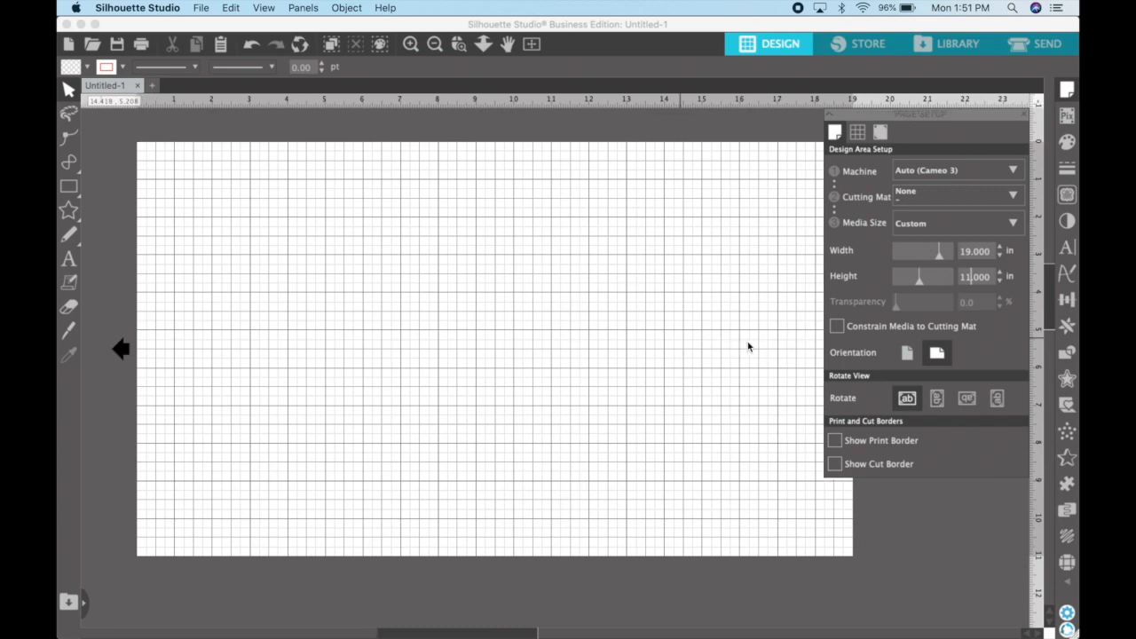
scroll(748, 346, left, 1)
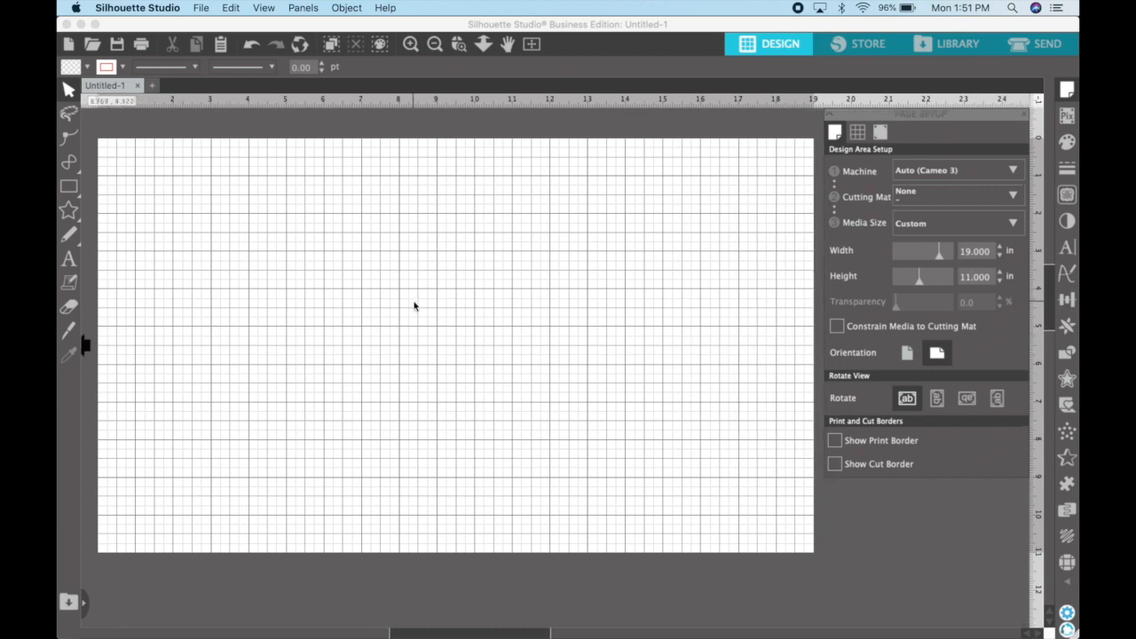
click(410, 44)
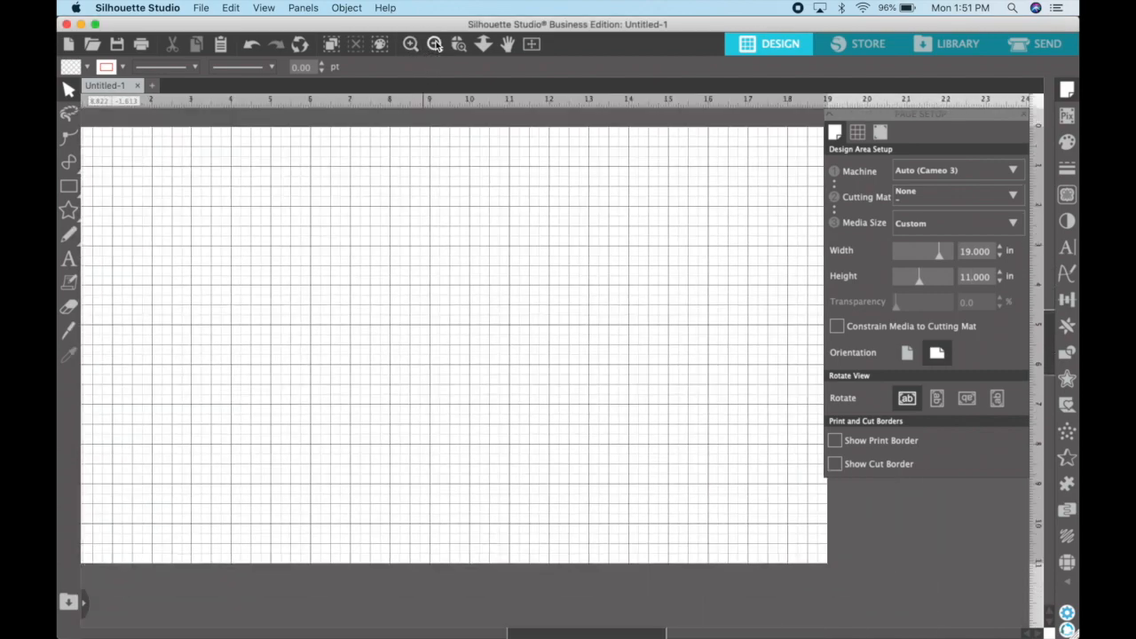
click(435, 44)
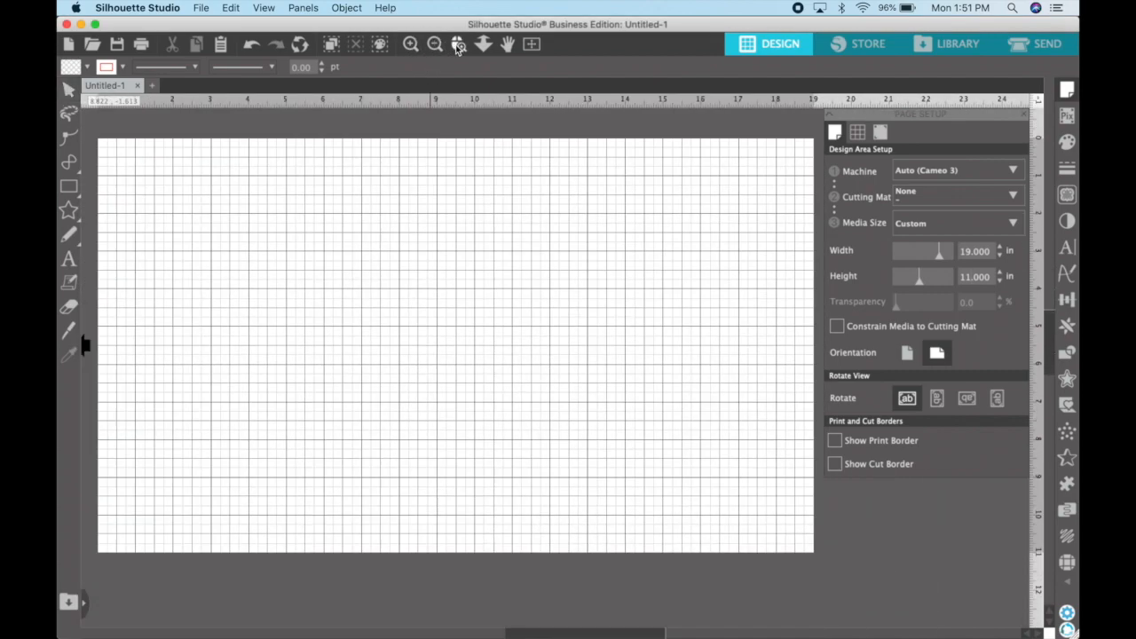
drag(426, 123, 486, 200)
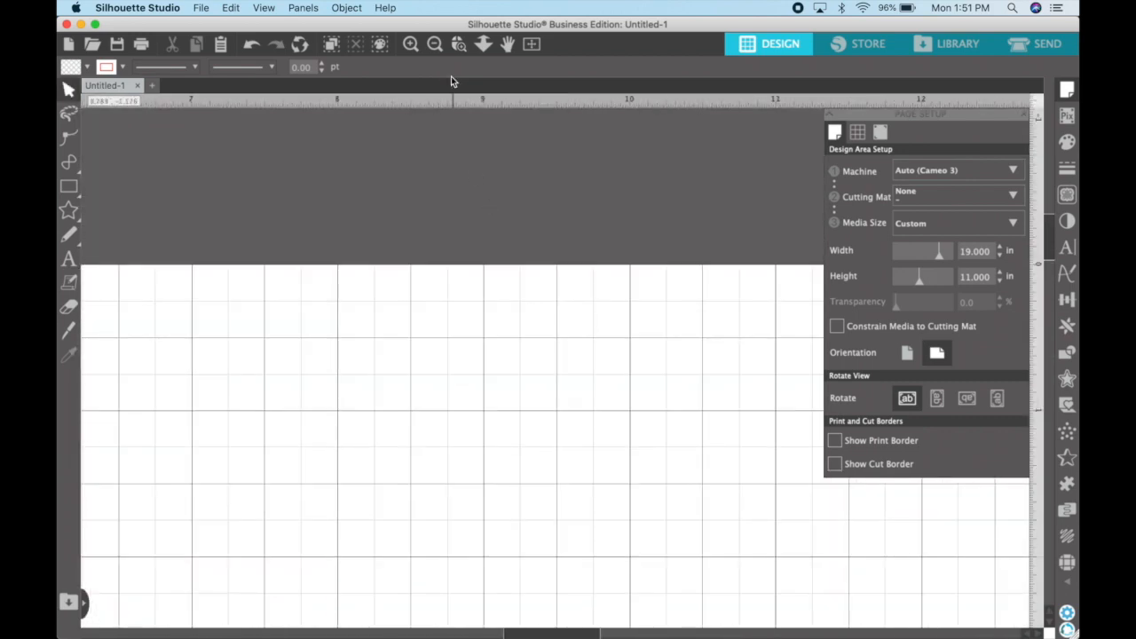
click(434, 45)
click(433, 44)
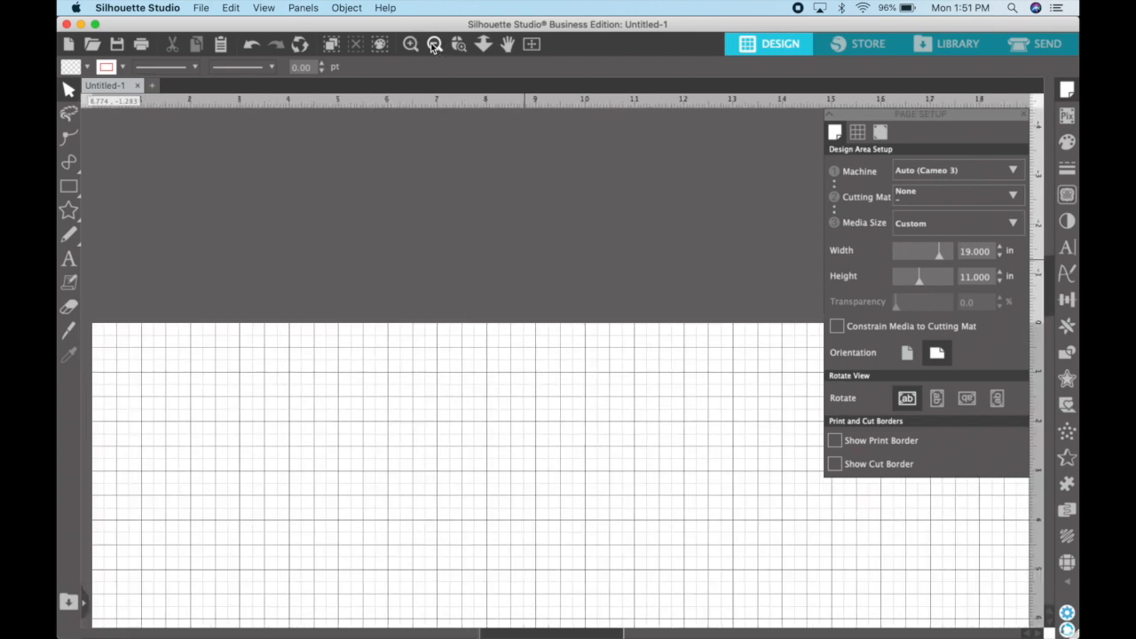
scroll(426, 376, down, 3)
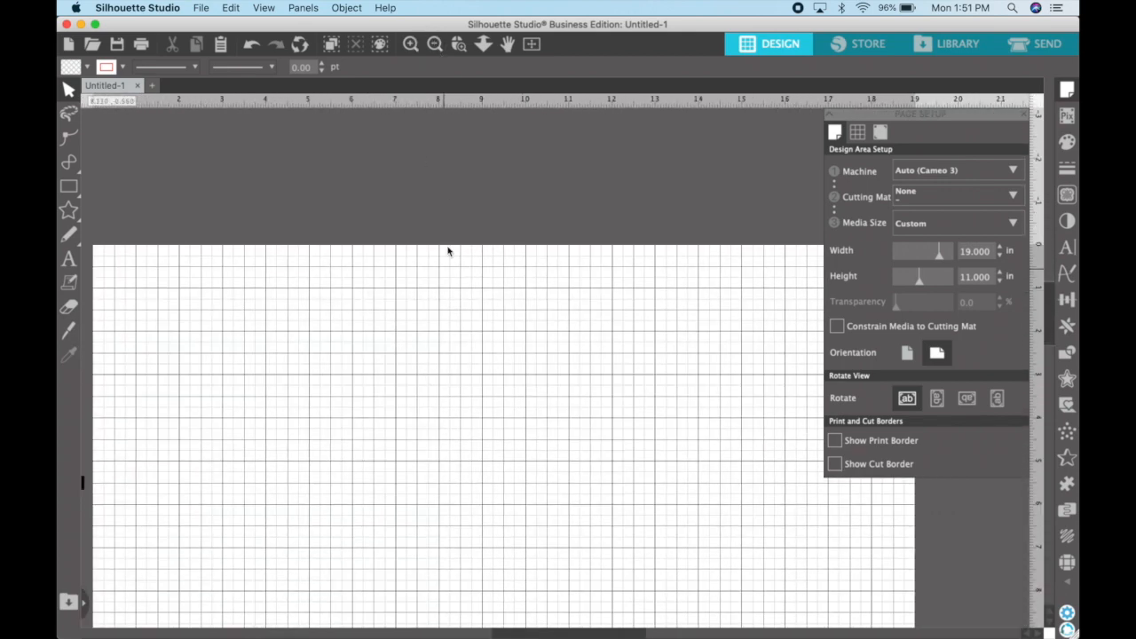
click(434, 45)
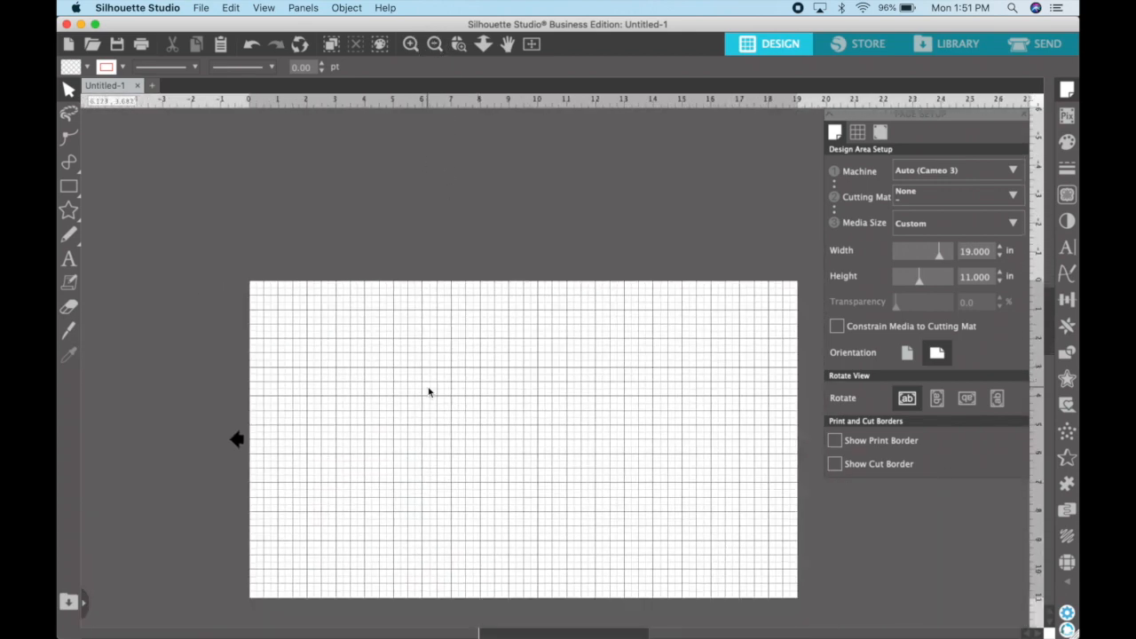
- Try panning the page and scaling the view with drag zoom, keeping the whole page in view
click(507, 43)
drag(422, 275, 396, 263)
click(483, 43)
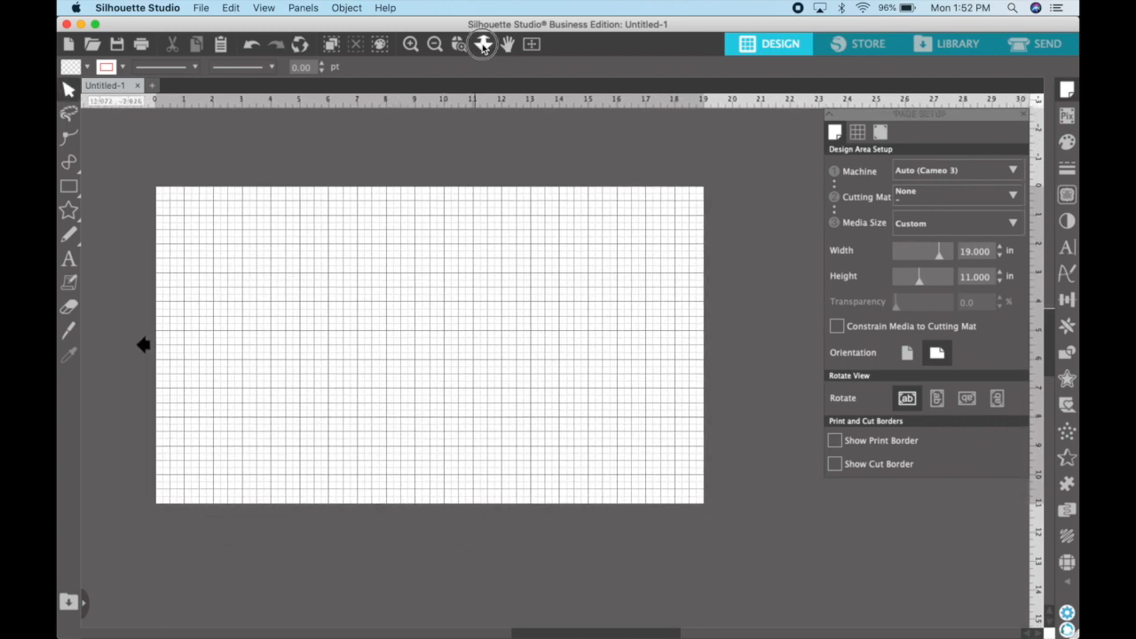
scroll(444, 235, down, 2)
scroll(445, 235, up, 5)
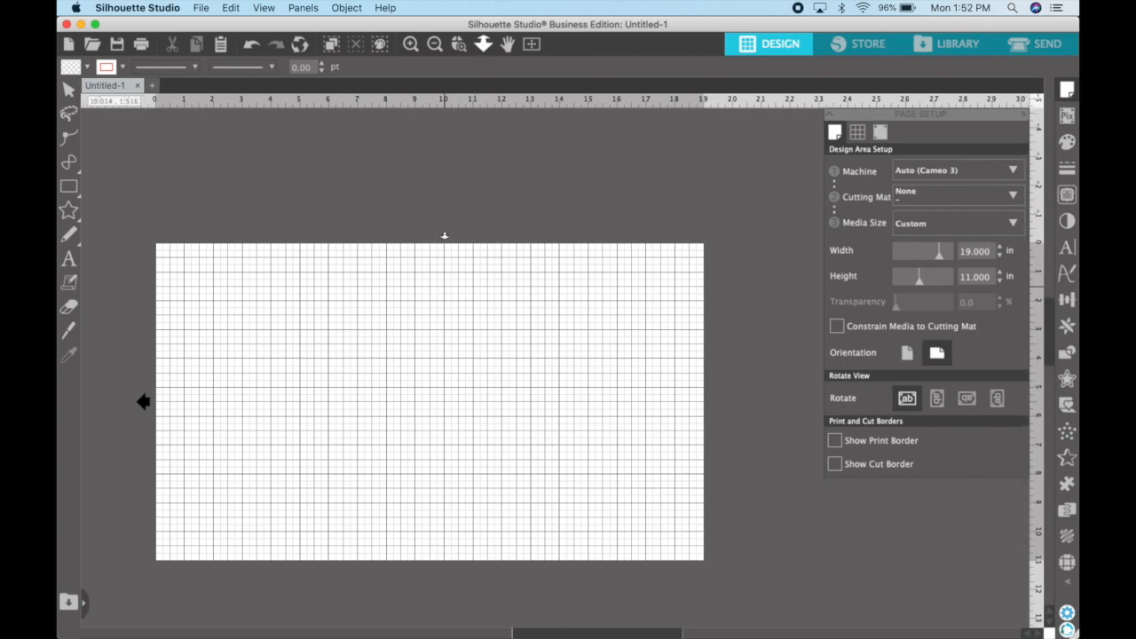
drag(428, 315, 441, 335)
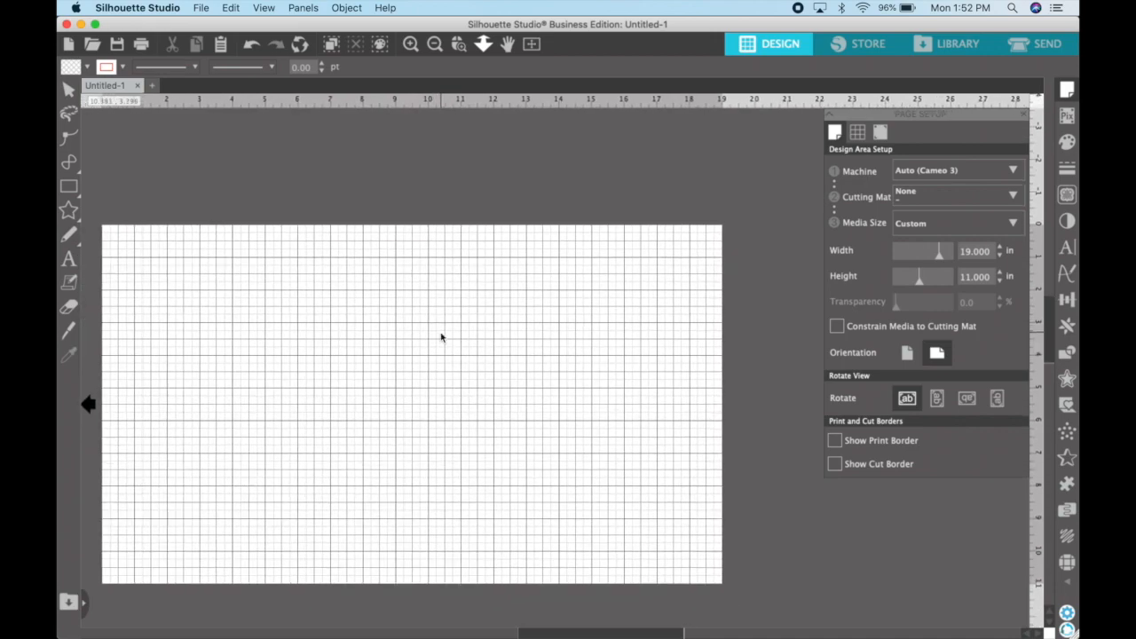
click(507, 45)
drag(439, 301, 475, 260)
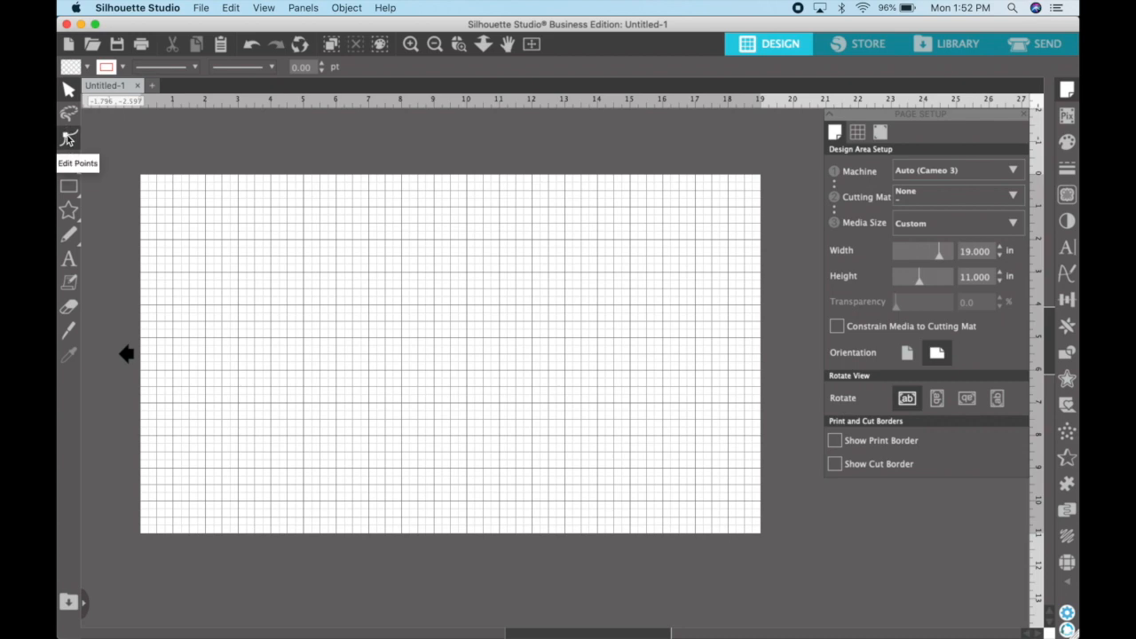
- Examine the drawing tools, the preset flexible shapes and the additional panels that are available
mouse_move(68, 168)
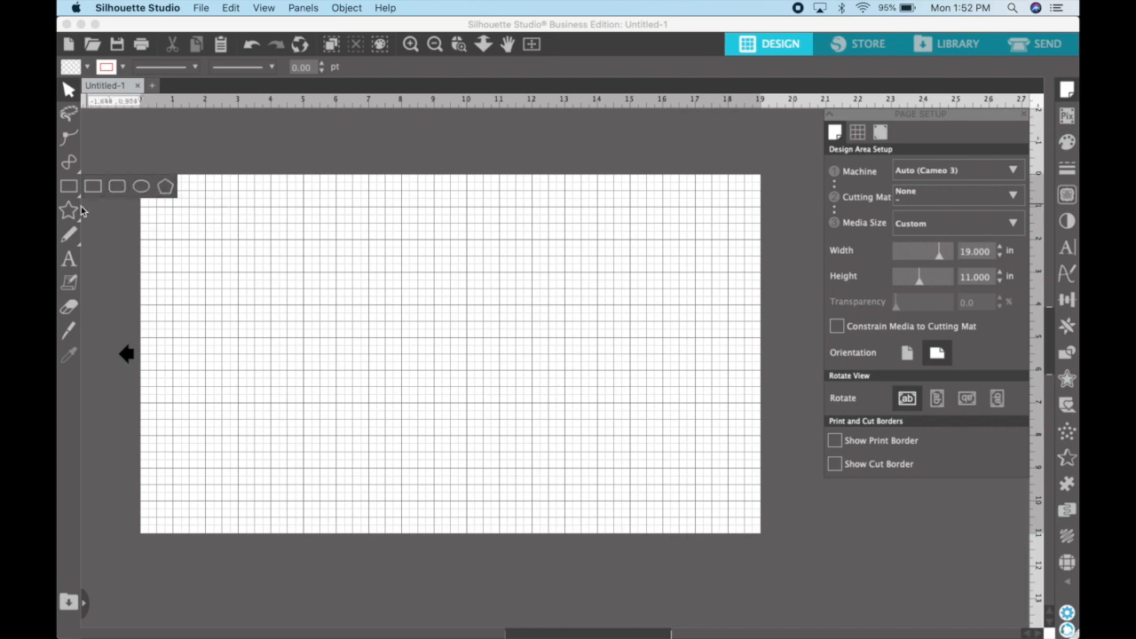
mouse_move(67, 215)
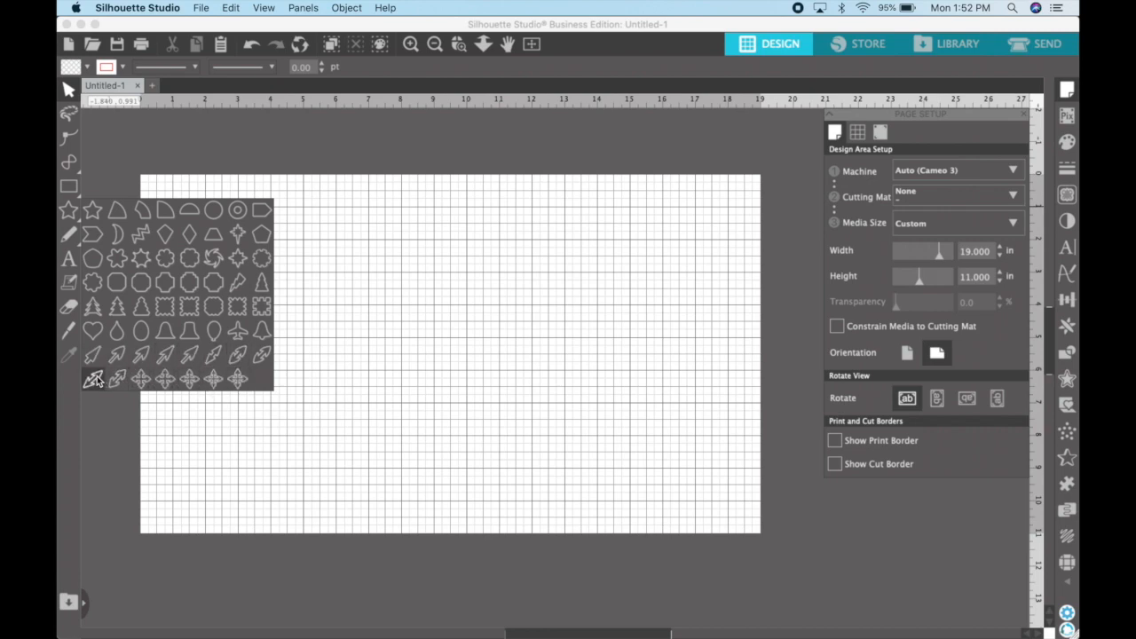
mouse_move(71, 238)
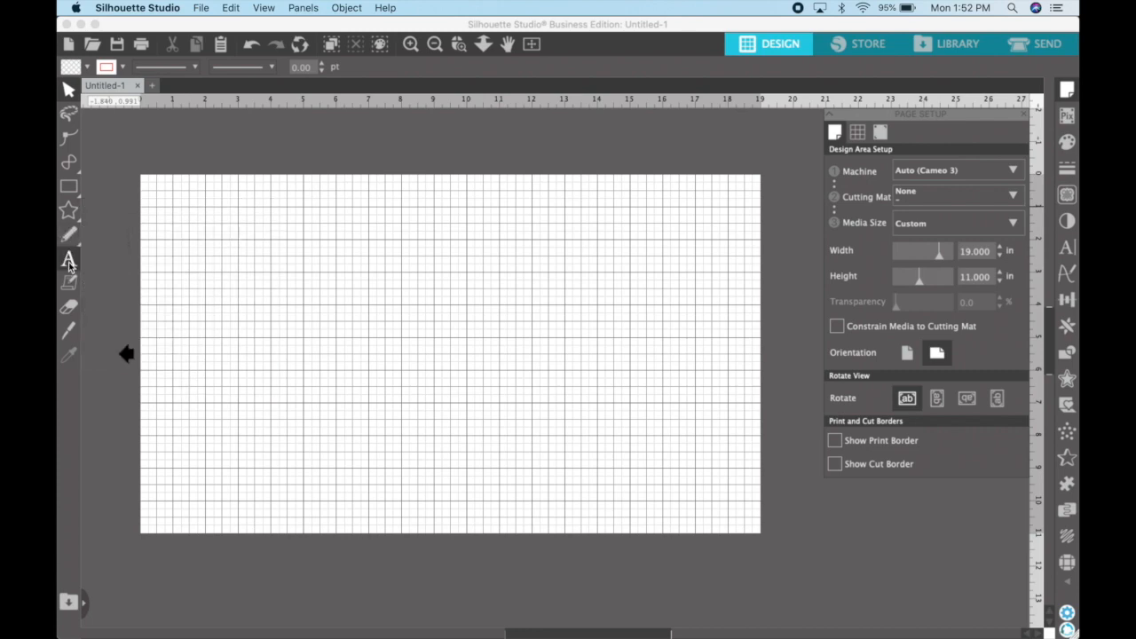
click(68, 331)
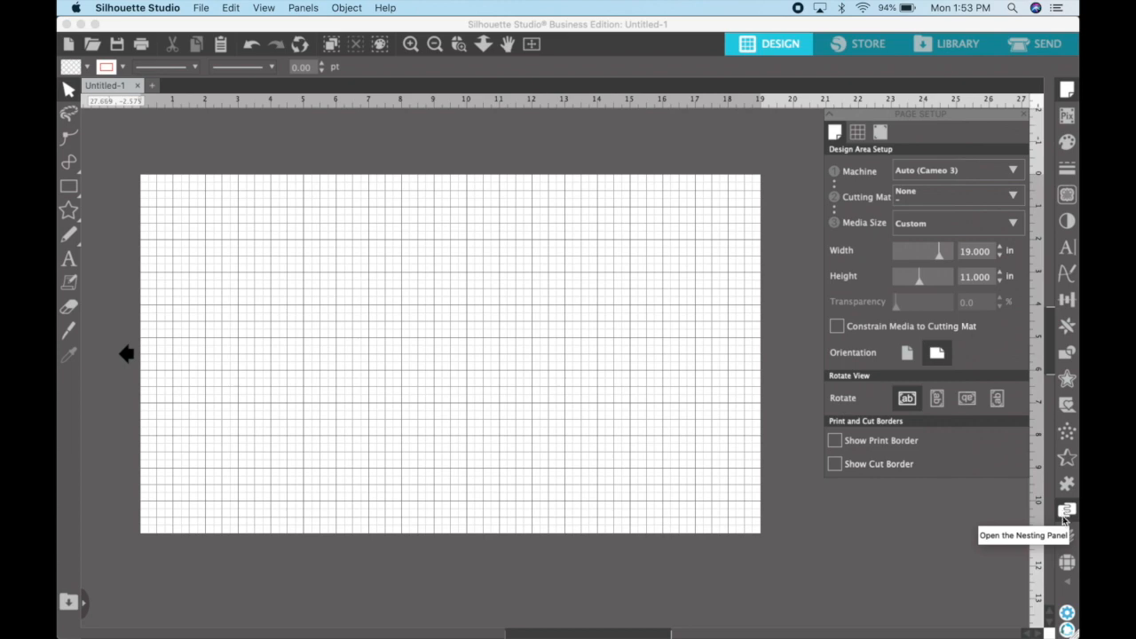
click(1069, 586)
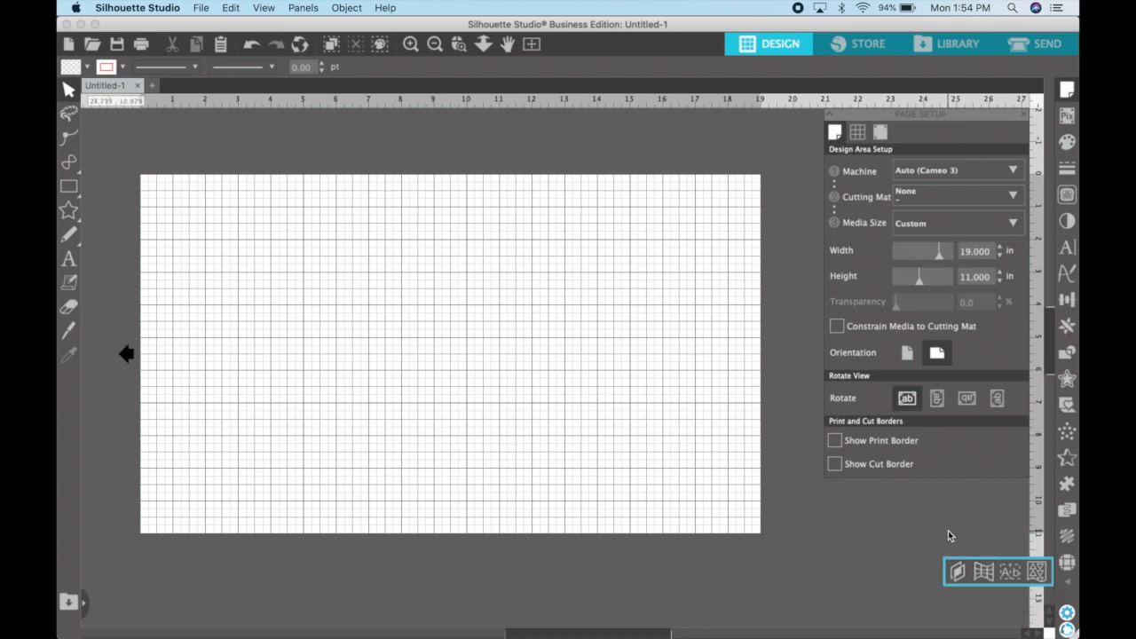
- Check which software edition the program is being viewed in
click(386, 8)
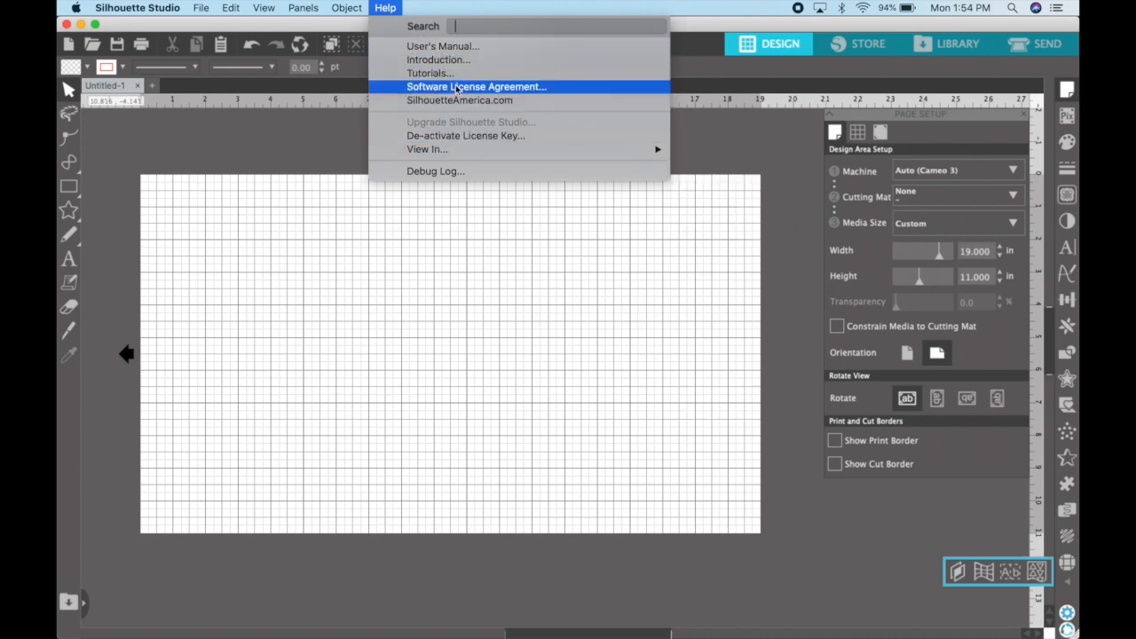
mouse_move(444, 154)
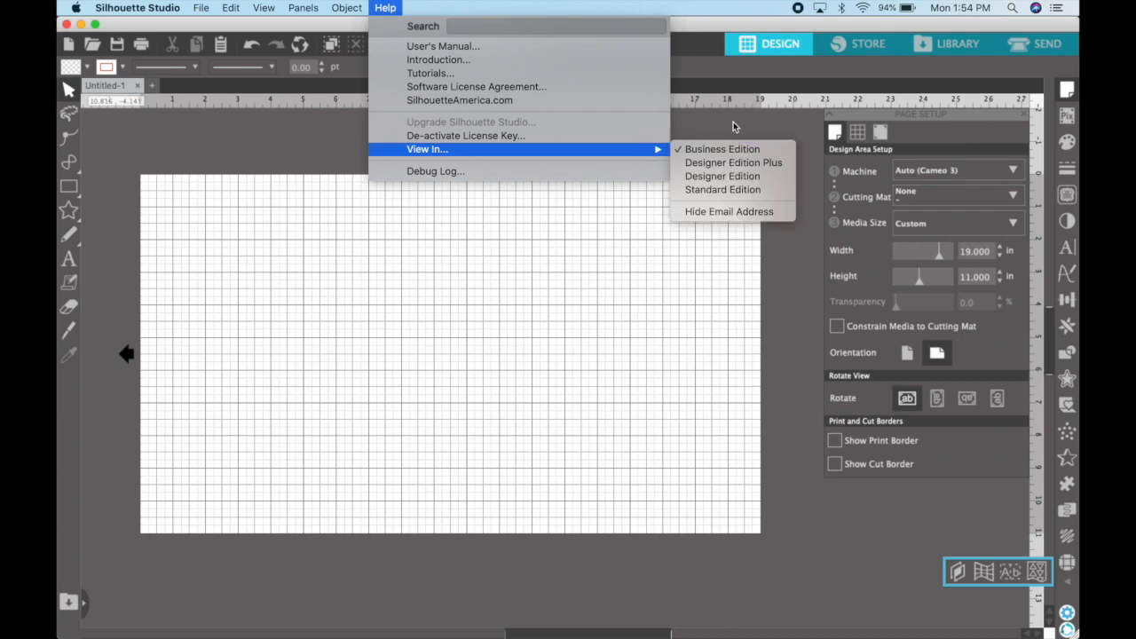
click(733, 120)
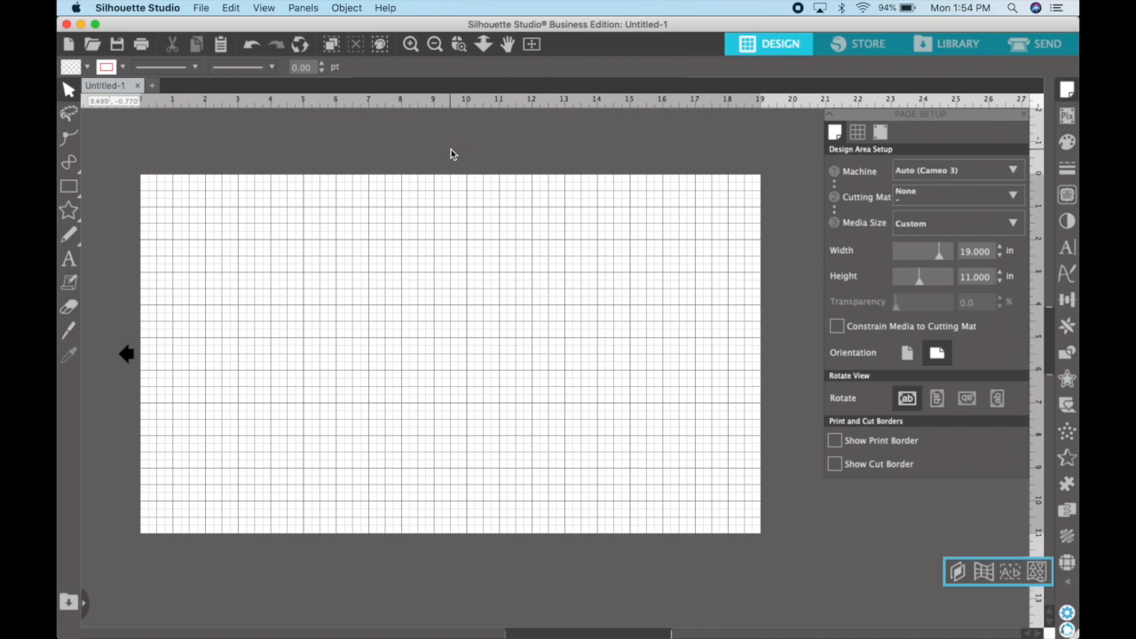
- Hide the grid and draw an ellipse about 3.65 in wide and 3.54 in high, left of the page's centre
click(68, 210)
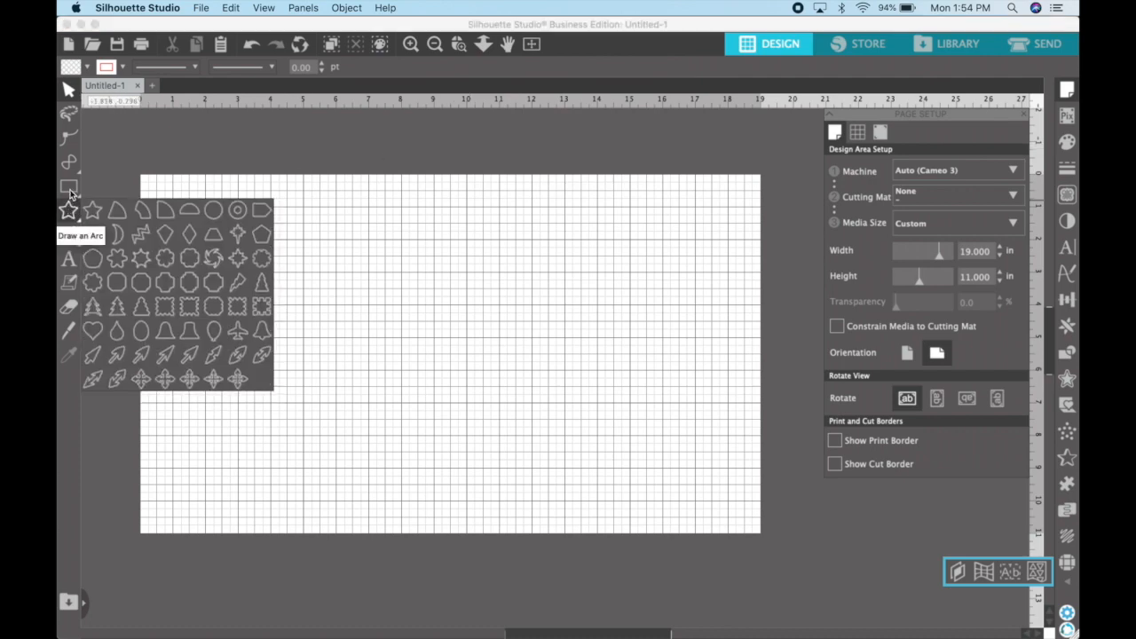
click(70, 187)
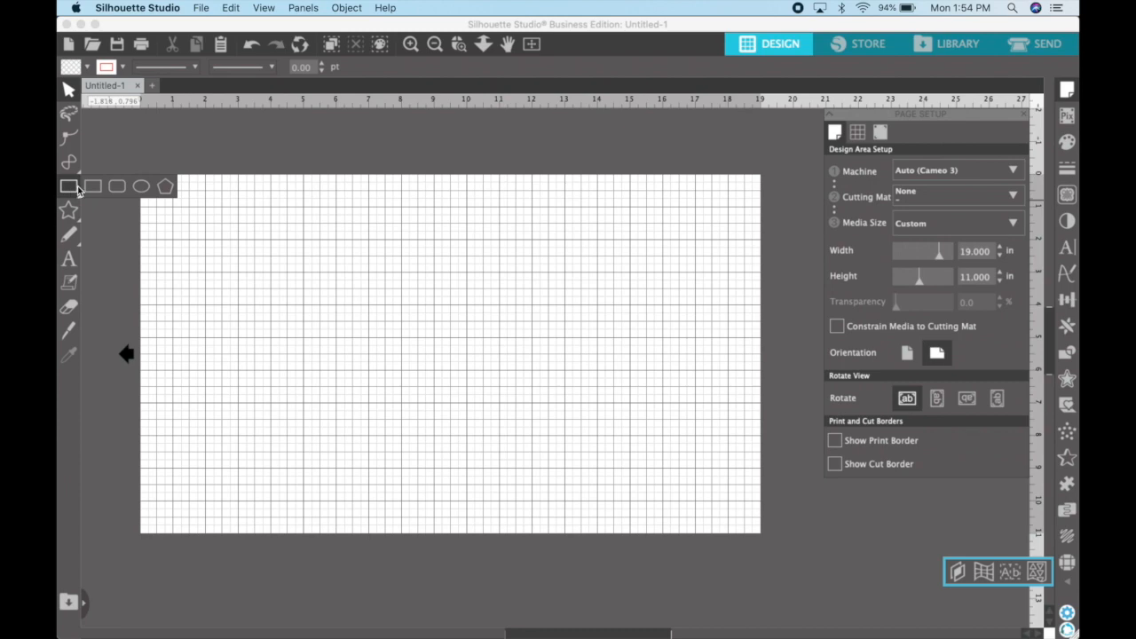
click(140, 189)
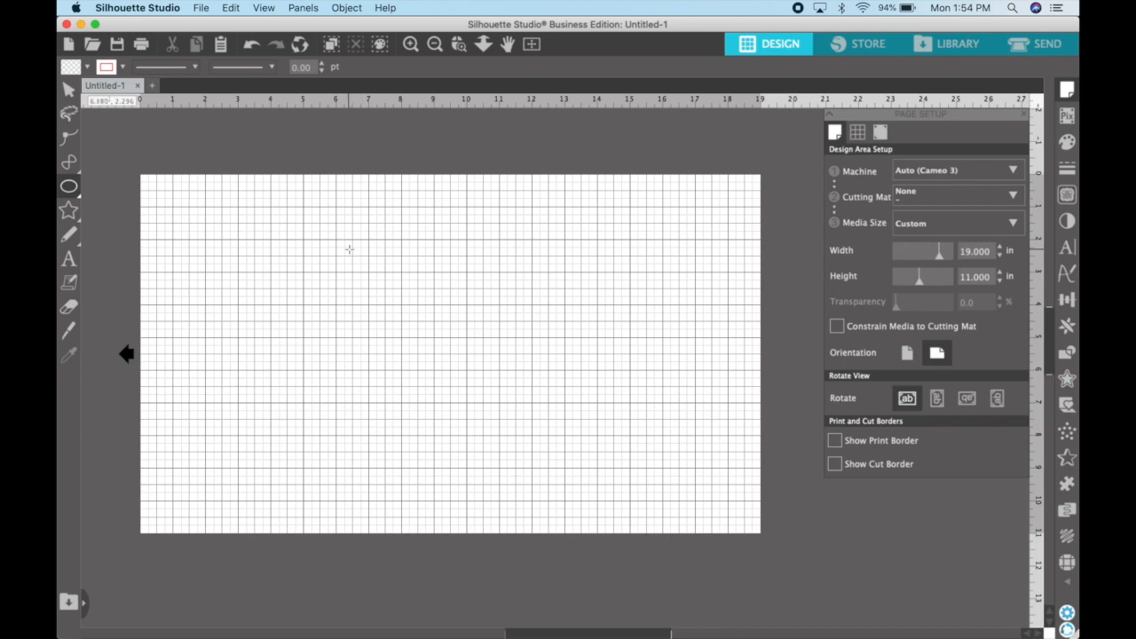
click(857, 132)
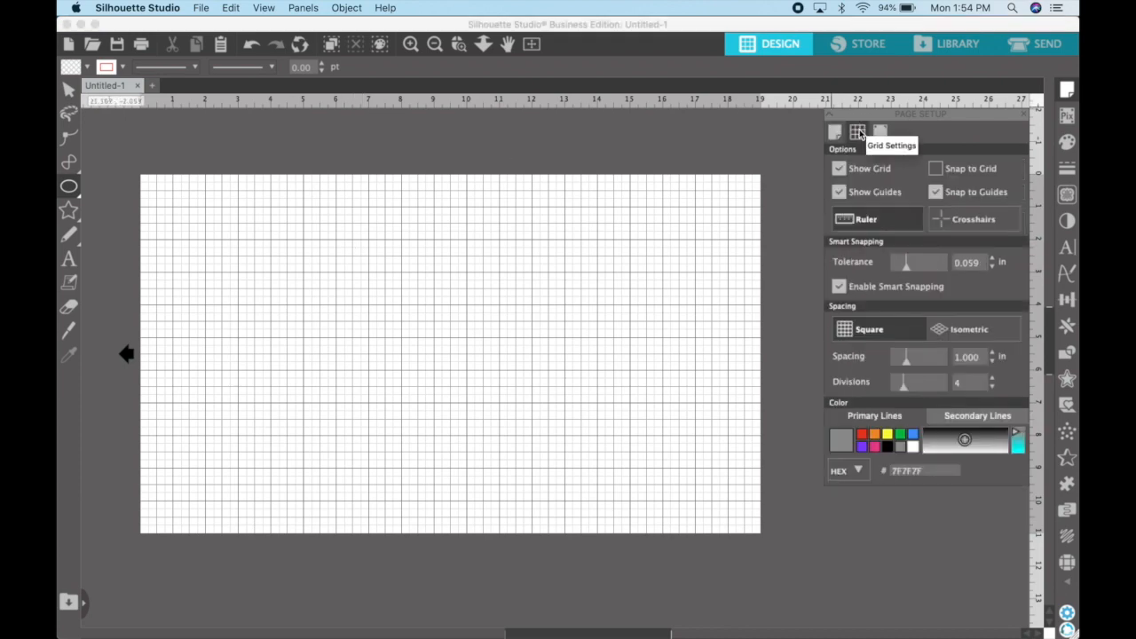
click(839, 170)
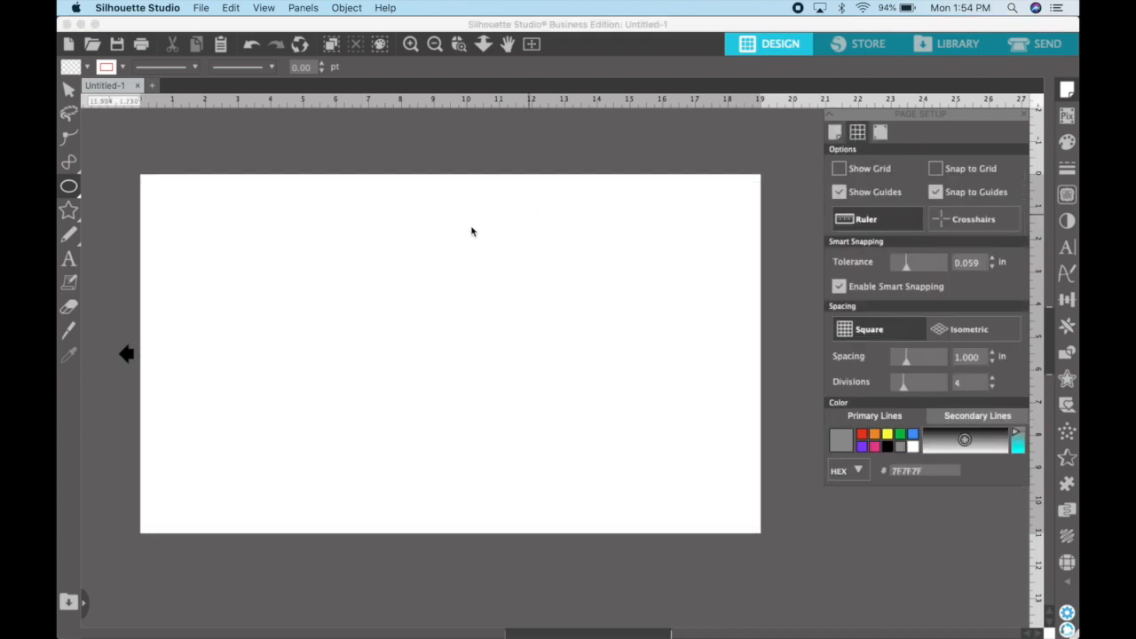
click(410, 44)
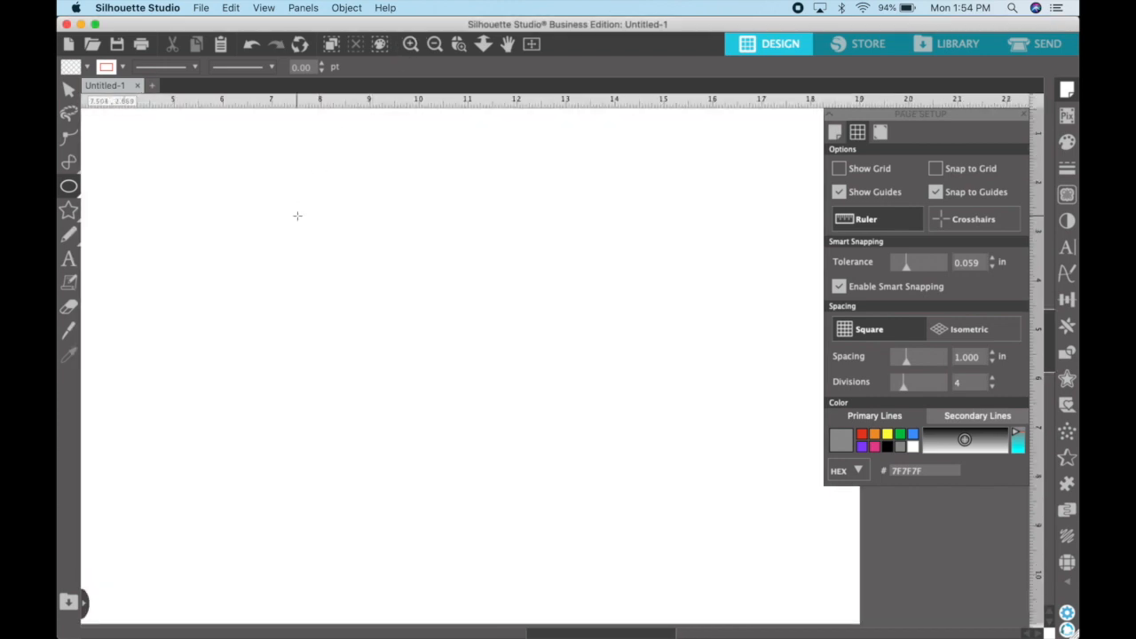
scroll(298, 215, left, 3)
scroll(298, 216, up, 1)
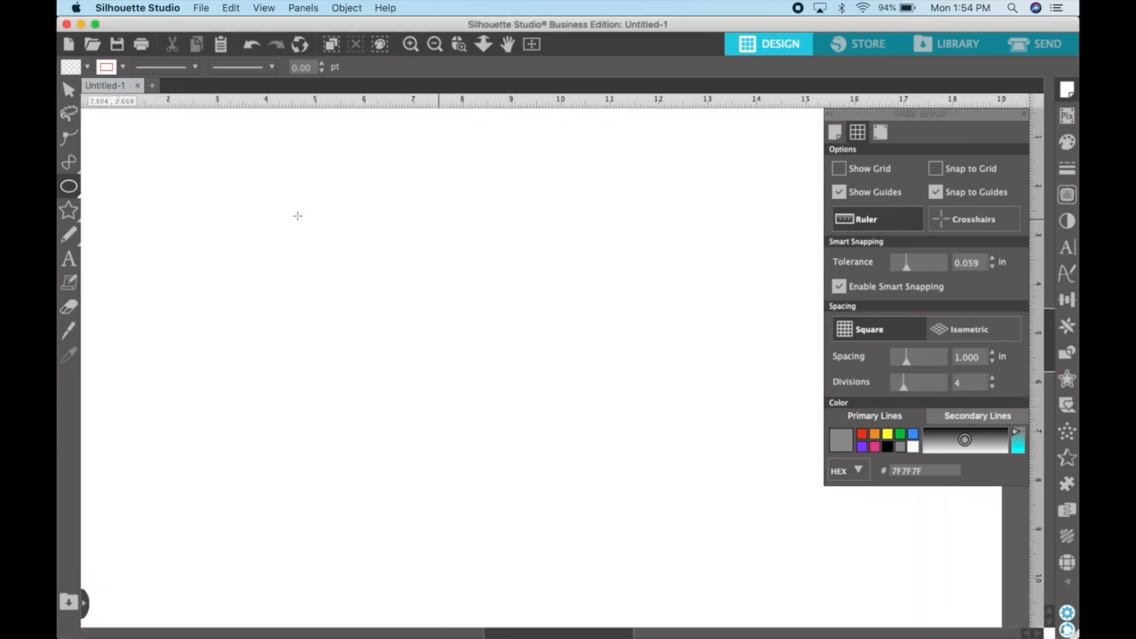
mouse_move(316, 235)
mouse_down()
mouse_move(372, 325)
mouse_move(493, 383)
mouse_move(497, 413)
mouse_up()
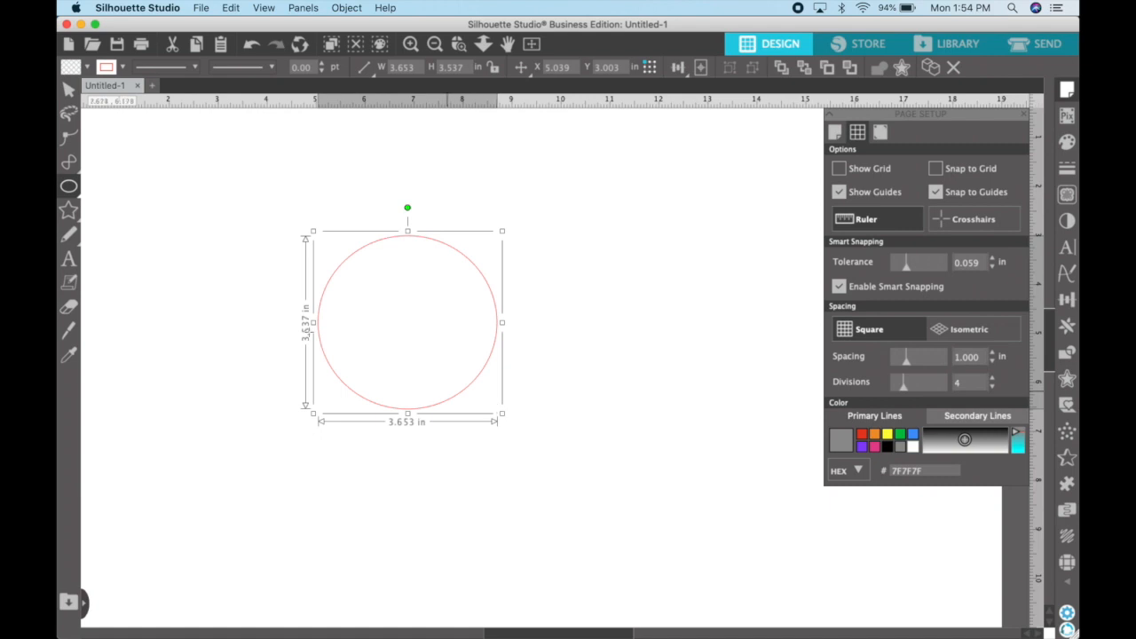
- Draw an arc wedge about 1.36 in wide and 1.42 in high, overlapping the ellipse's upper-left edge
mouse_move(69, 211)
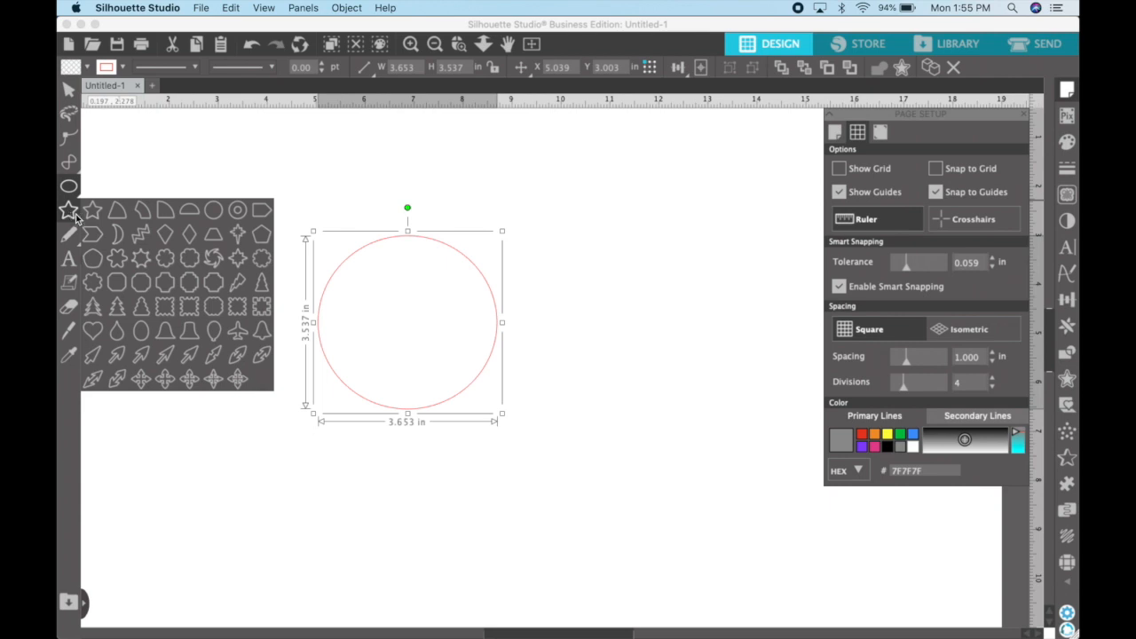
click(117, 213)
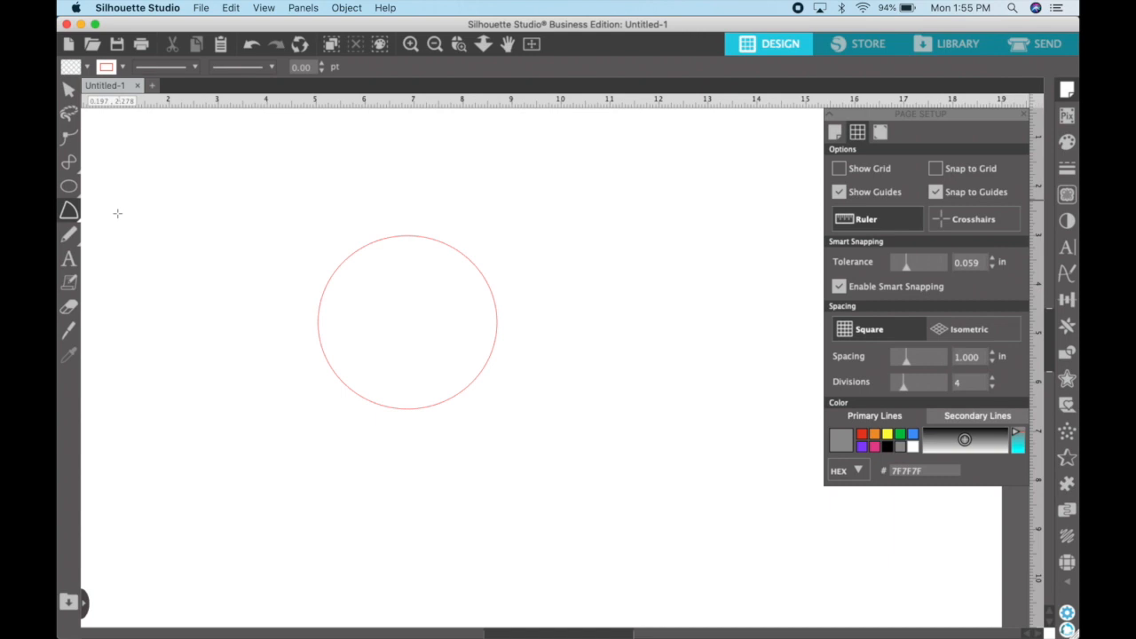
drag(288, 228, 314, 325)
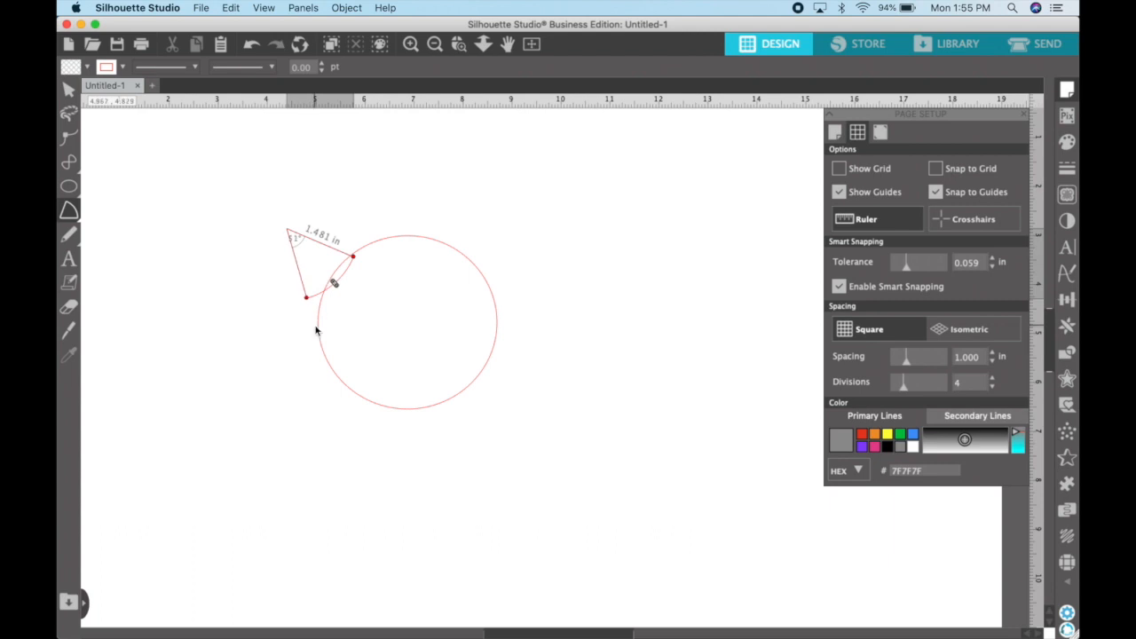
- Move and rotate the arc wedge so both arc ends sit on the ellipse's upper-left edge like an ear
click(68, 87)
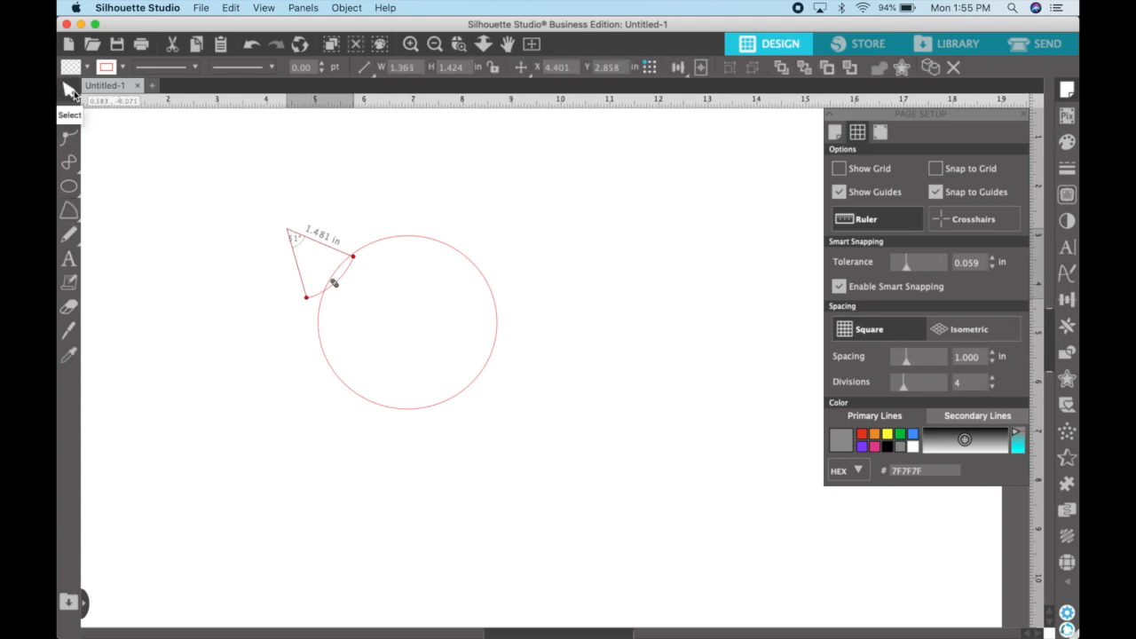
click(311, 240)
drag(312, 245, 319, 242)
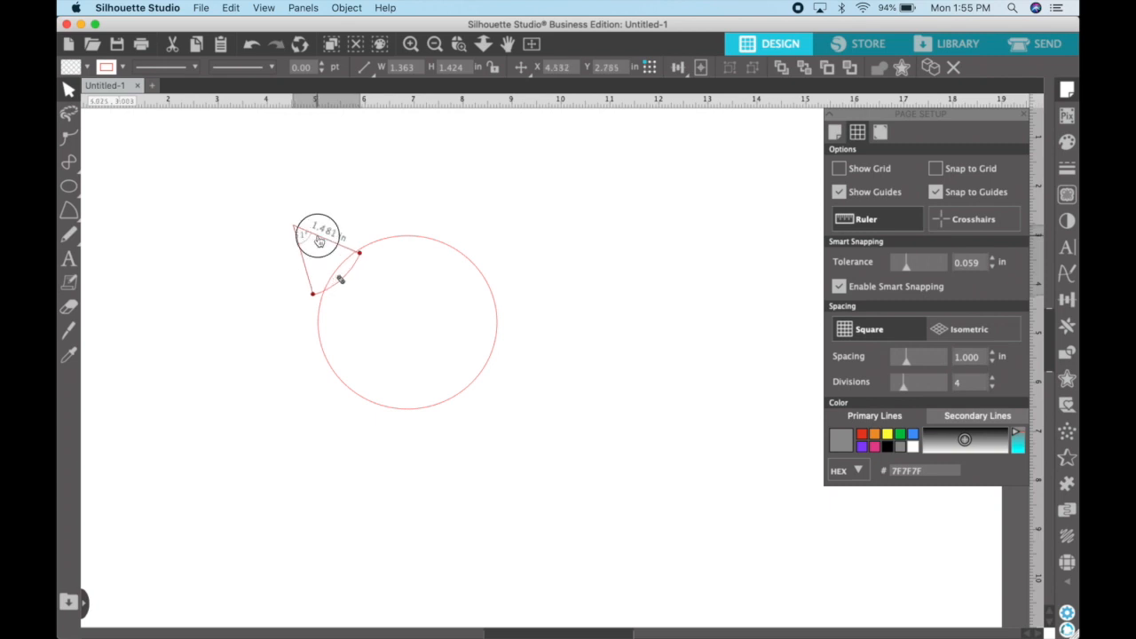
drag(325, 197, 318, 200)
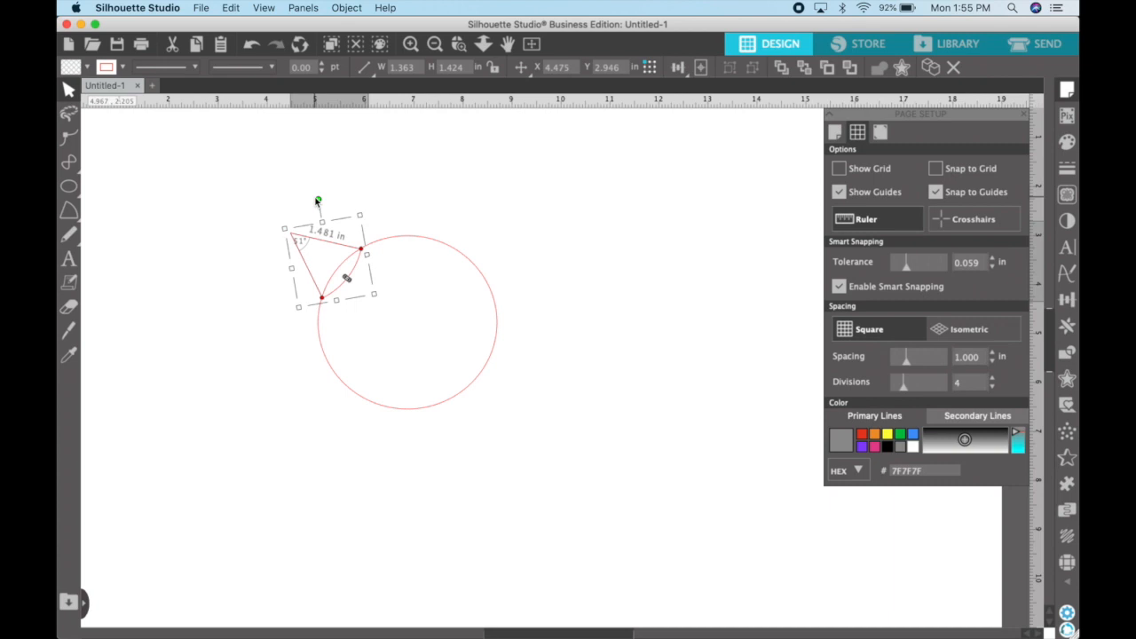
- Duplicate the ear wedge directly above the original
click(314, 245)
click(320, 238)
click(347, 7)
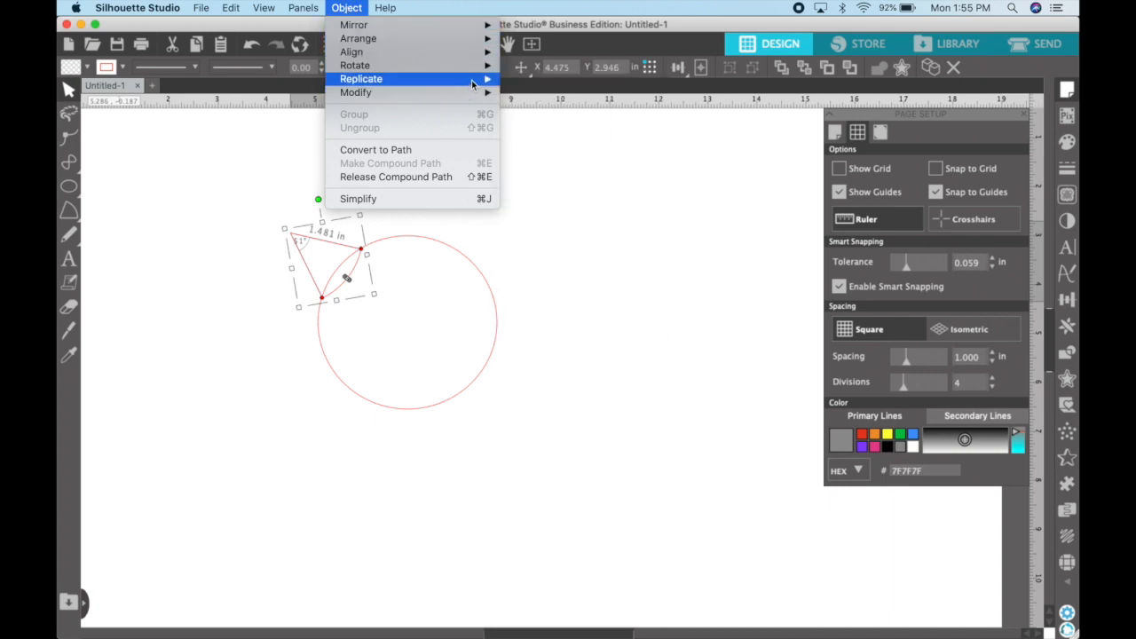
mouse_move(473, 83)
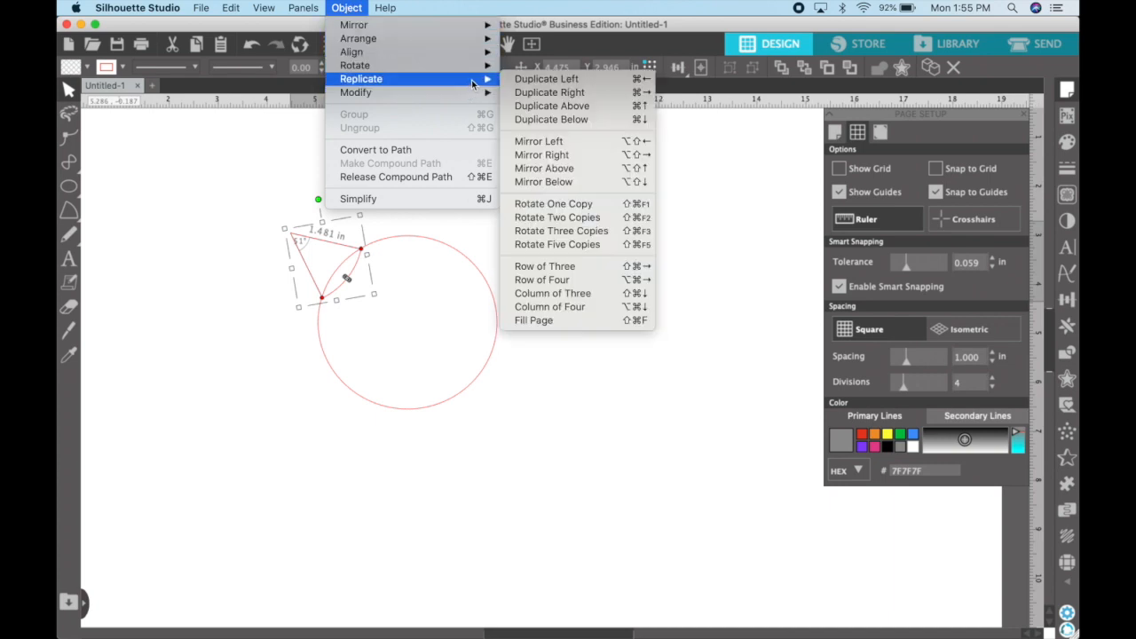
click(550, 108)
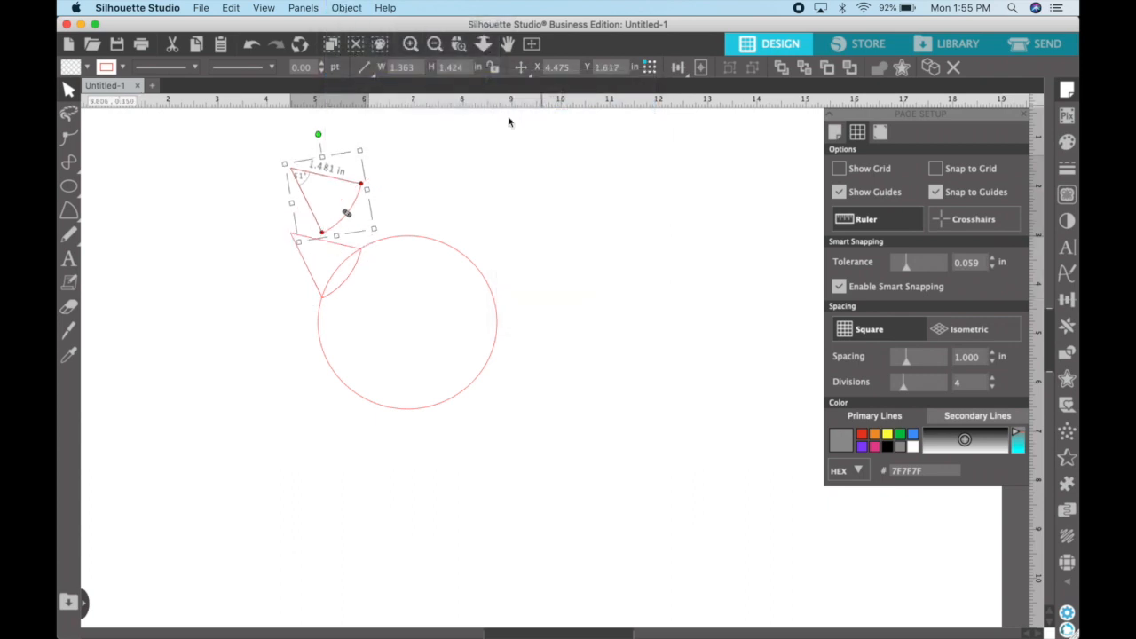
- Flip the copied ear horizontally and place it on the ellipse's upper-right edge, level with the first ear
click(353, 6)
mouse_move(364, 25)
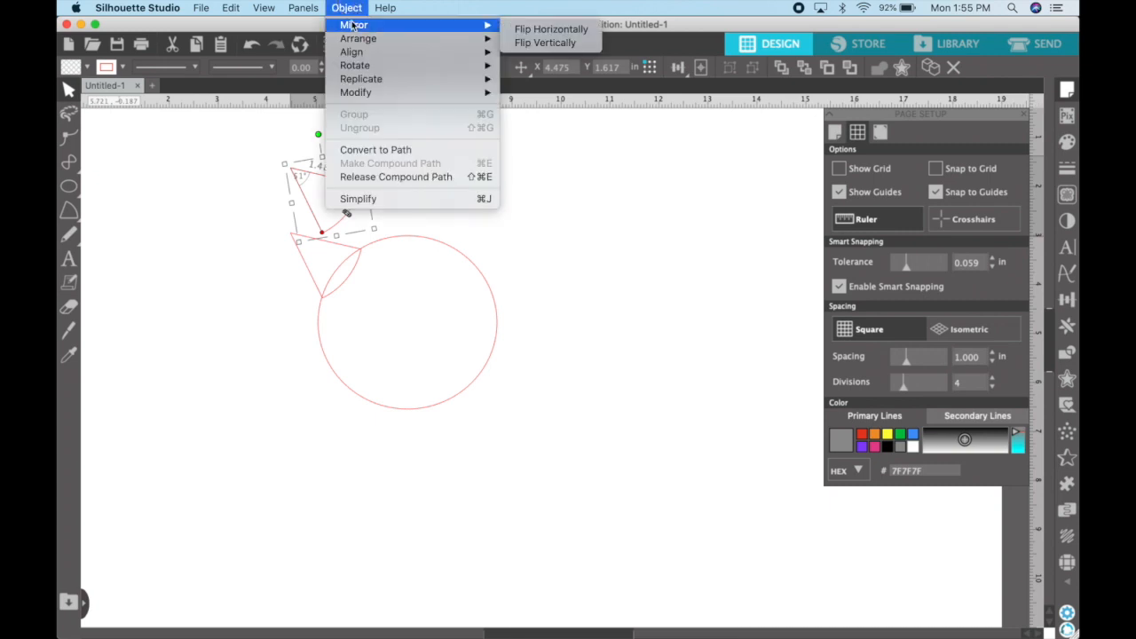
click(552, 32)
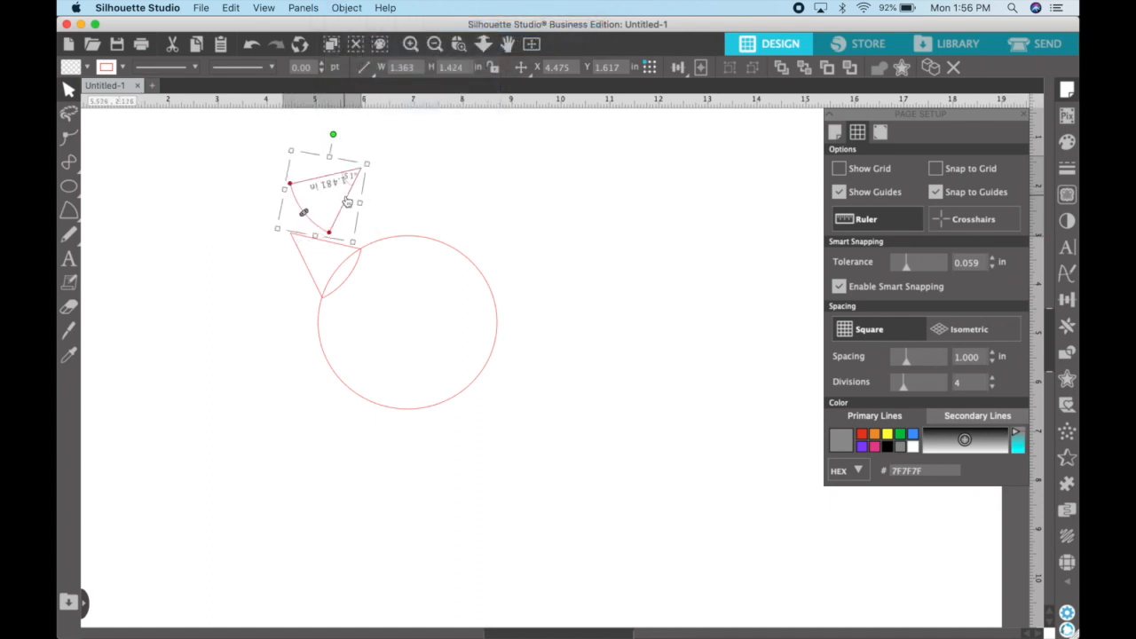
drag(347, 201, 511, 262)
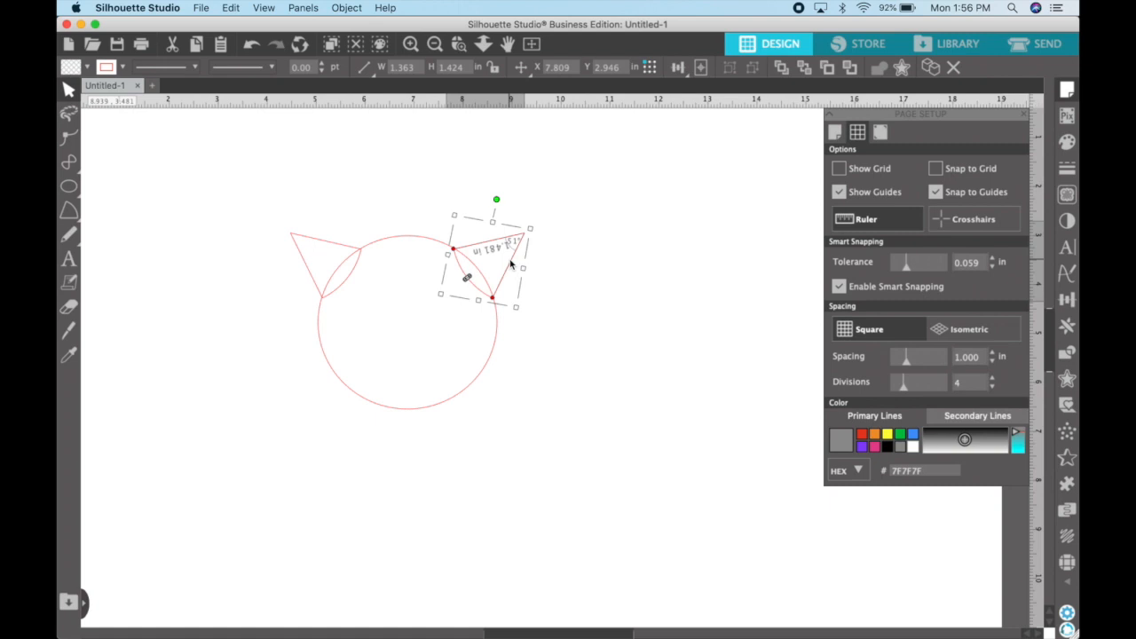
click(535, 381)
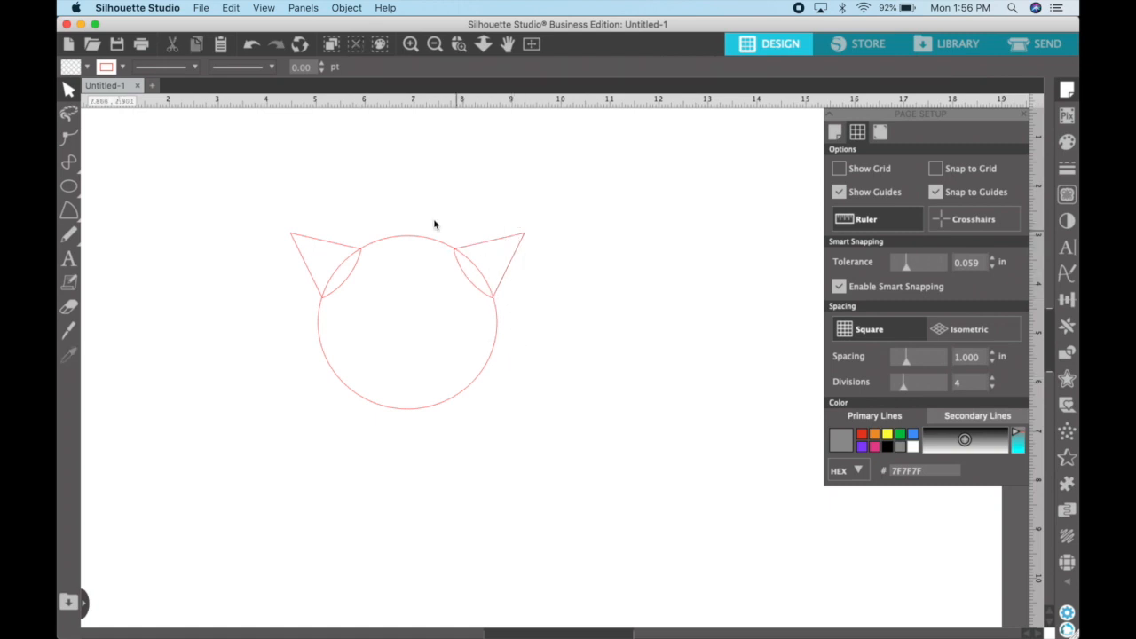
- Weld the ellipse and both ear wedges into a single cat-head outline
drag(236, 187, 580, 407)
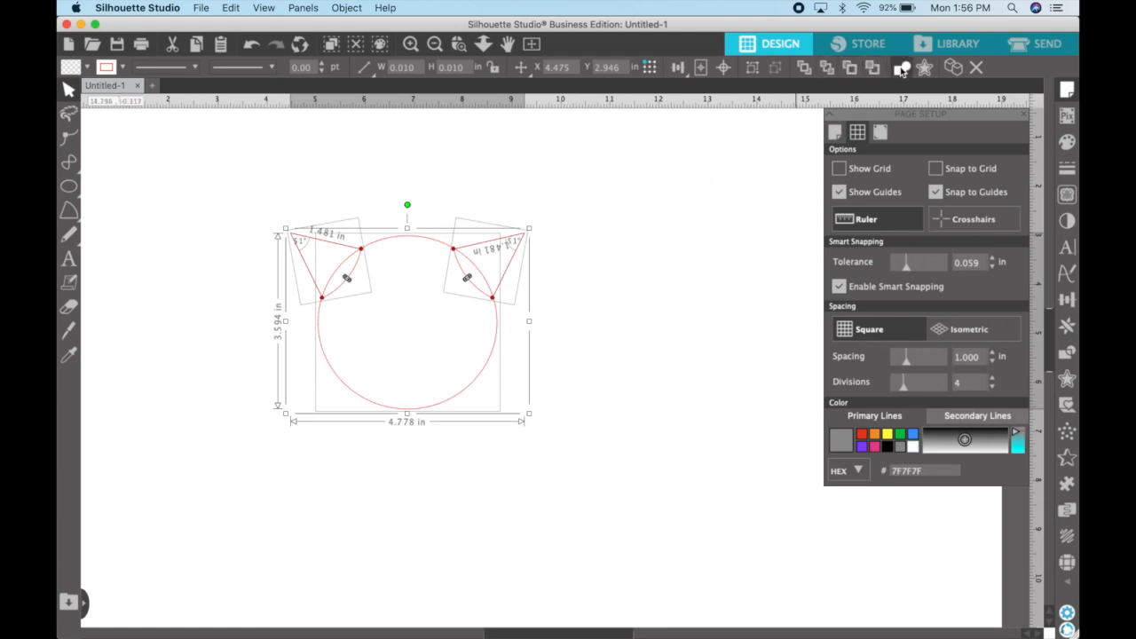
click(1067, 353)
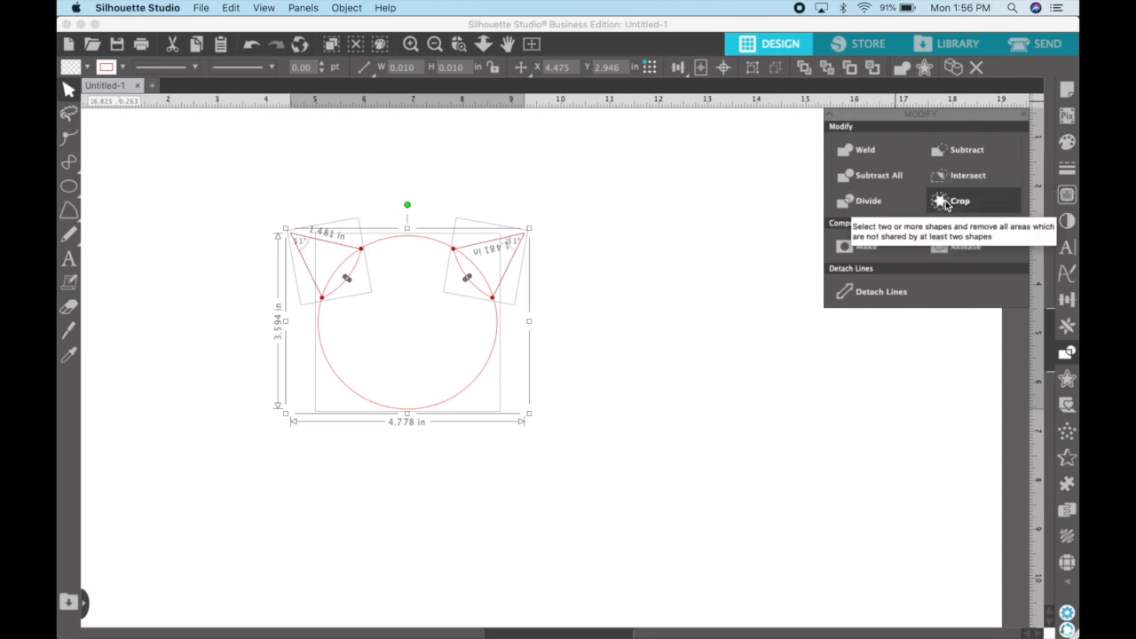
click(863, 151)
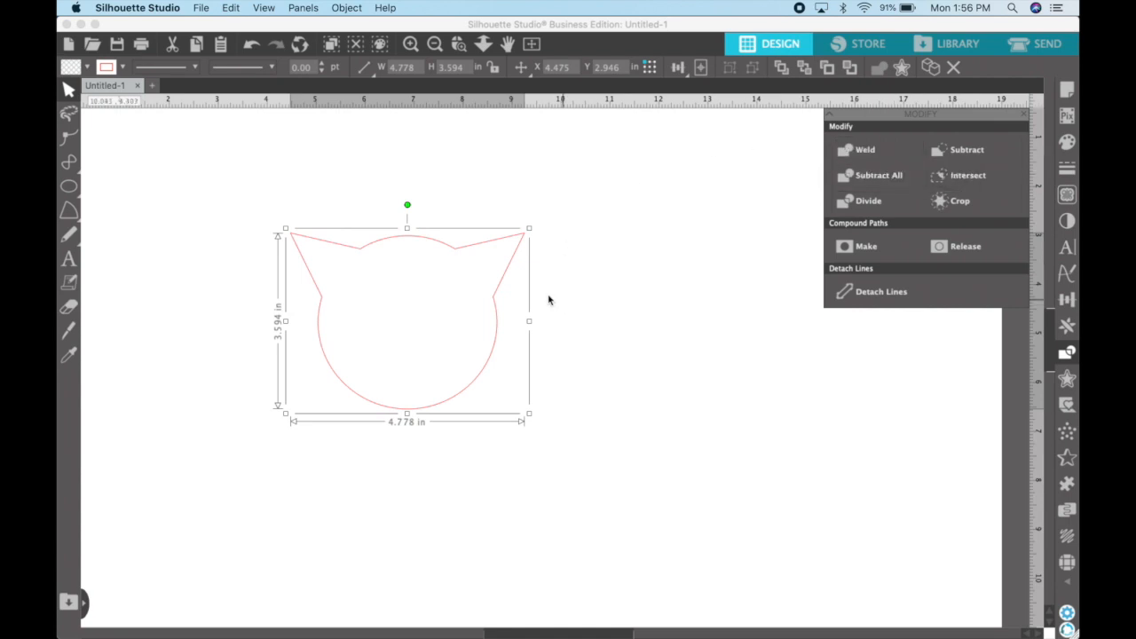
- Draw a thin pointed polygon whisker about 2.65 in wide and 0.19 in high, overlapping the head's left side
mouse_move(61, 217)
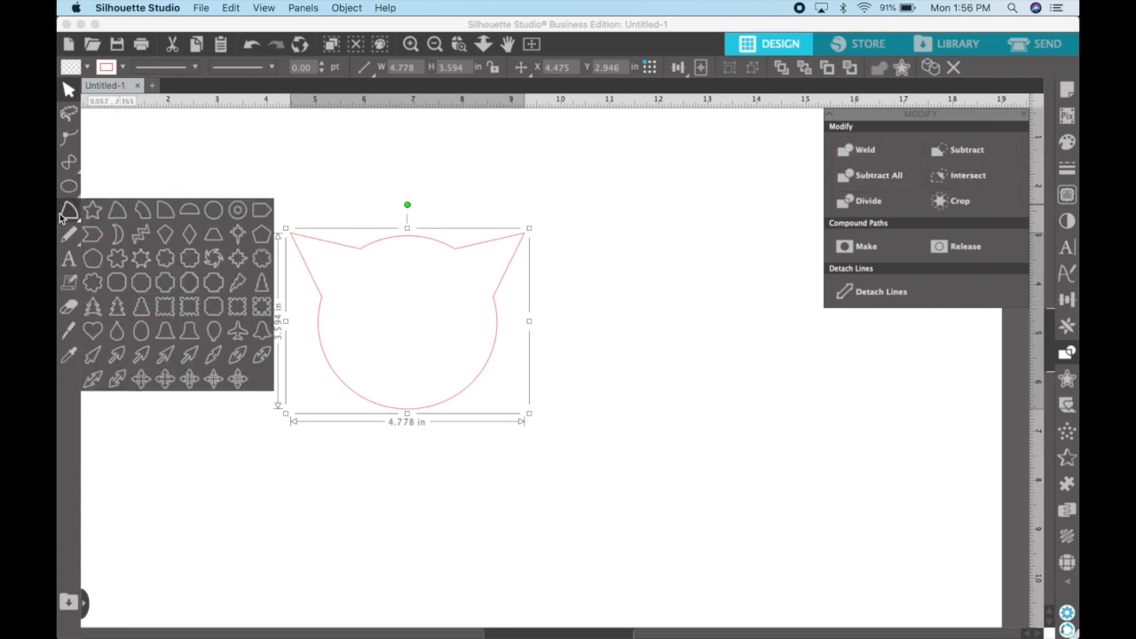
mouse_move(75, 163)
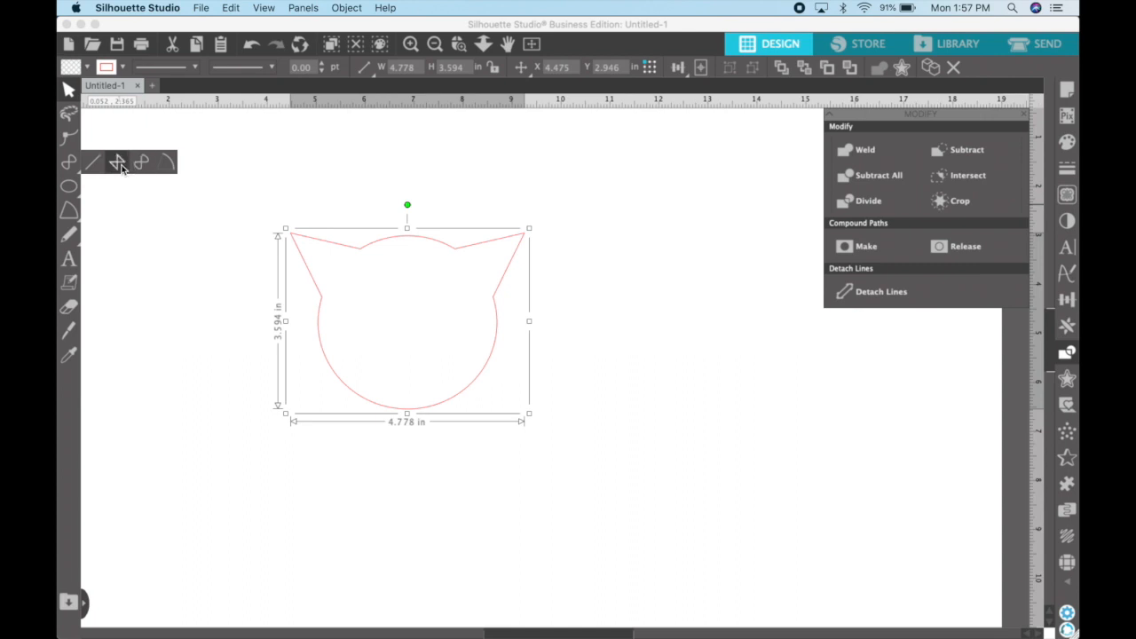
click(121, 169)
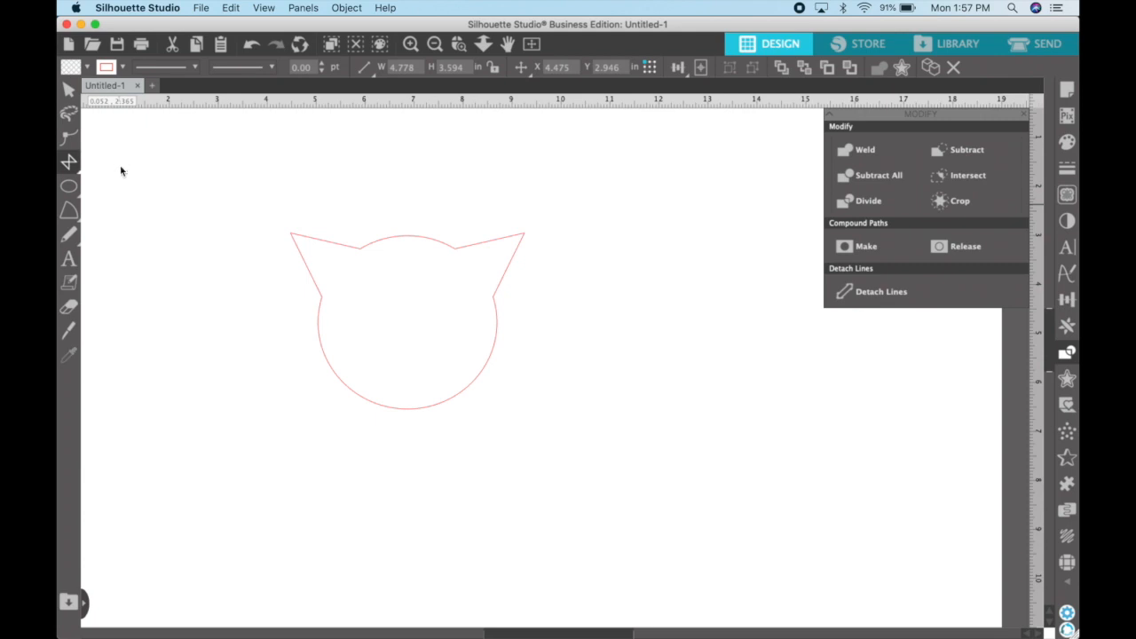
click(345, 340)
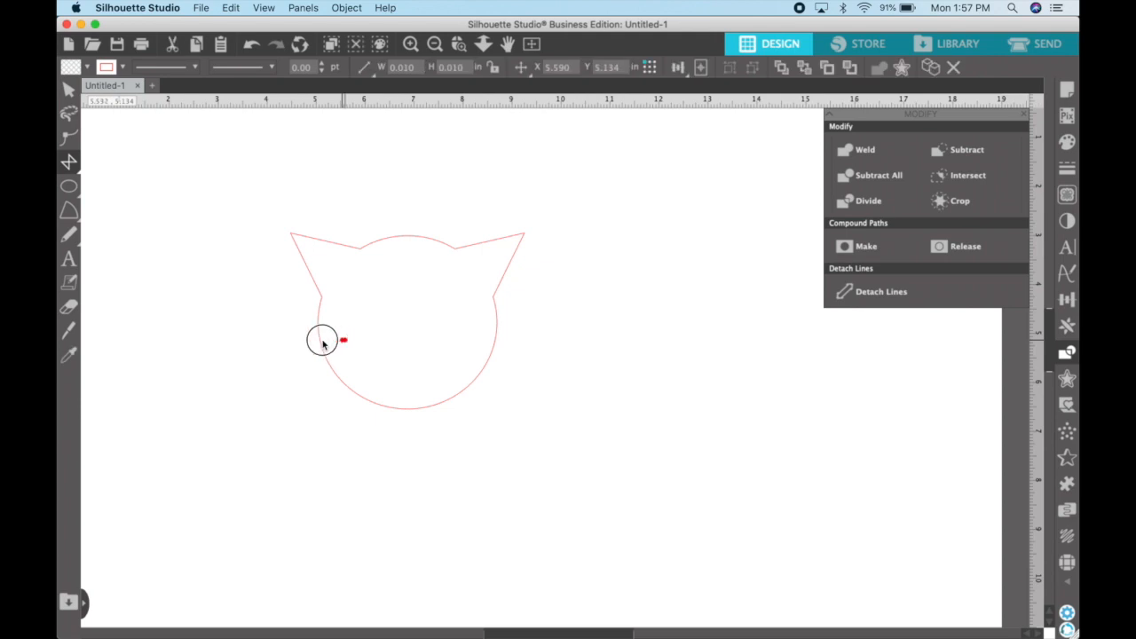
click(214, 338)
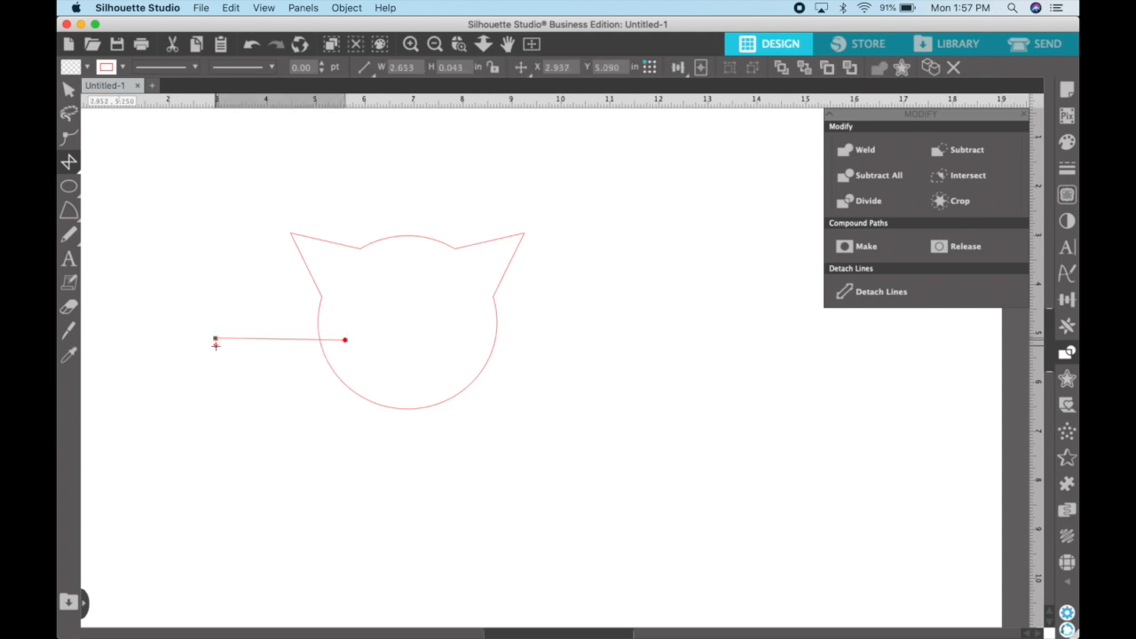
click(217, 343)
click(345, 342)
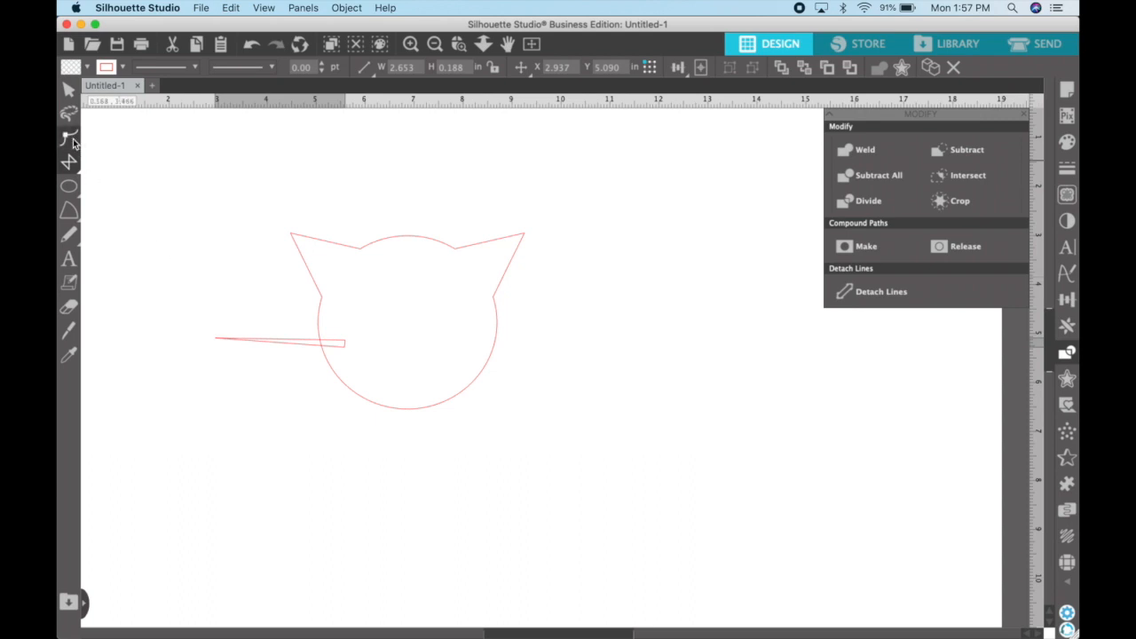
click(69, 91)
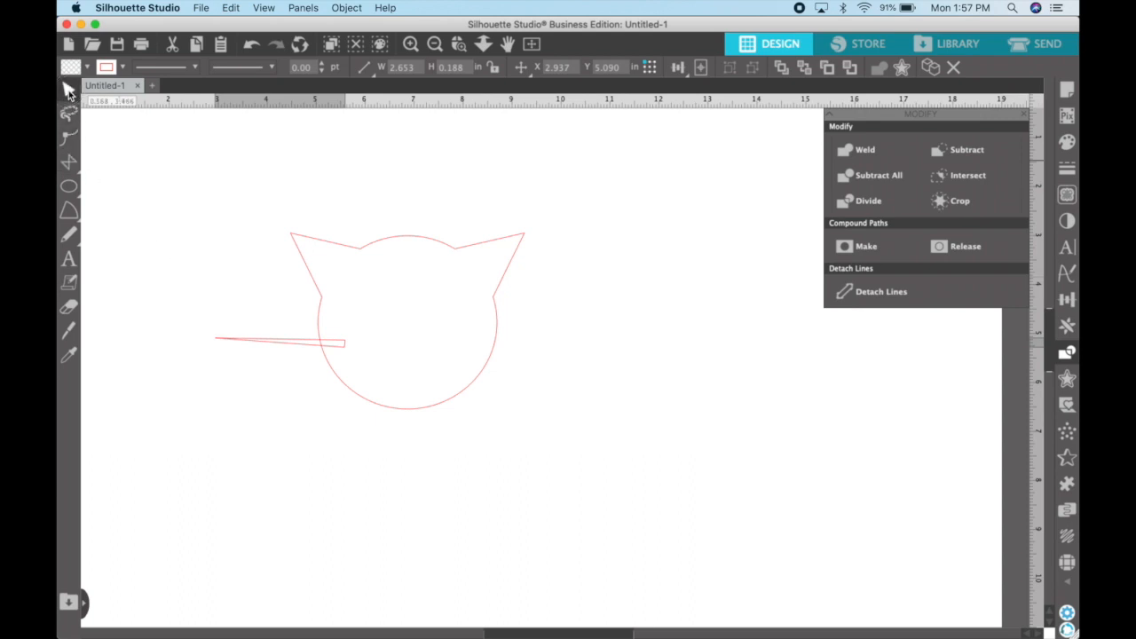
click(286, 340)
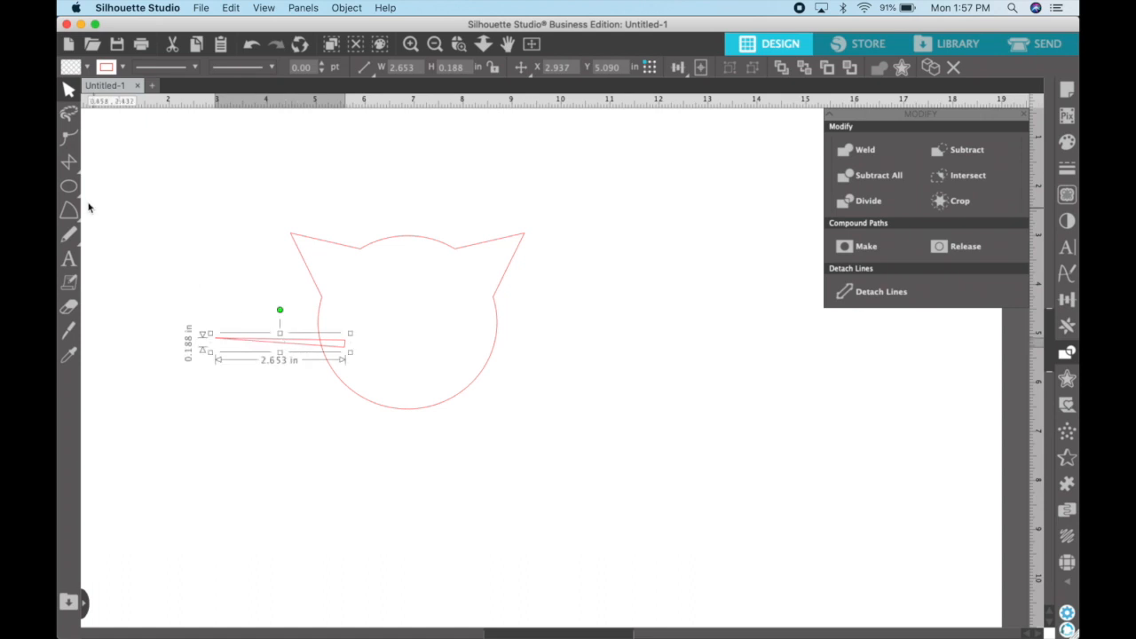
- Add a point midway along the whisker's upper edge, raise it slightly and convert it to a curve
click(68, 140)
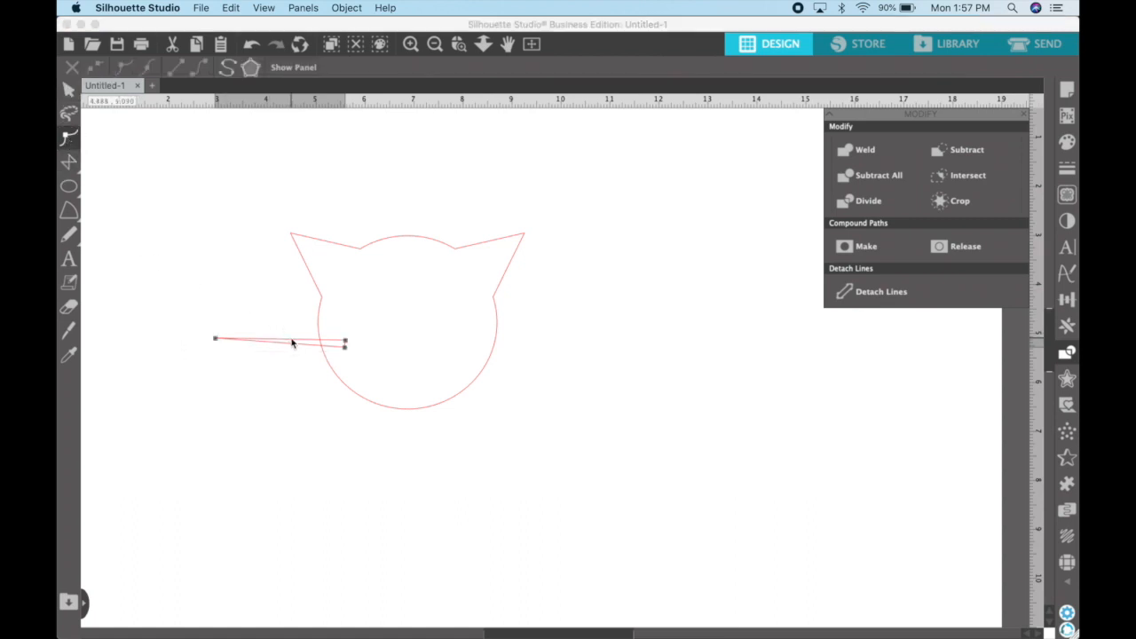
drag(291, 343, 291, 334)
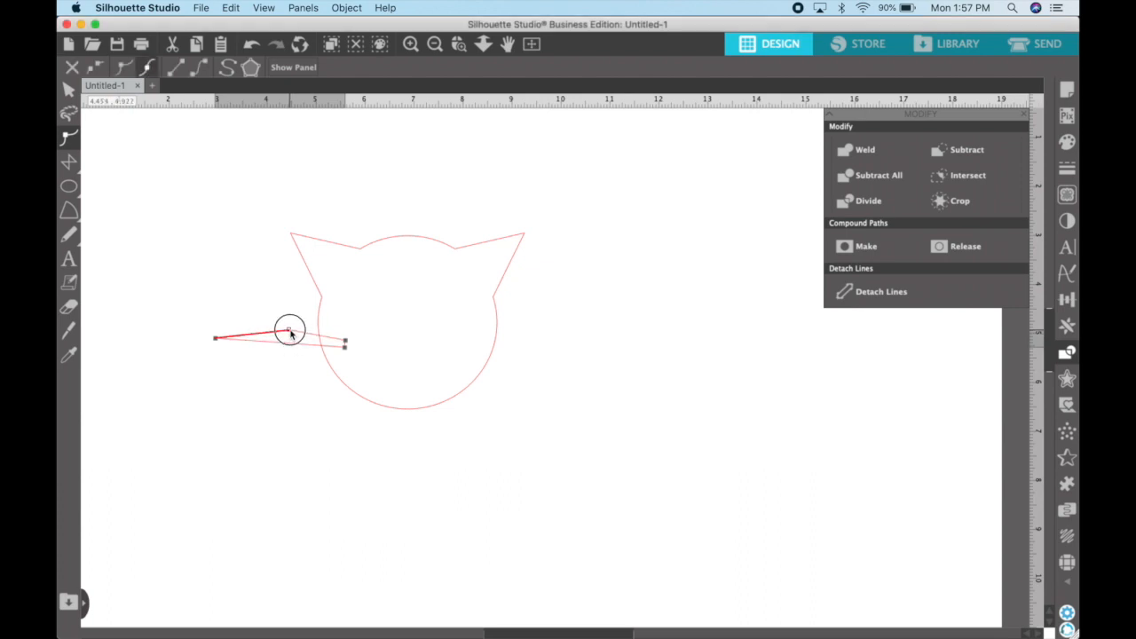
drag(291, 334, 292, 333)
click(196, 72)
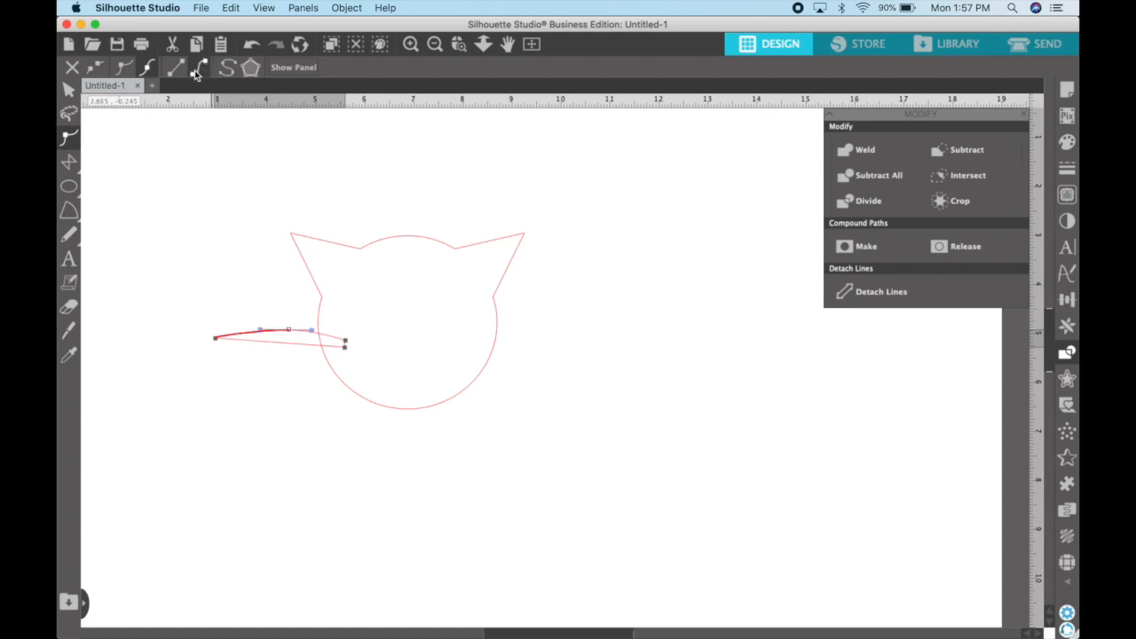
- Add a point midway along the whisker's lower edge, raise it slightly and convert it to a curve
click(287, 344)
drag(288, 344, 292, 339)
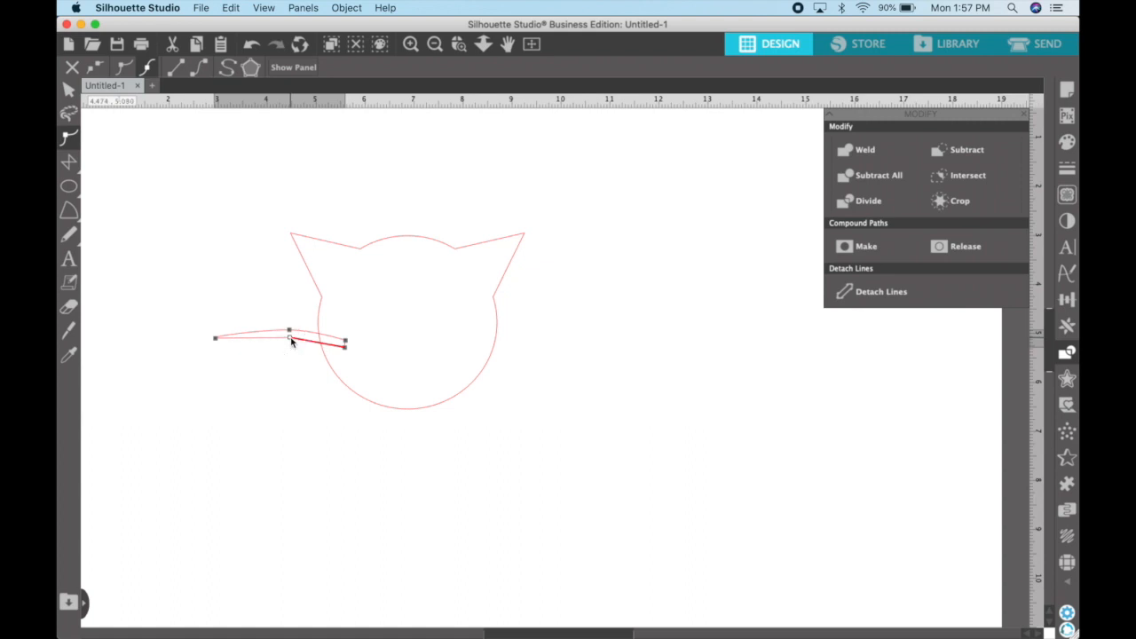
click(194, 71)
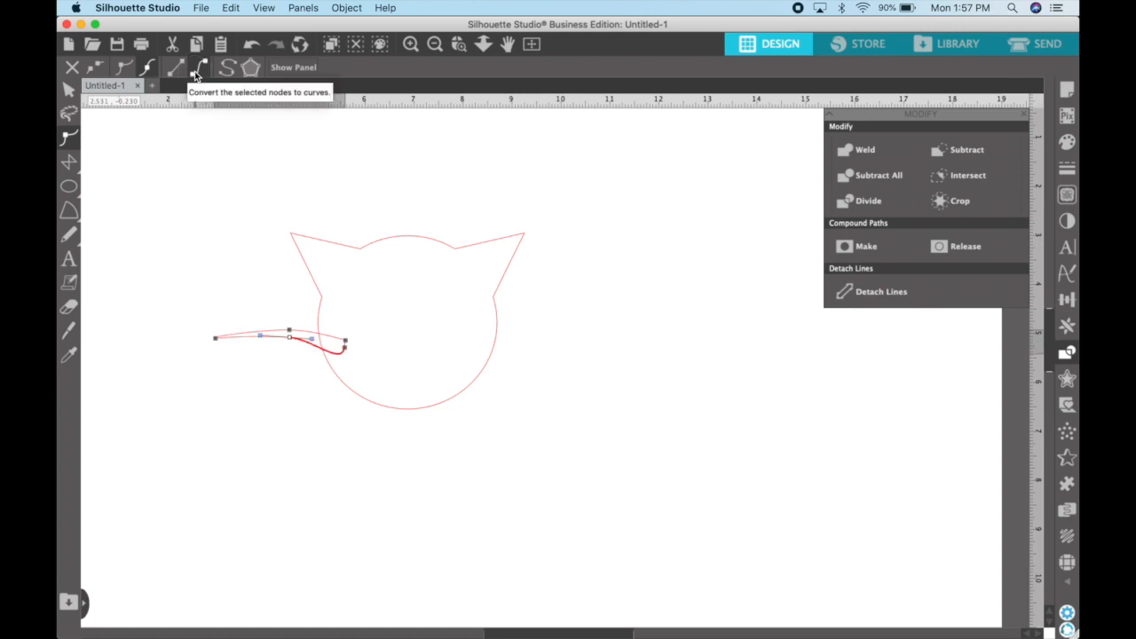
- Adjust the curve handle at the whisker's lower inner corner so the lower edge runs smoothly alongside the upper one
click(345, 346)
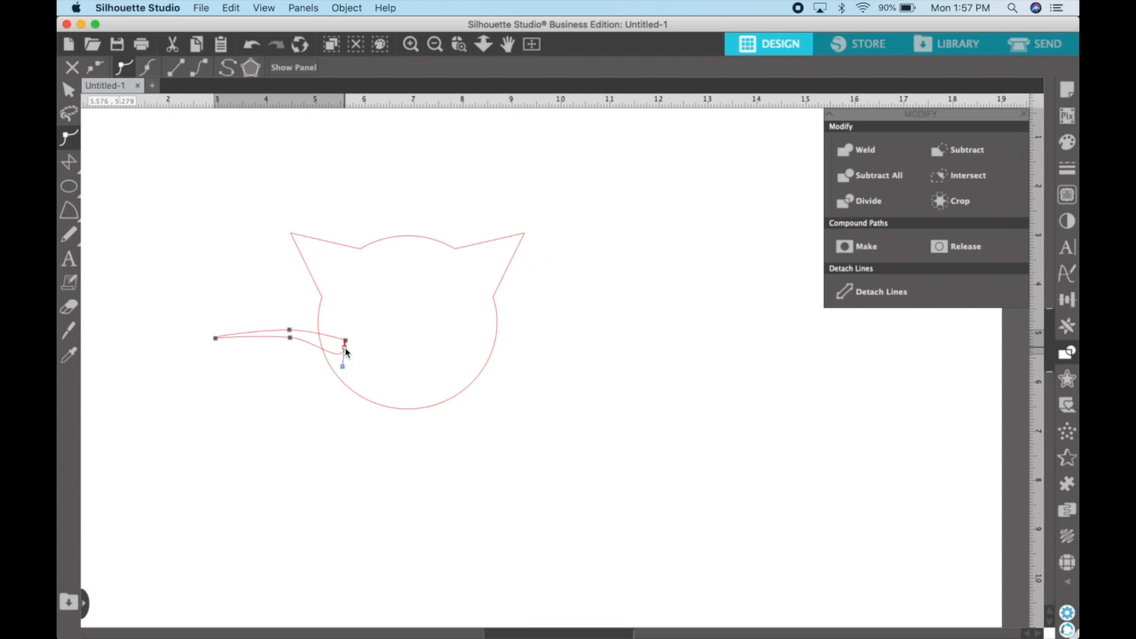
drag(343, 368, 334, 349)
drag(333, 349, 335, 349)
click(69, 88)
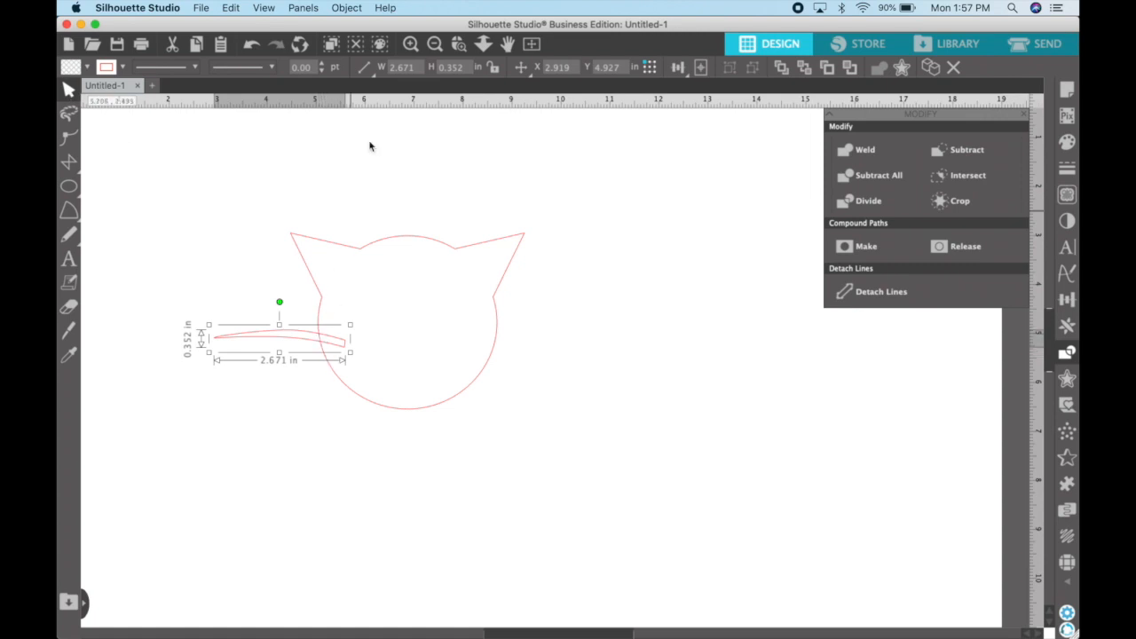
- Duplicate the whisker below twice to make a stack of three whiskers
click(355, 7)
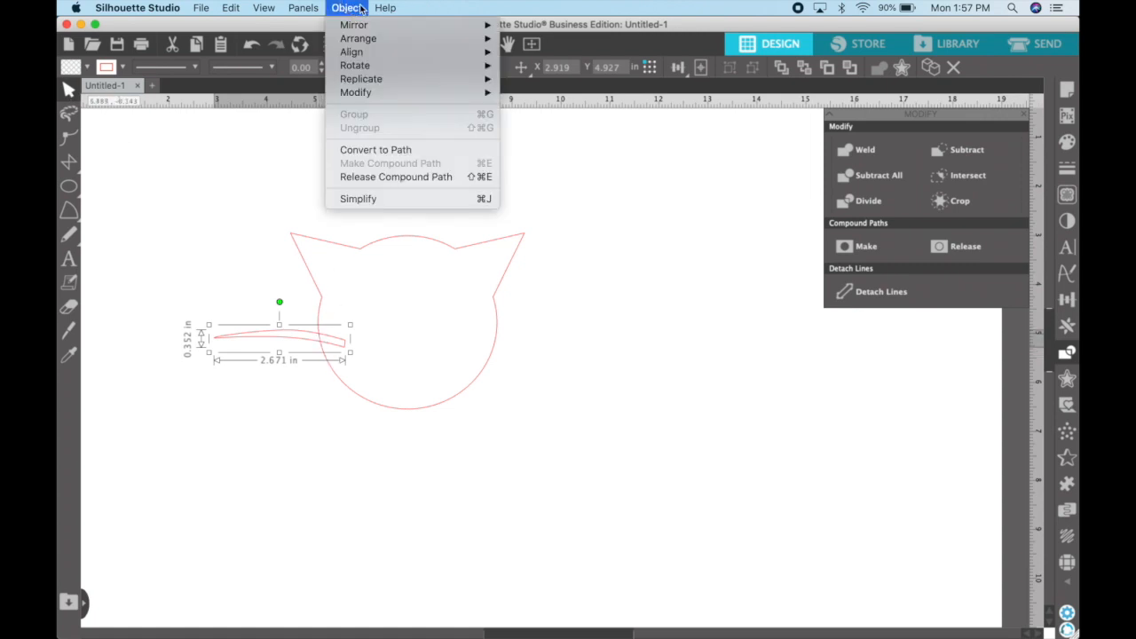
mouse_move(455, 83)
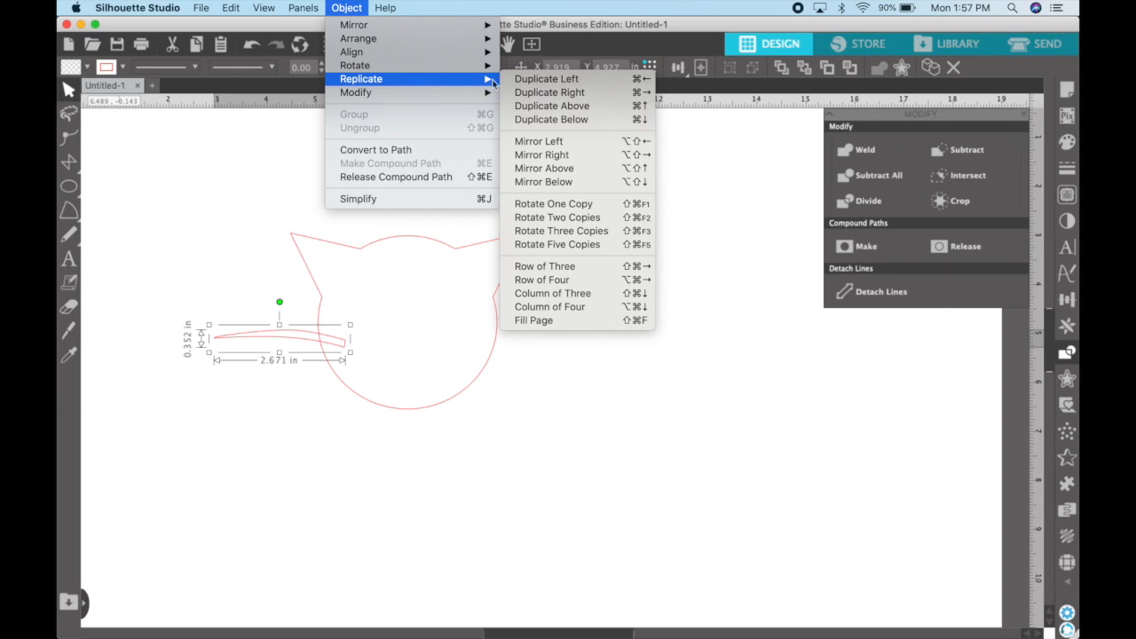
click(554, 118)
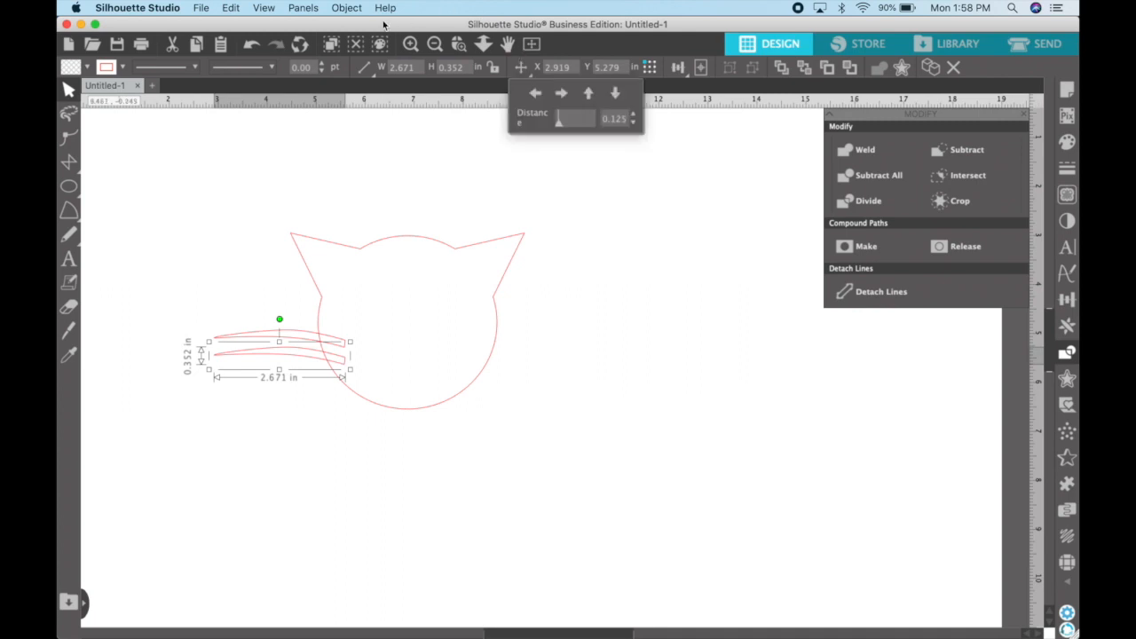
click(355, 9)
mouse_move(471, 82)
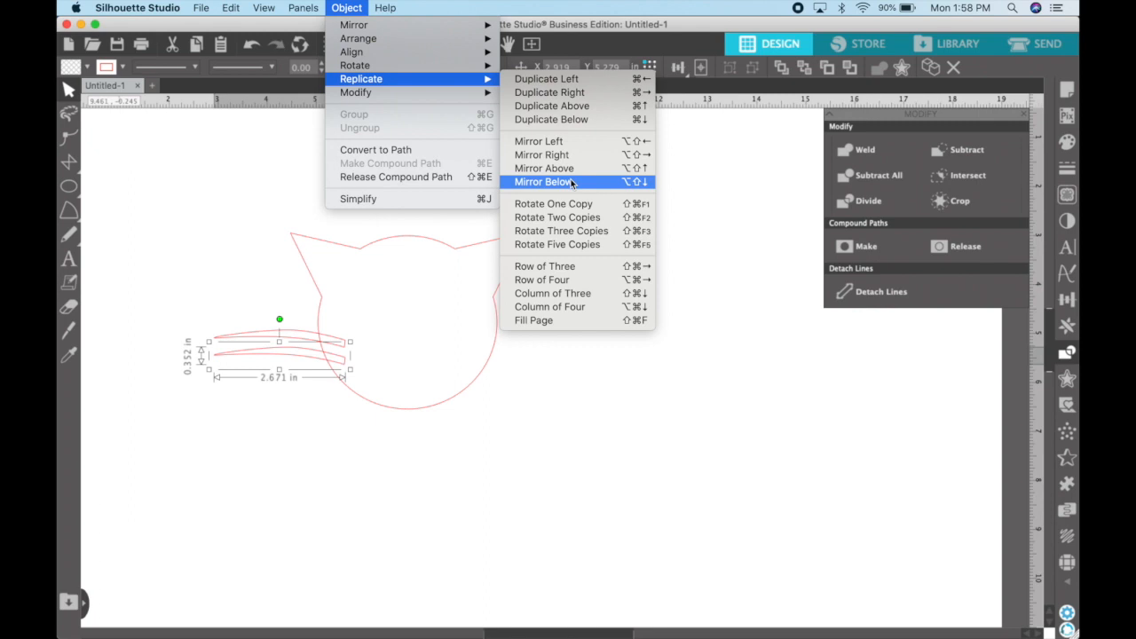
click(577, 121)
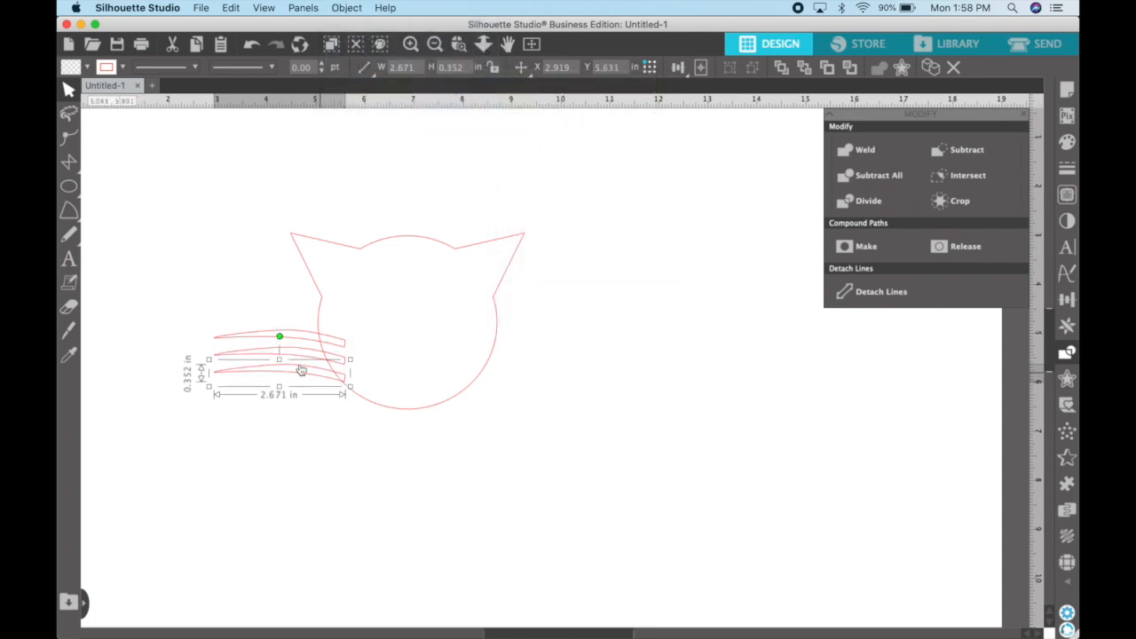
- Rotate and reposition the two lower whiskers so all three fan out from the head's left side
mouse_move(278, 334)
mouse_down()
mouse_move(269, 340)
mouse_move(274, 321)
mouse_up()
click(252, 352)
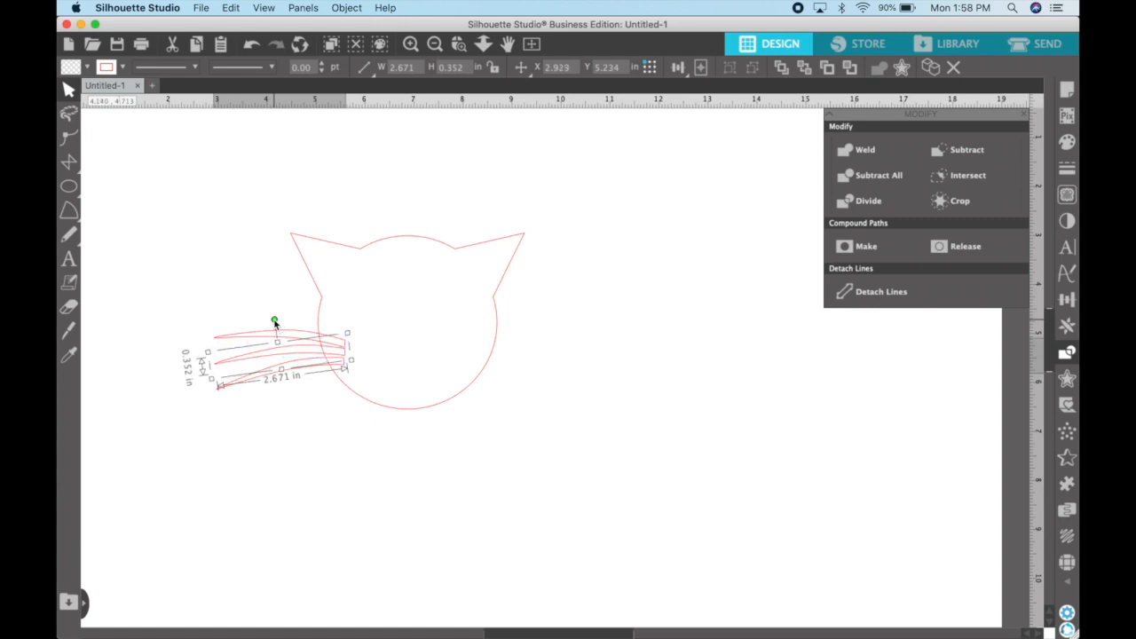
click(284, 429)
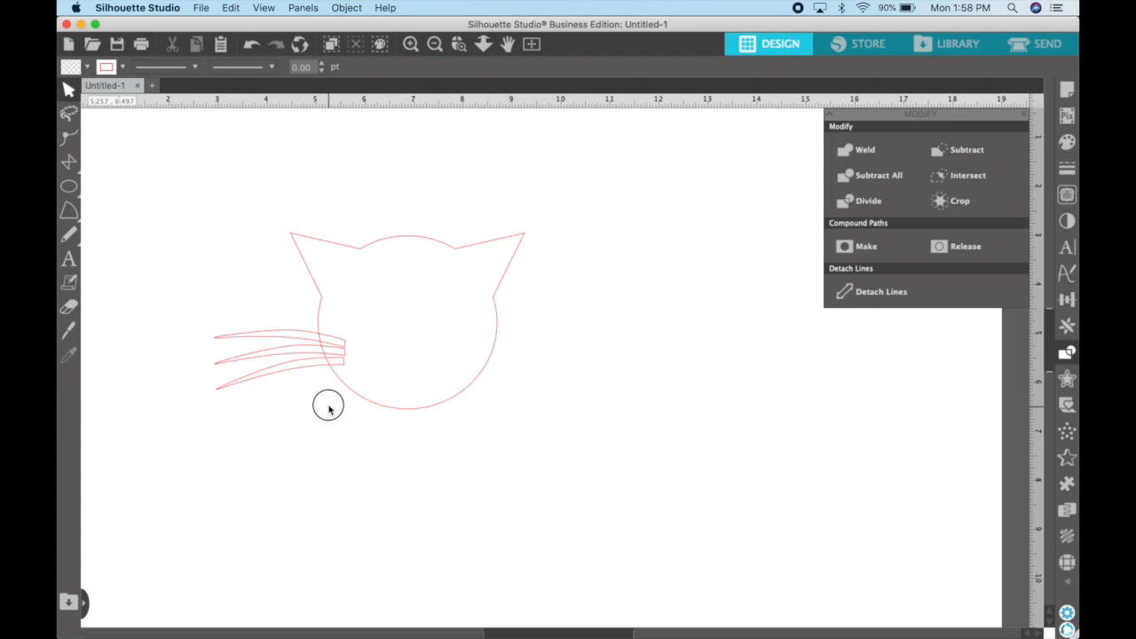
- Duplicate the three whiskers on the head's left side to the right
drag(325, 406, 261, 332)
click(291, 431)
drag(202, 309, 290, 408)
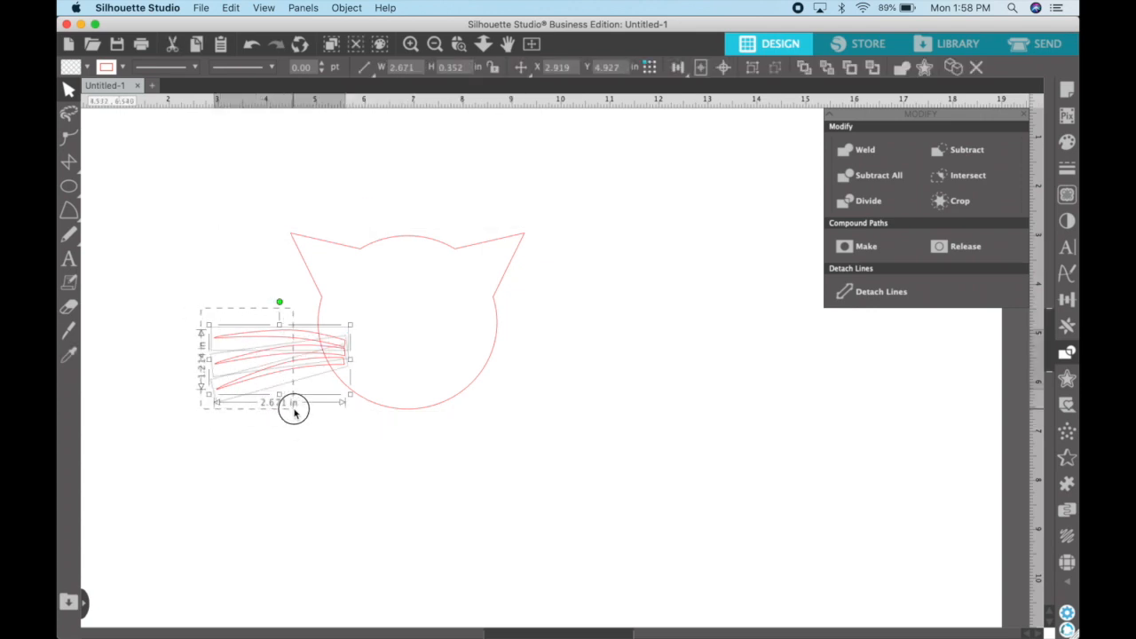
click(347, 7)
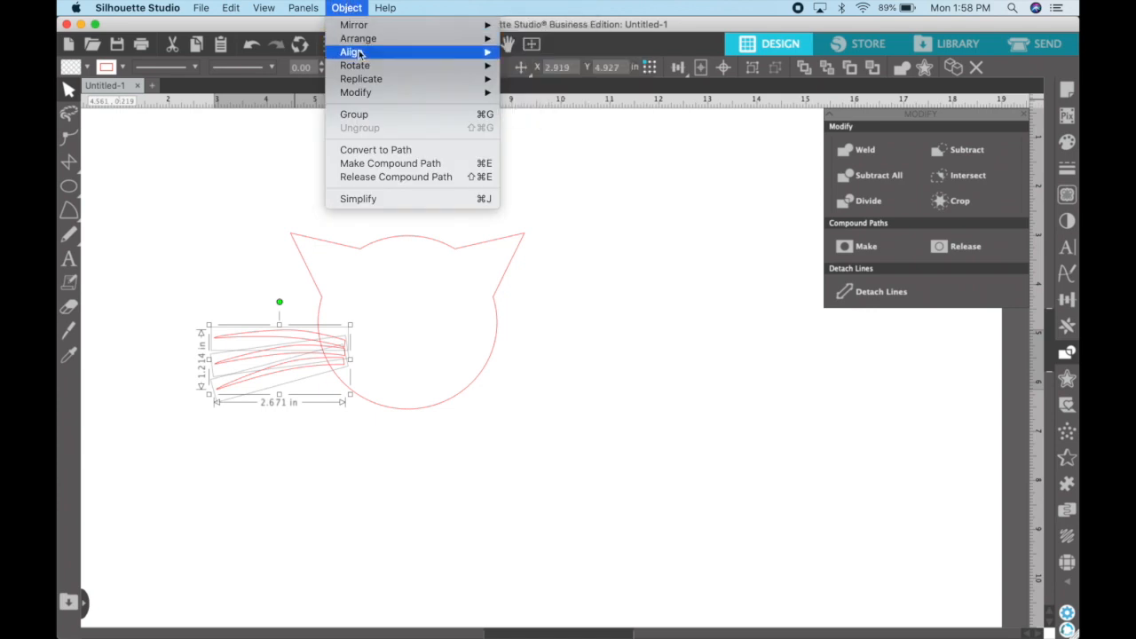
mouse_move(378, 82)
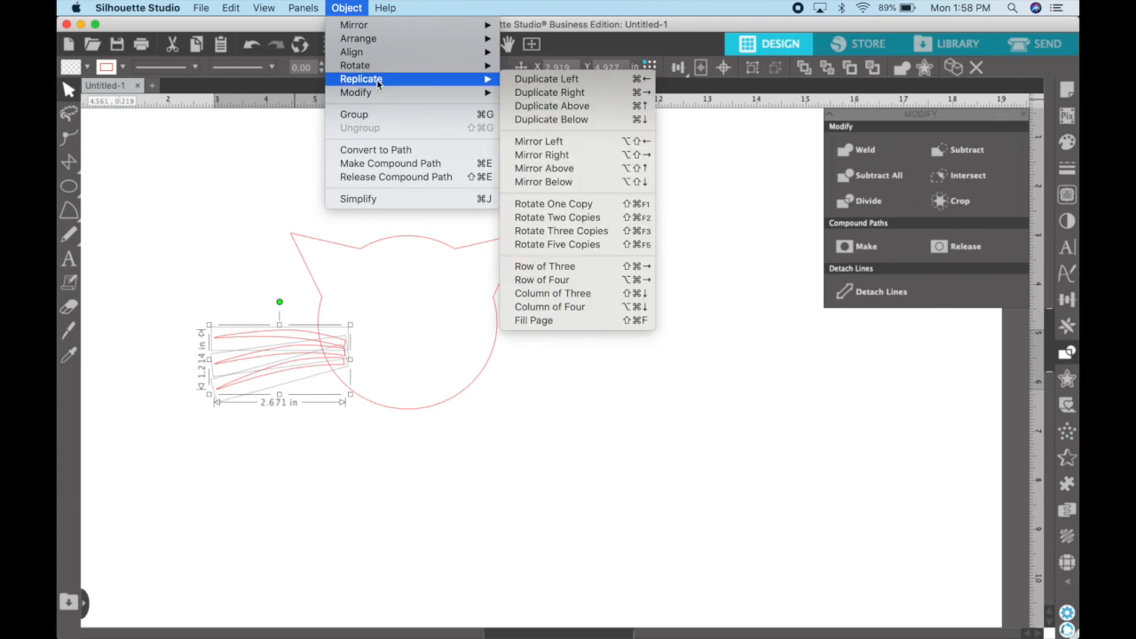
click(564, 93)
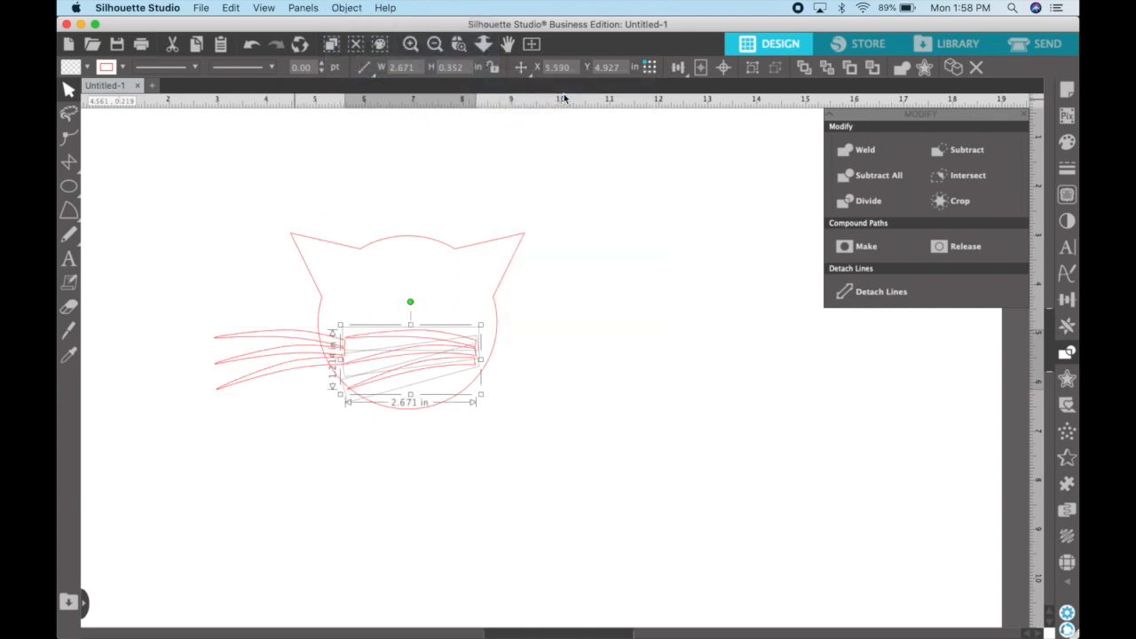
- Flip the copied whiskers horizontally and move them to overlap the head's right edge
click(347, 7)
mouse_move(362, 26)
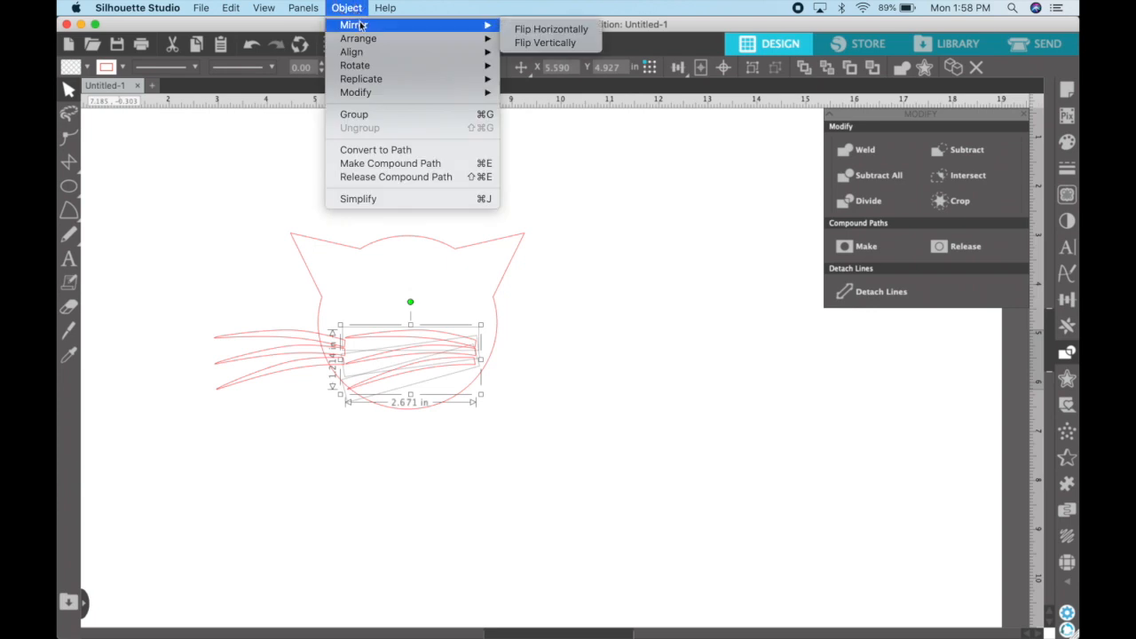
click(545, 32)
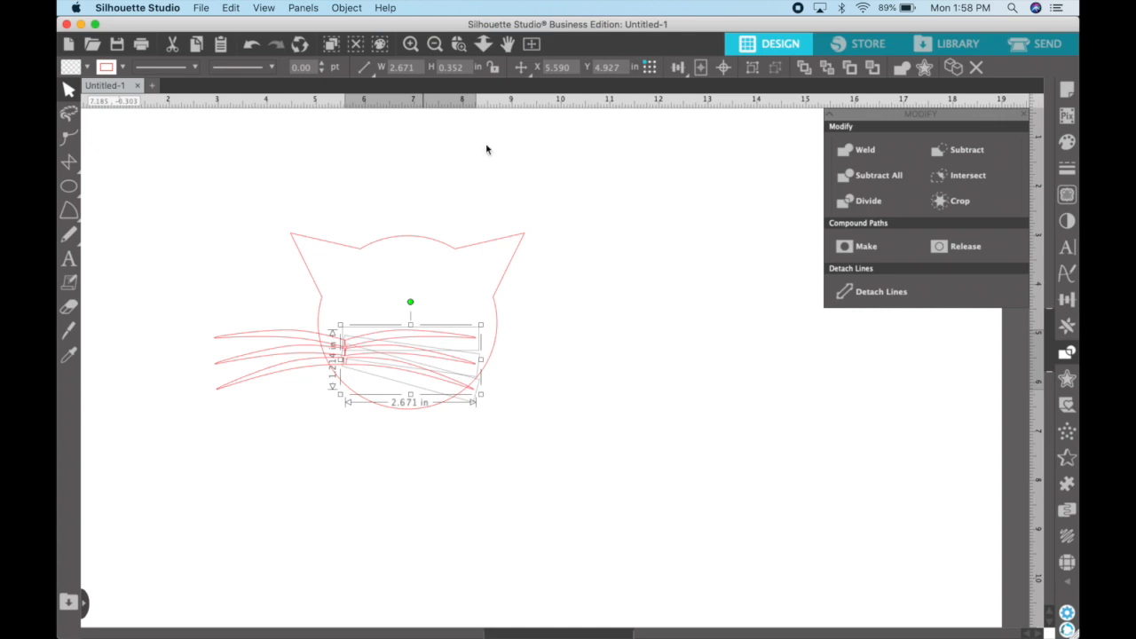
drag(385, 336, 523, 331)
- Group the three right-hand whiskers together and the three left-hand whiskers together as two separate groups
drag(180, 303, 305, 418)
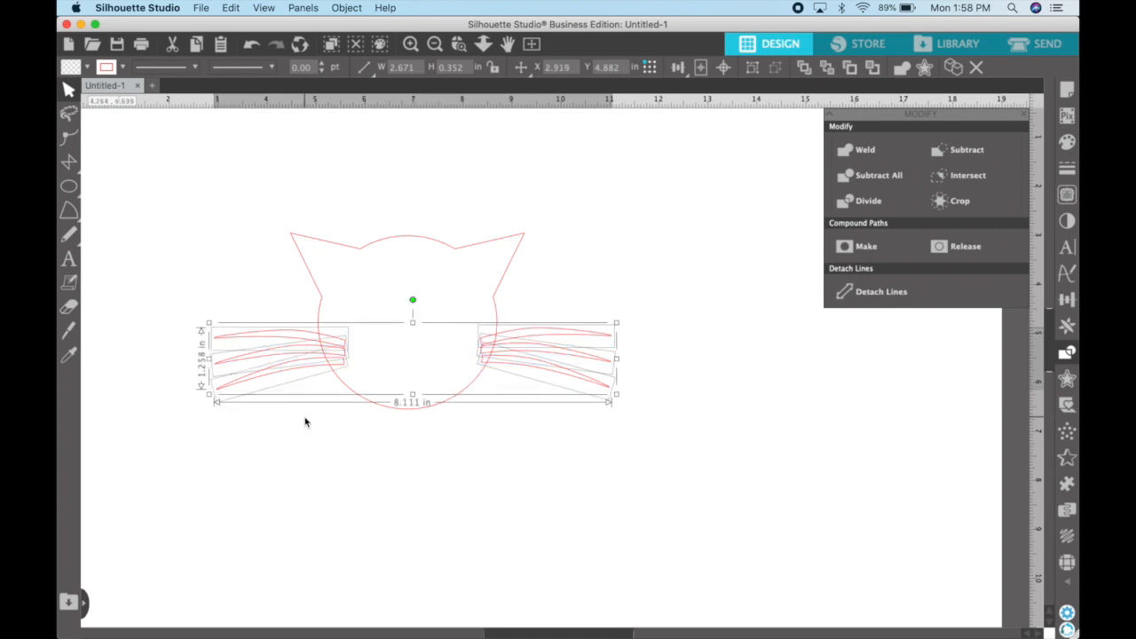
click(679, 71)
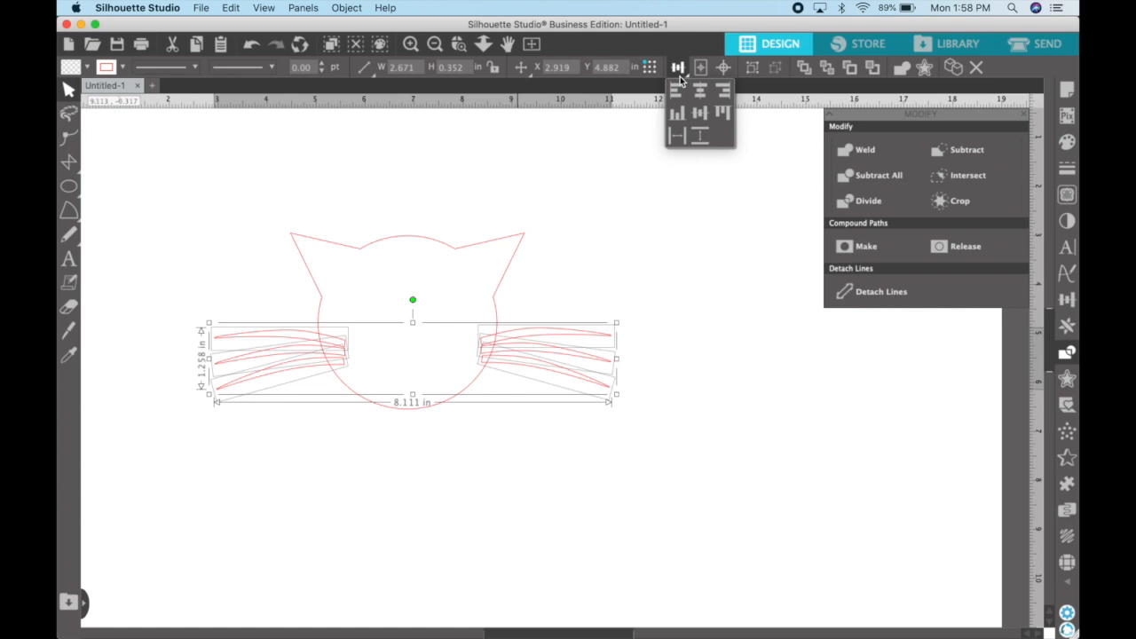
drag(598, 269, 574, 432)
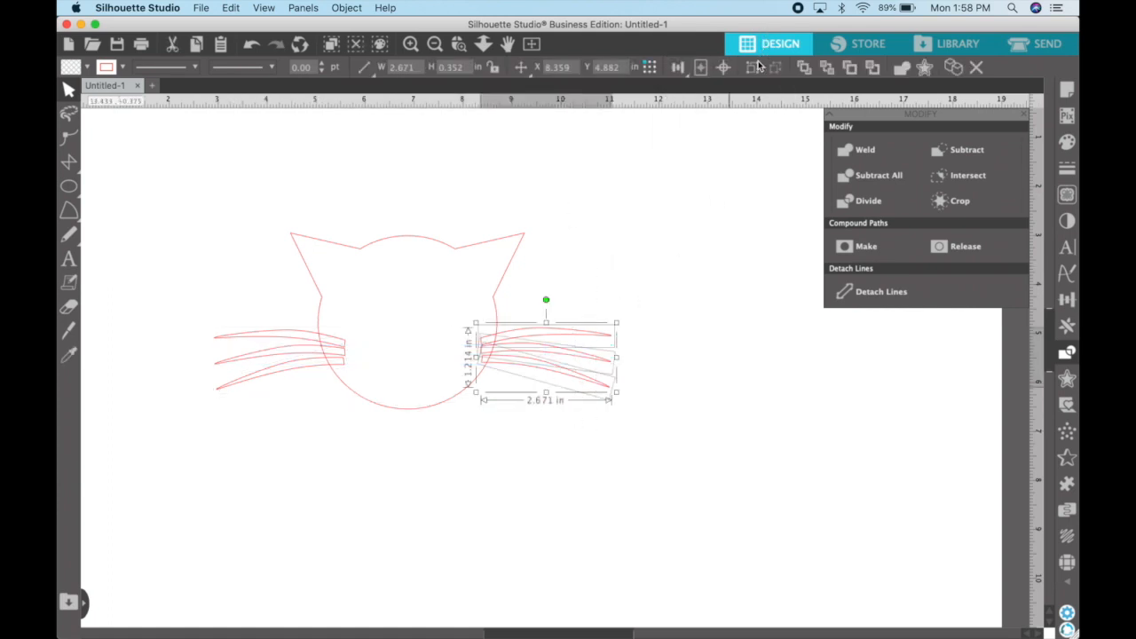
drag(173, 277, 293, 390)
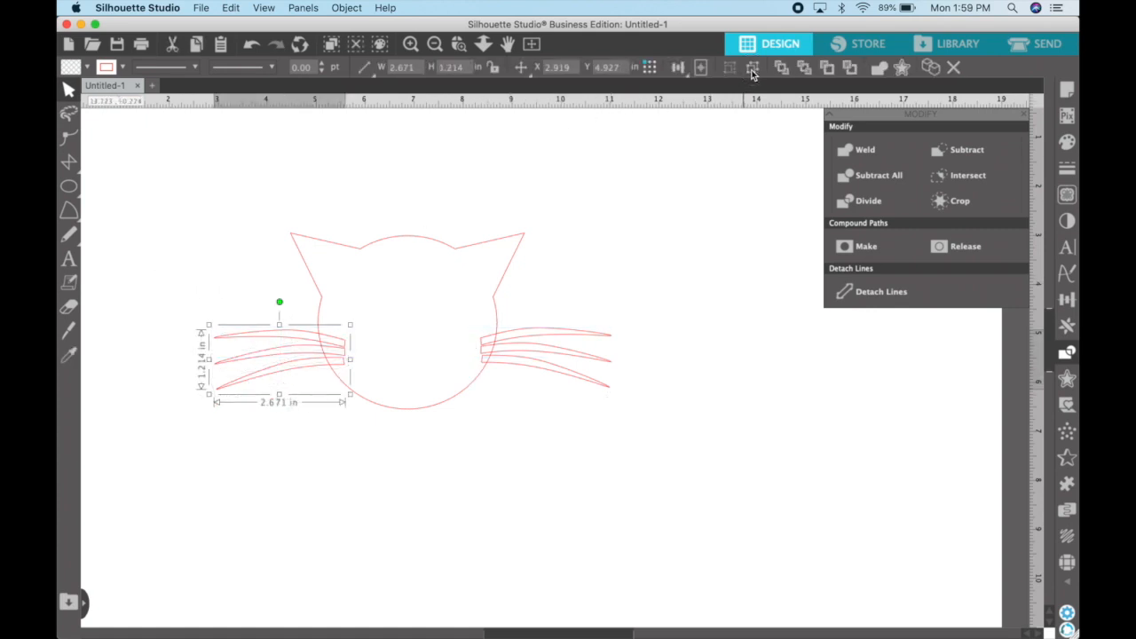
- Align the two whisker groups along their horizontal middle line, shift them slightly left over the head and group them into one object
shift+click(543, 338)
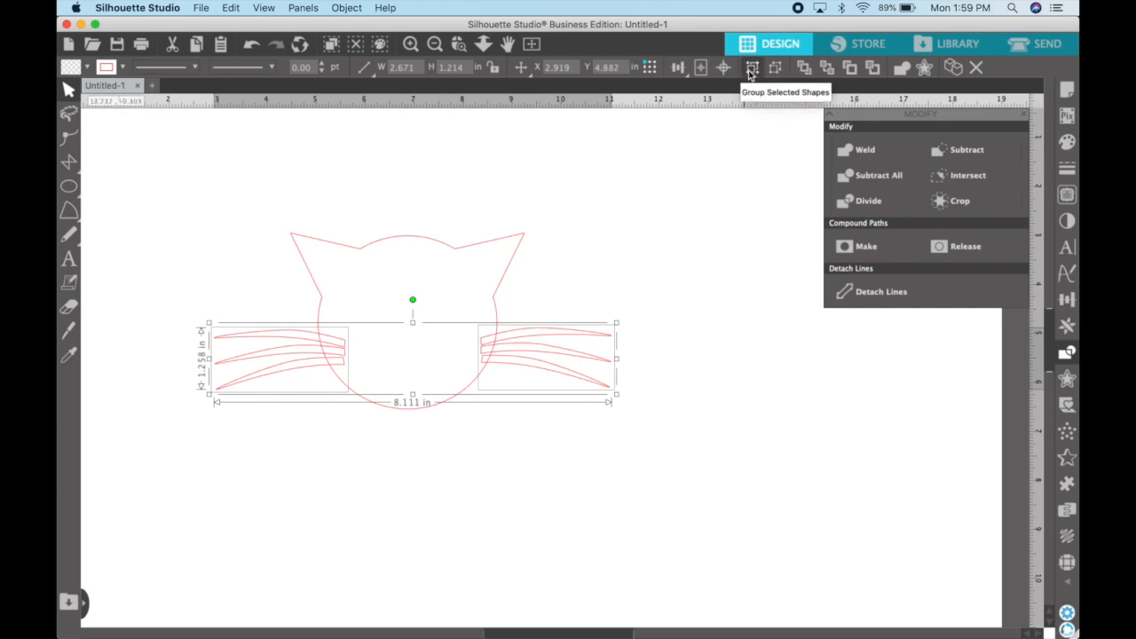
click(678, 70)
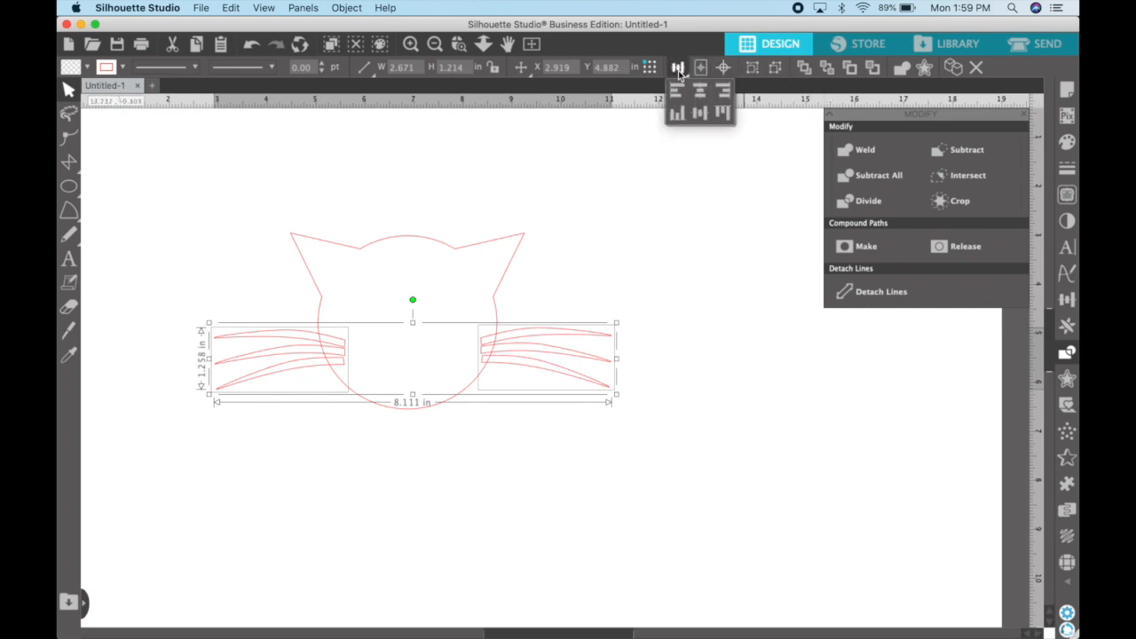
click(699, 115)
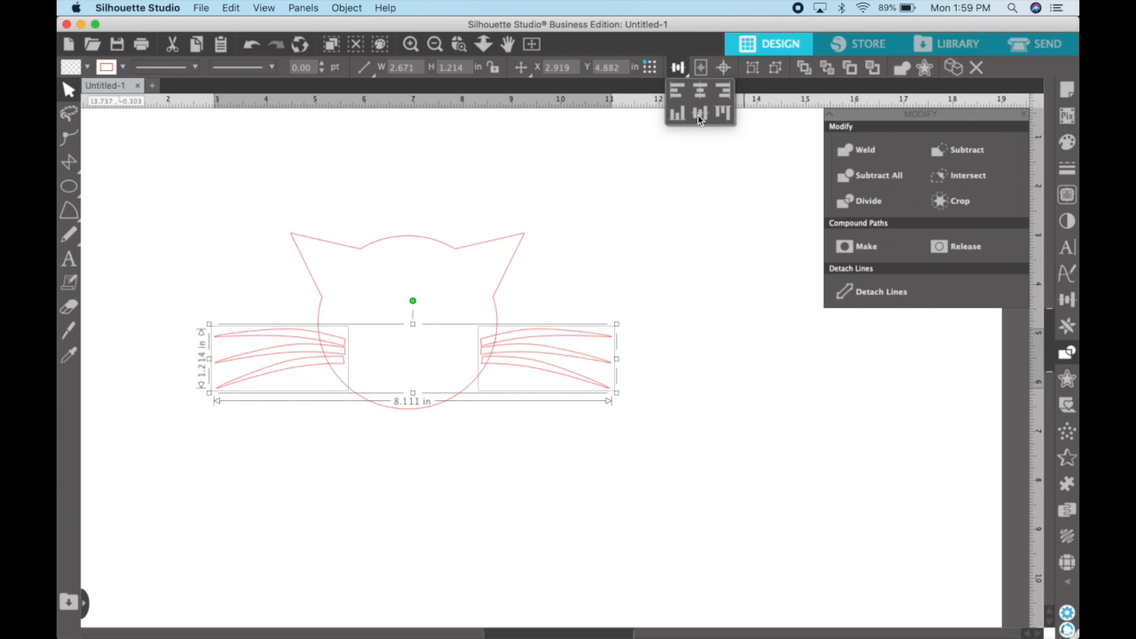
drag(520, 333, 511, 331)
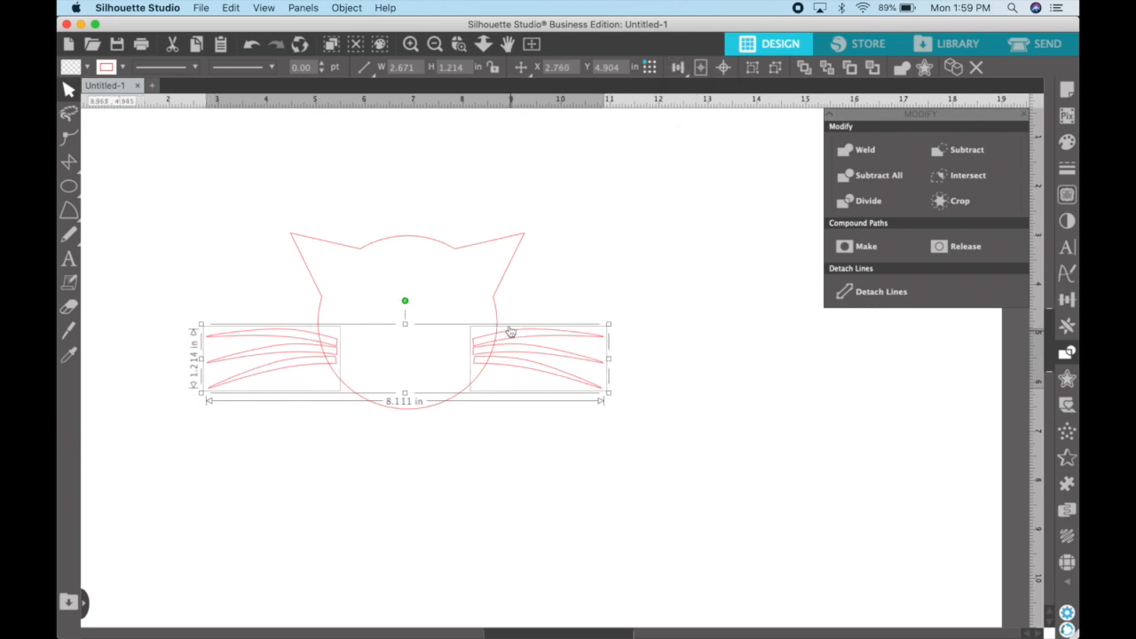
click(752, 67)
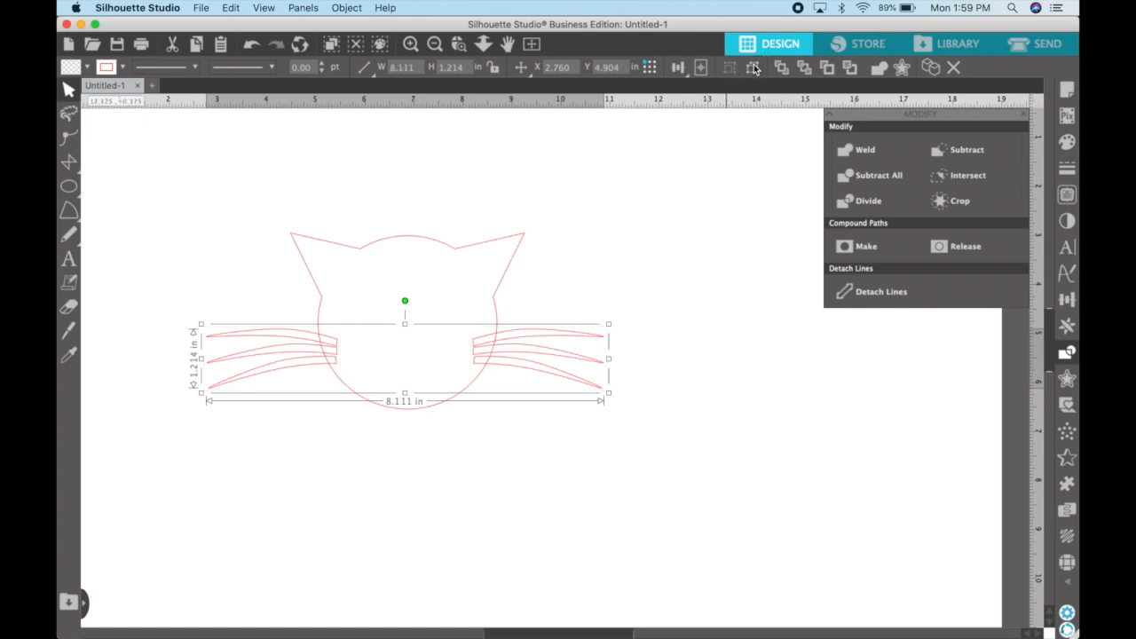
- Center the grouped whiskers and the cat head on a common vertical axis
shift+click(457, 250)
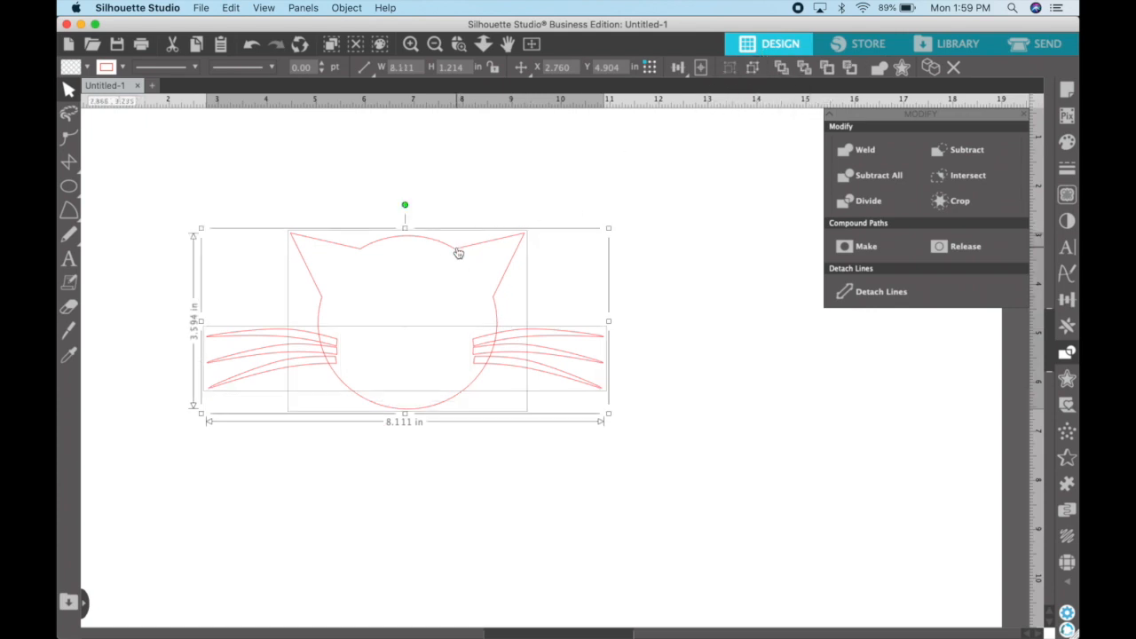
click(674, 73)
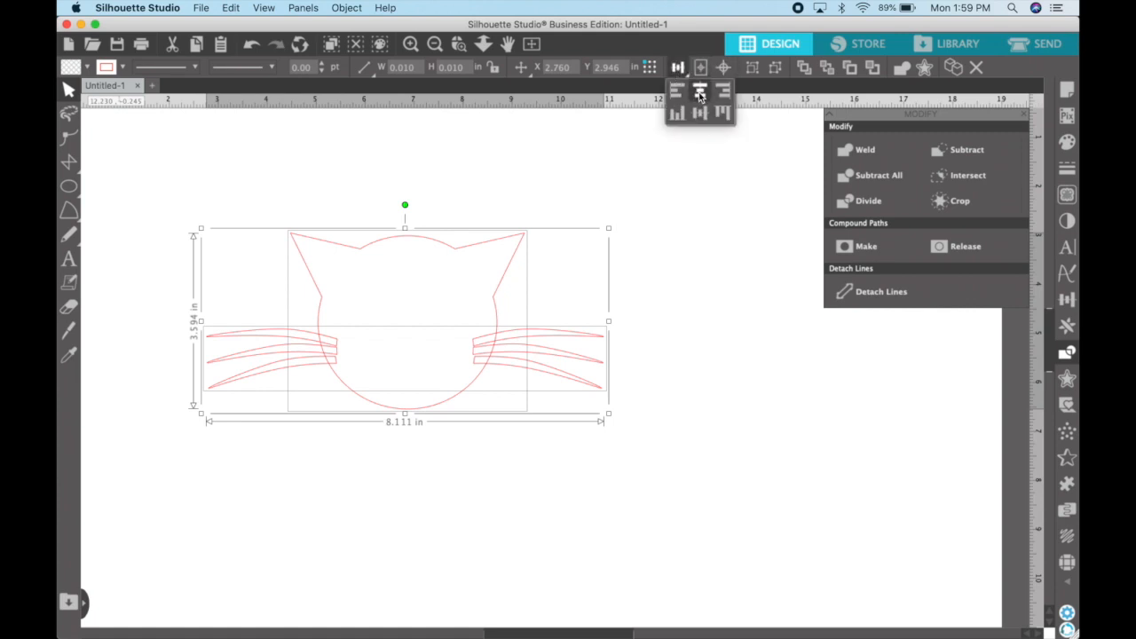
click(699, 94)
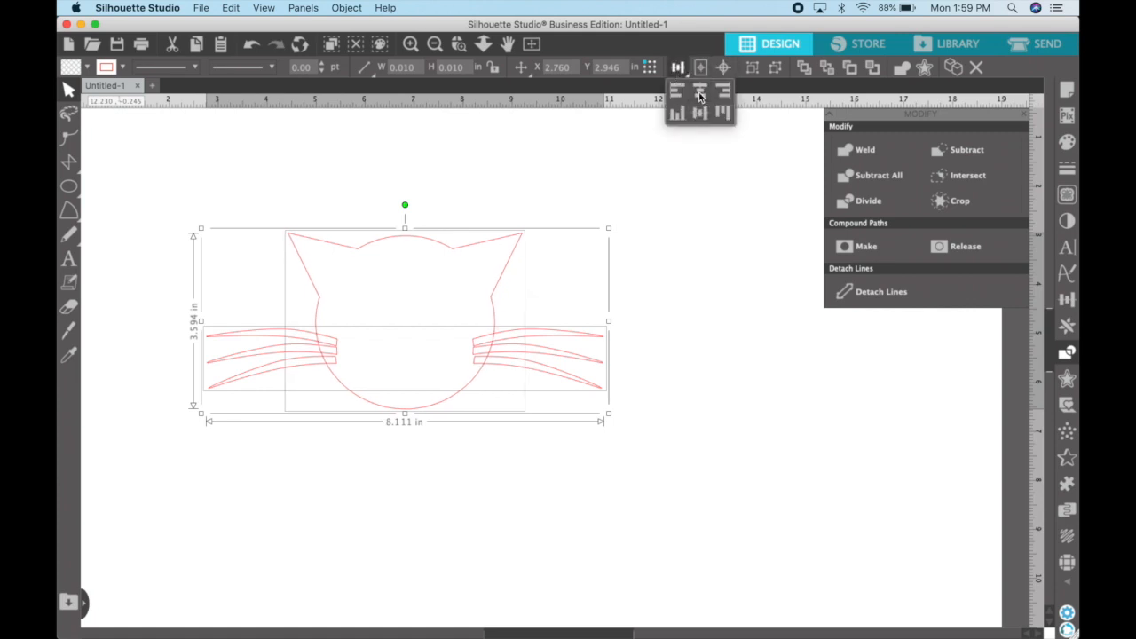
- Weld the whiskers and the cat head into a single outline
click(735, 275)
drag(591, 245, 238, 419)
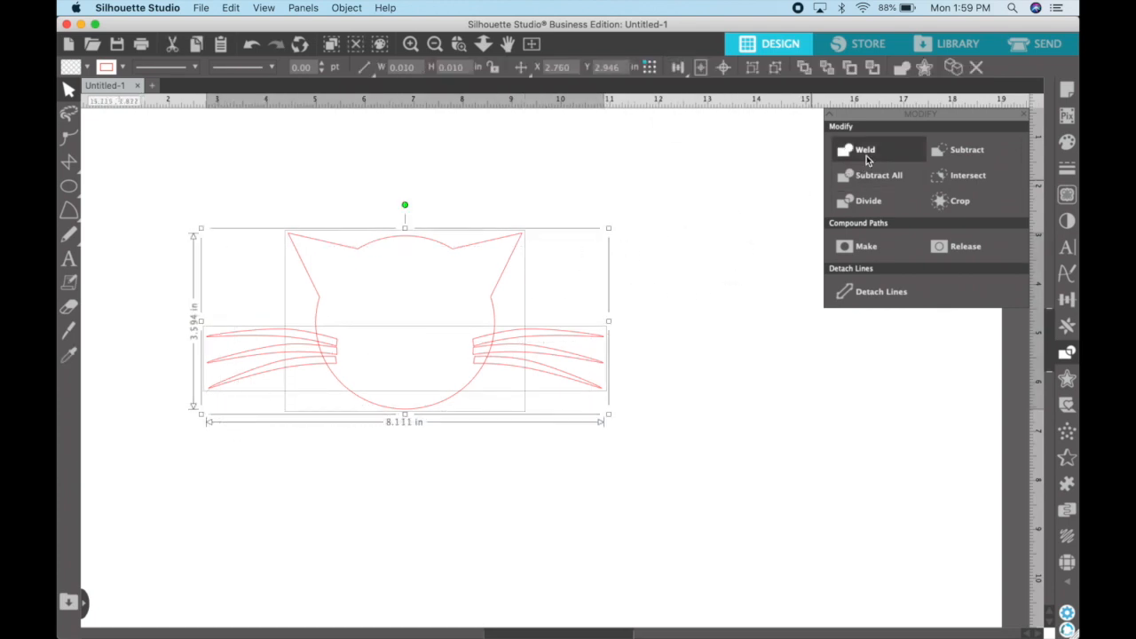
click(865, 153)
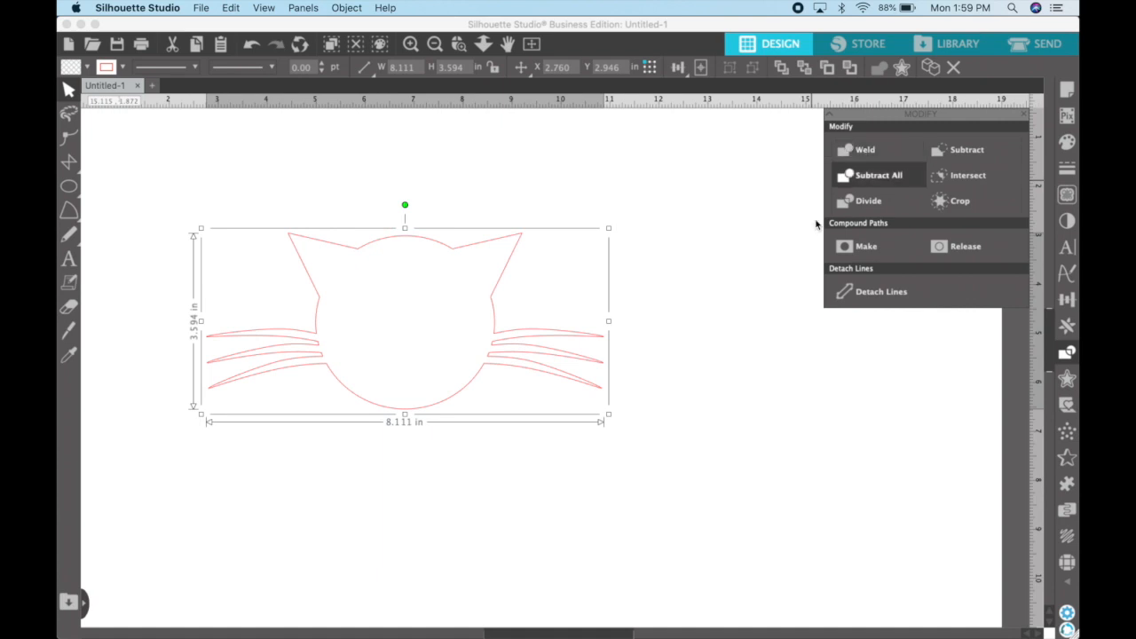
click(292, 195)
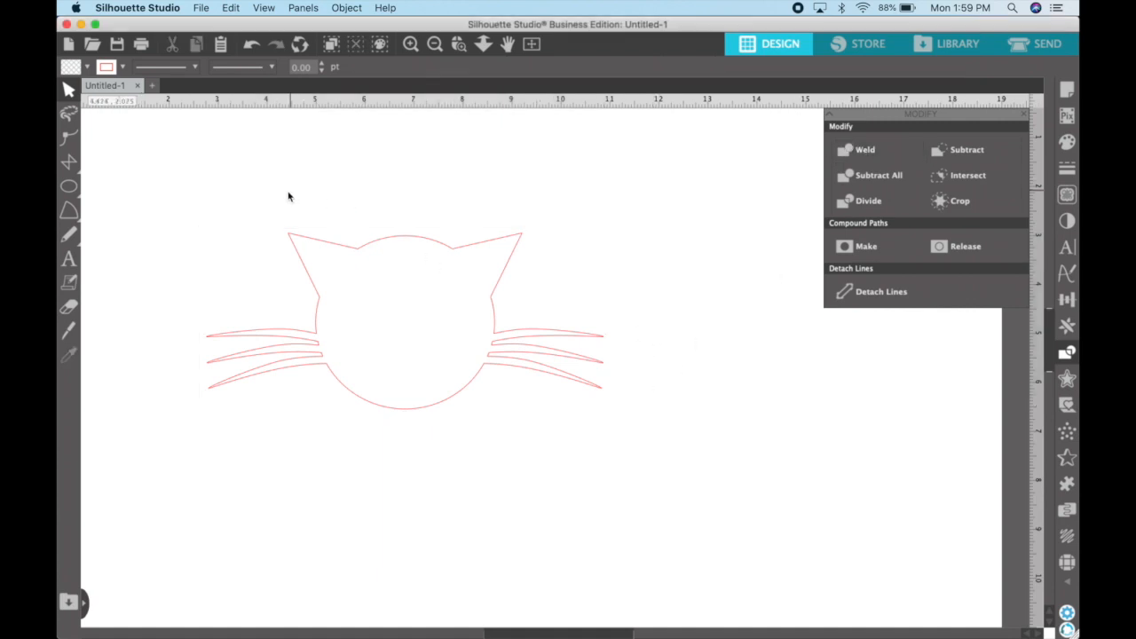
- Draw a 90° quarter-circle wedge about 0.55 in wide and 0.39 in high near the middle of the cat's face
mouse_move(69, 189)
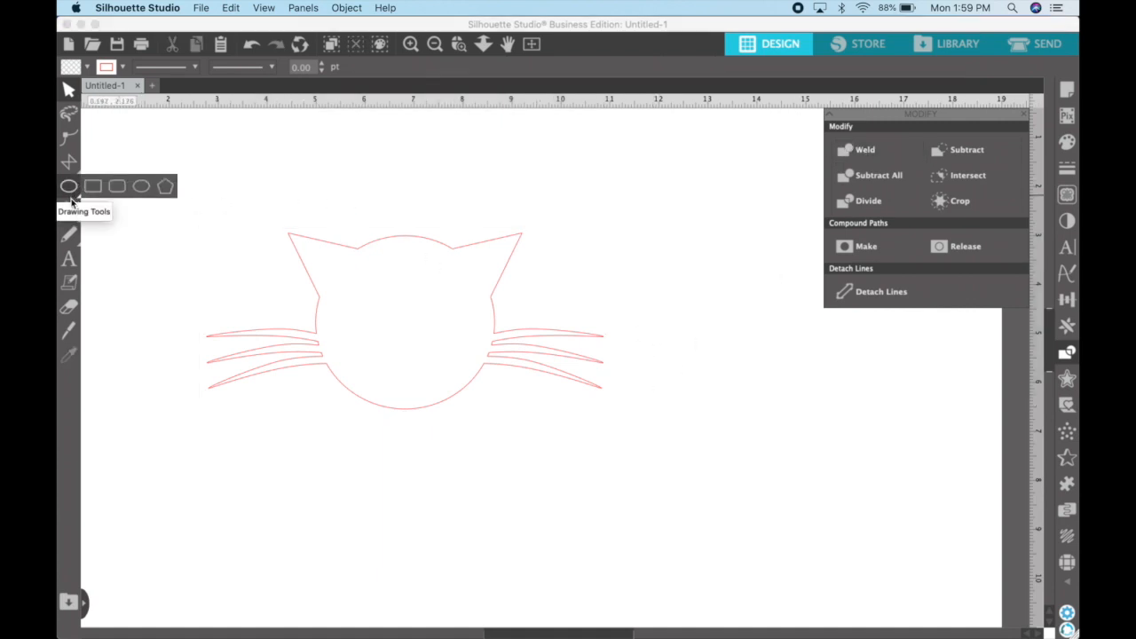
mouse_move(72, 209)
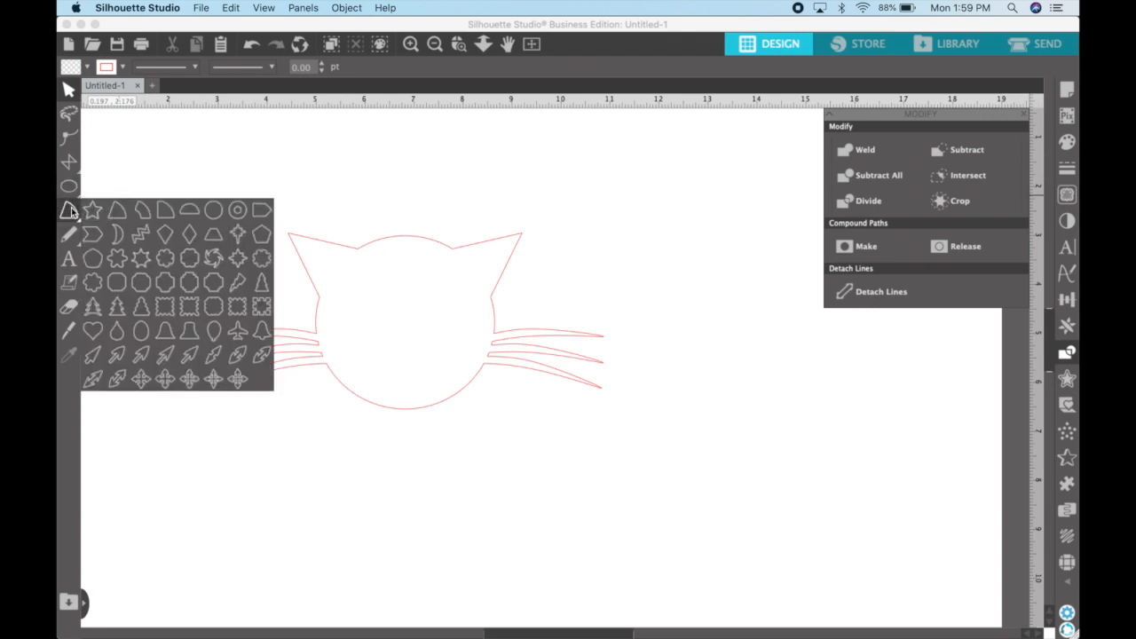
click(410, 43)
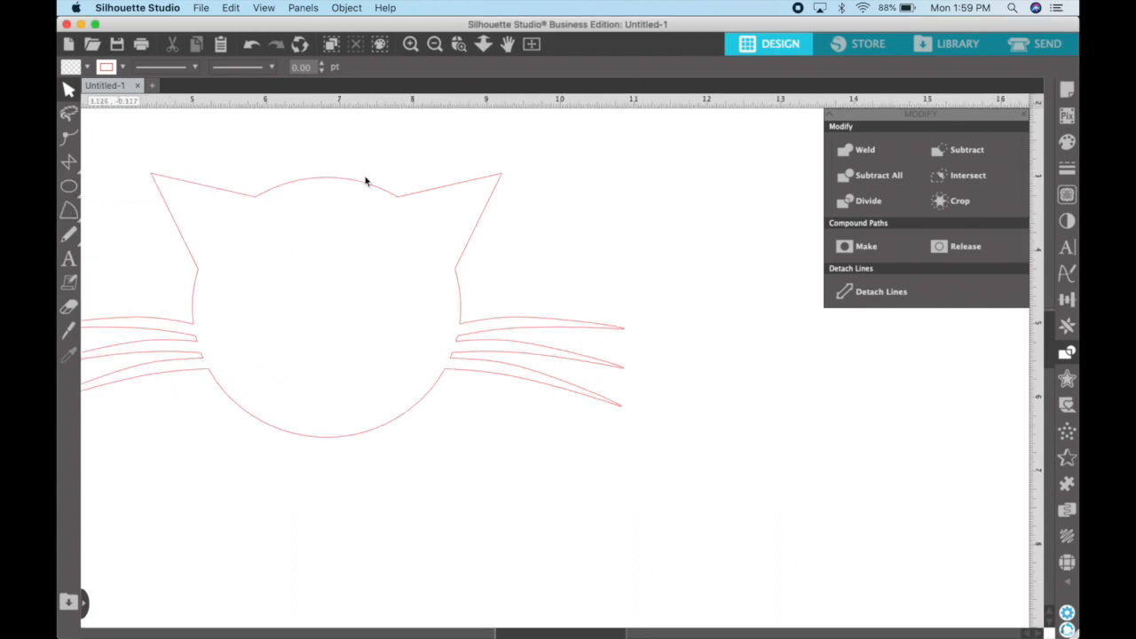
click(409, 43)
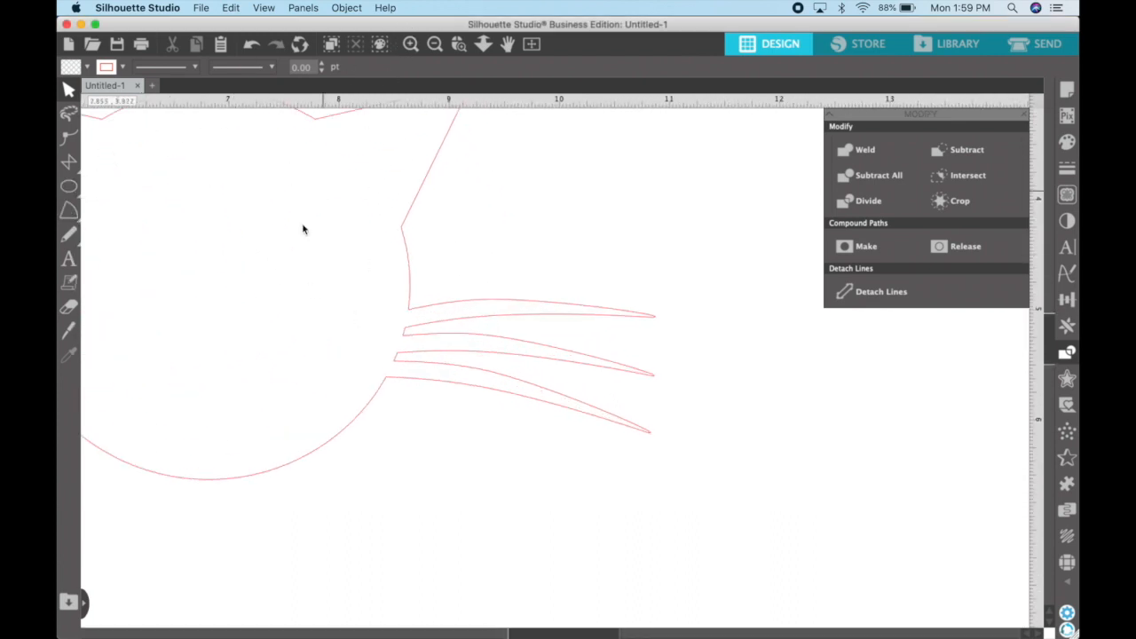
scroll(303, 229, left, 5)
scroll(303, 229, up, 2)
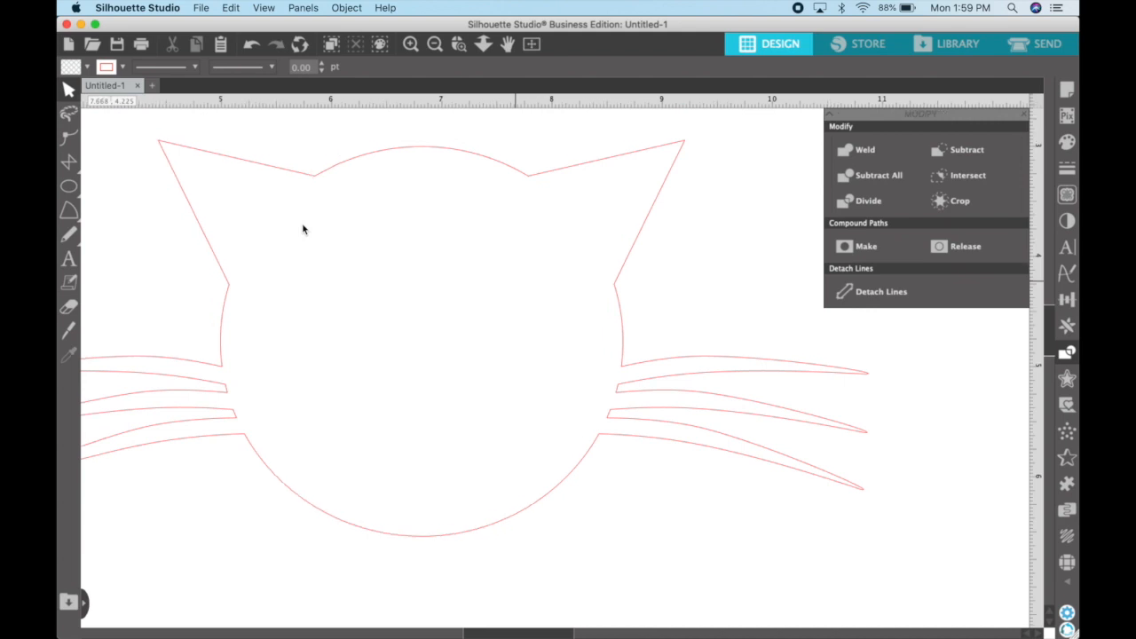
scroll(303, 229, left, 2)
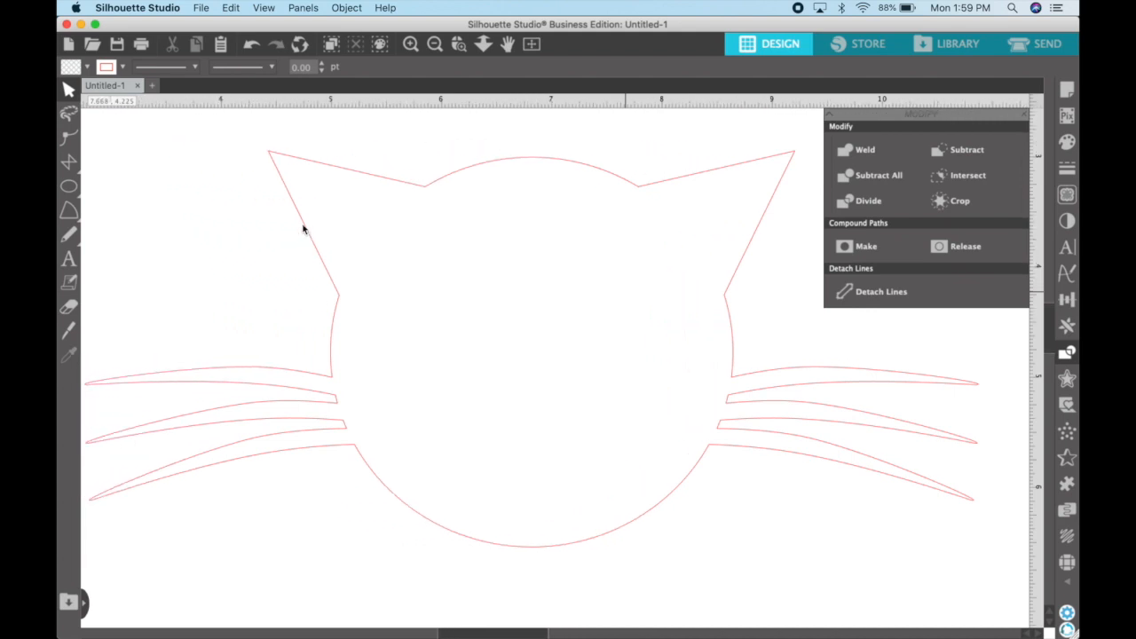
click(71, 213)
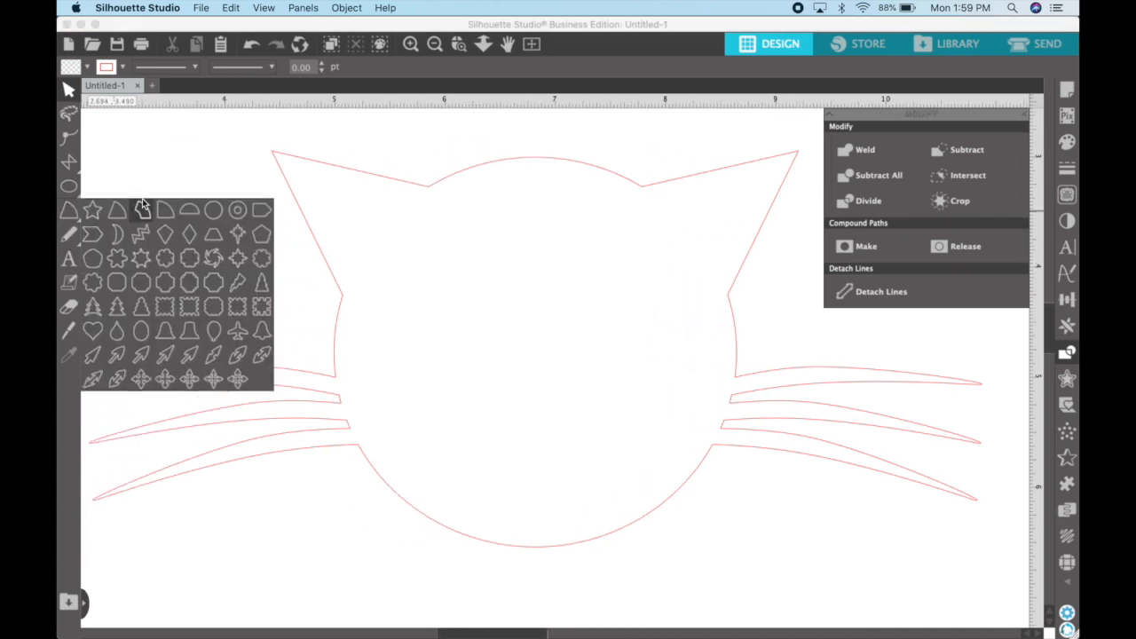
click(166, 213)
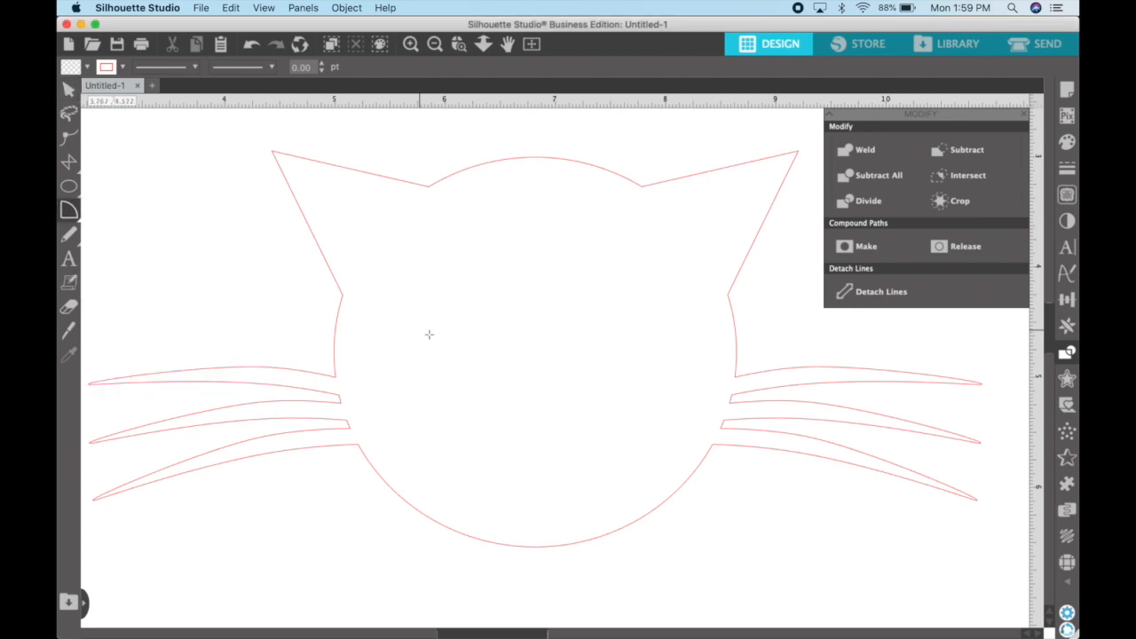
drag(510, 347, 540, 380)
- Move the wedge down to the nose position, level with the whiskers
click(69, 89)
click(537, 368)
drag(537, 366, 540, 400)
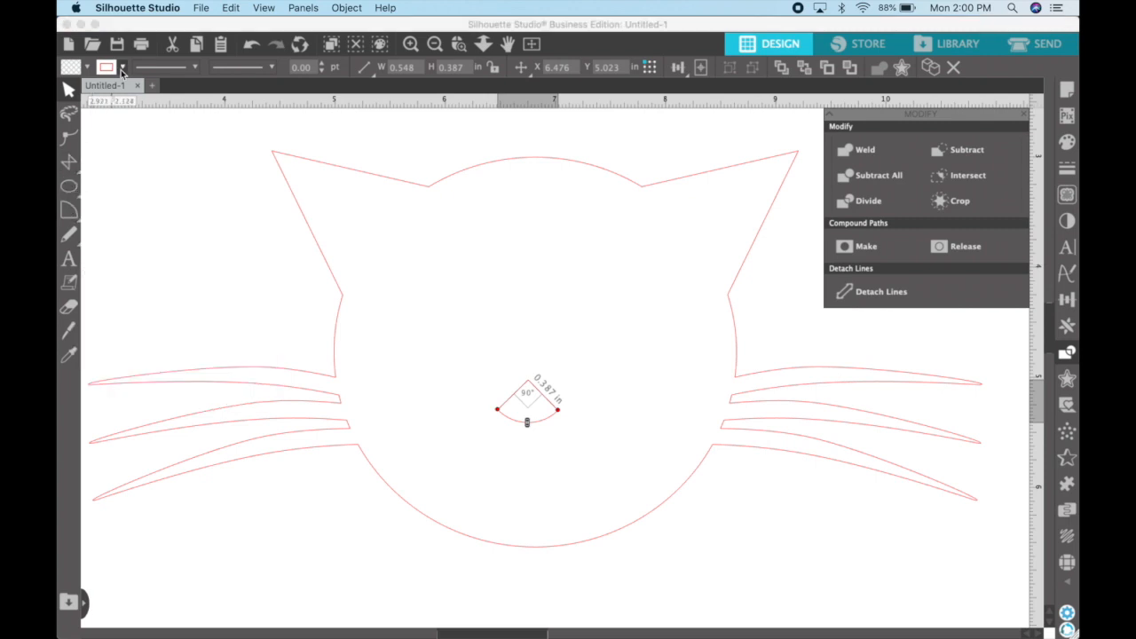
- Set the nose wedge's line color to blue and select the wedge
click(122, 69)
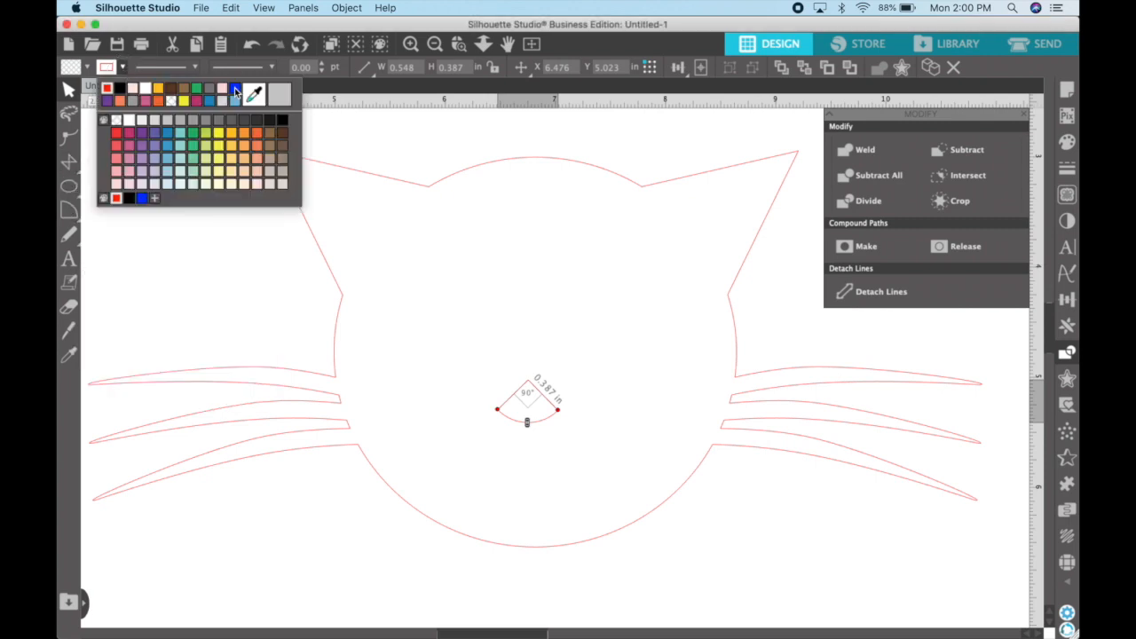
click(1069, 167)
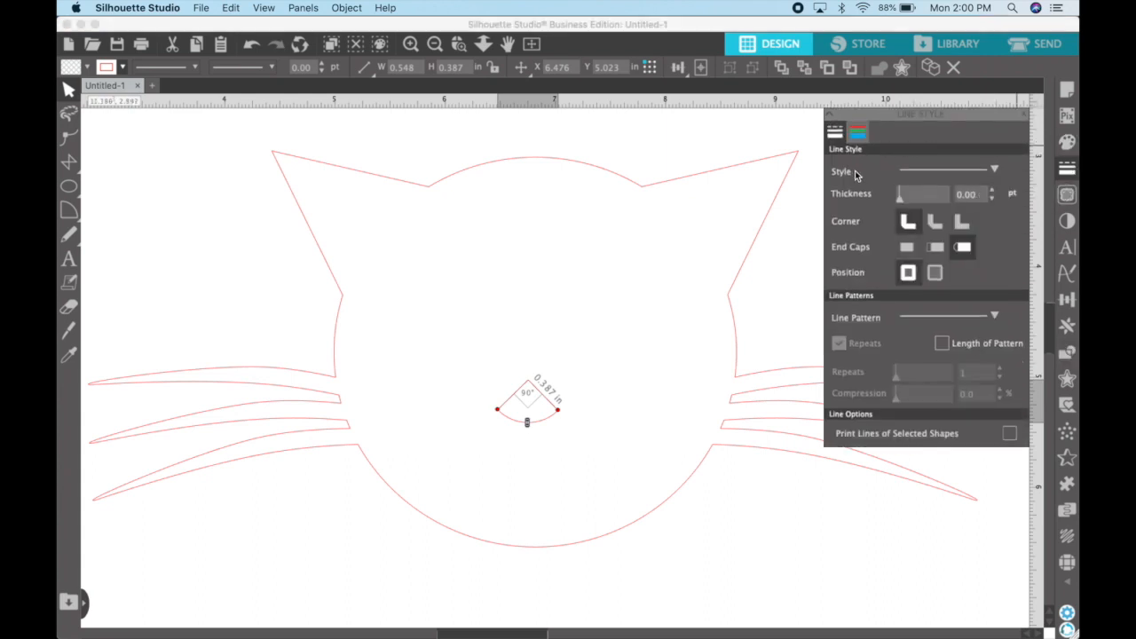
click(858, 133)
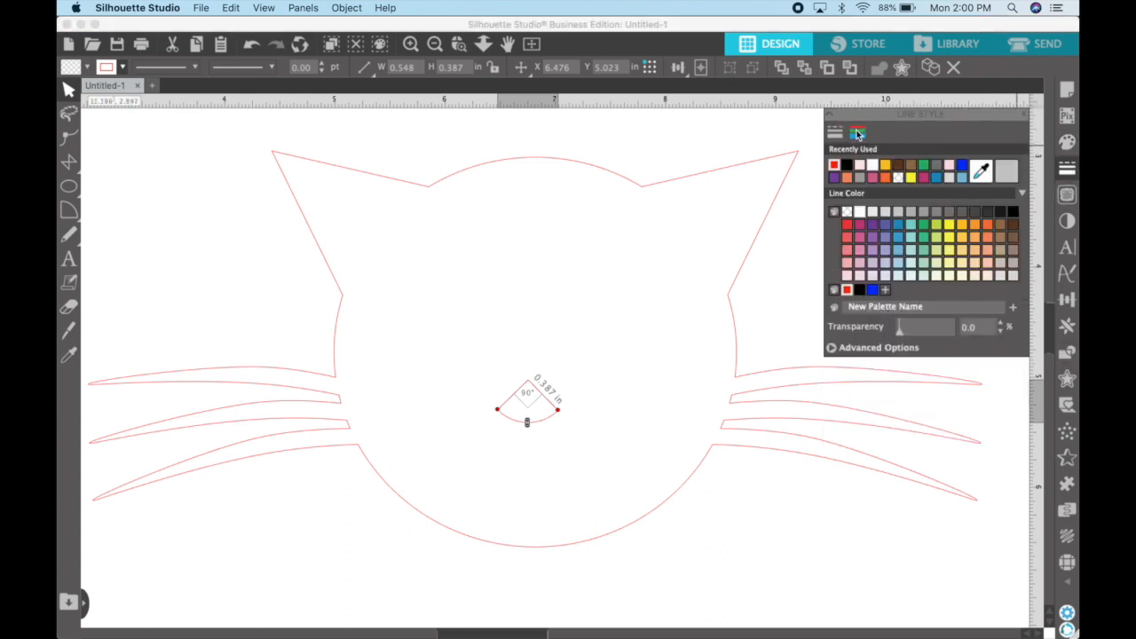
click(963, 167)
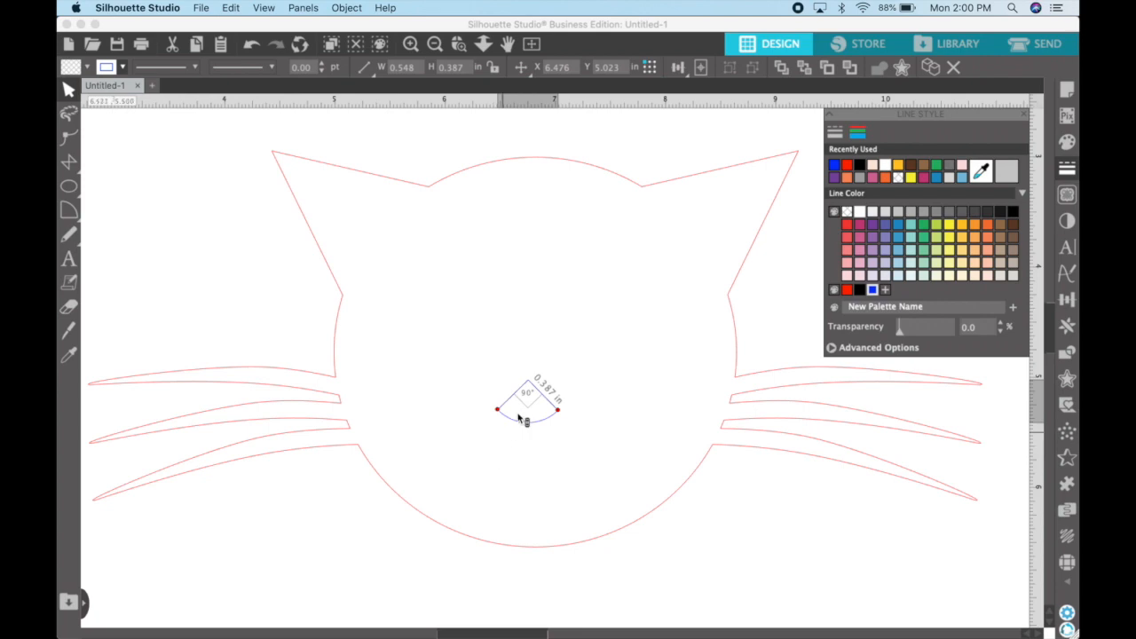
click(539, 395)
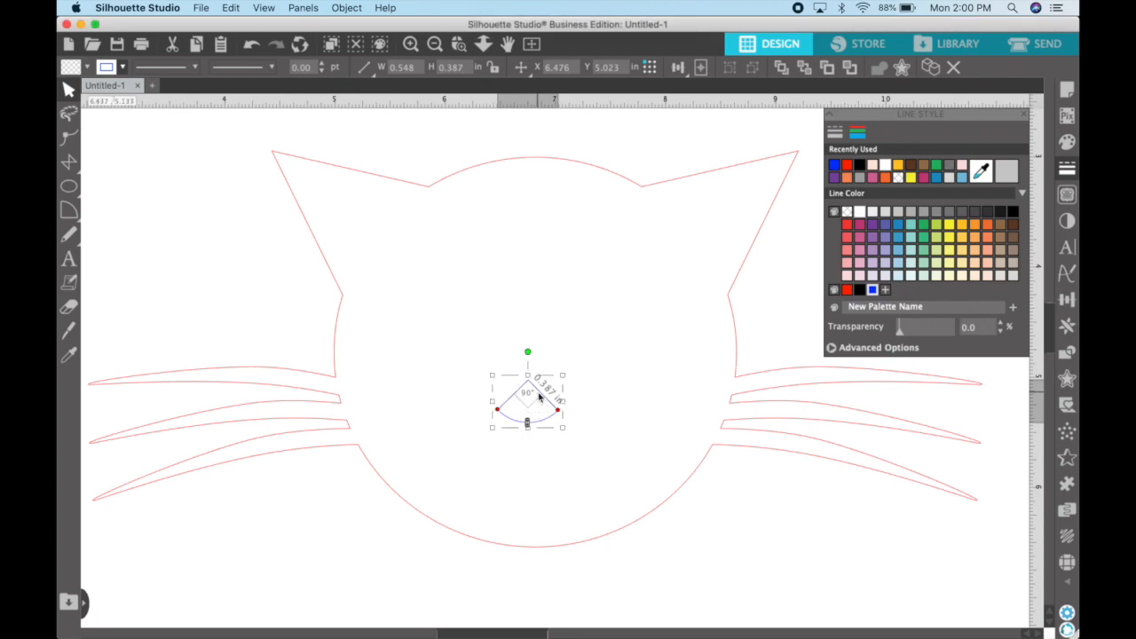
- Align the blue nose wedge to the horizontal center of the cat-head outline and clear the selection
click(635, 185)
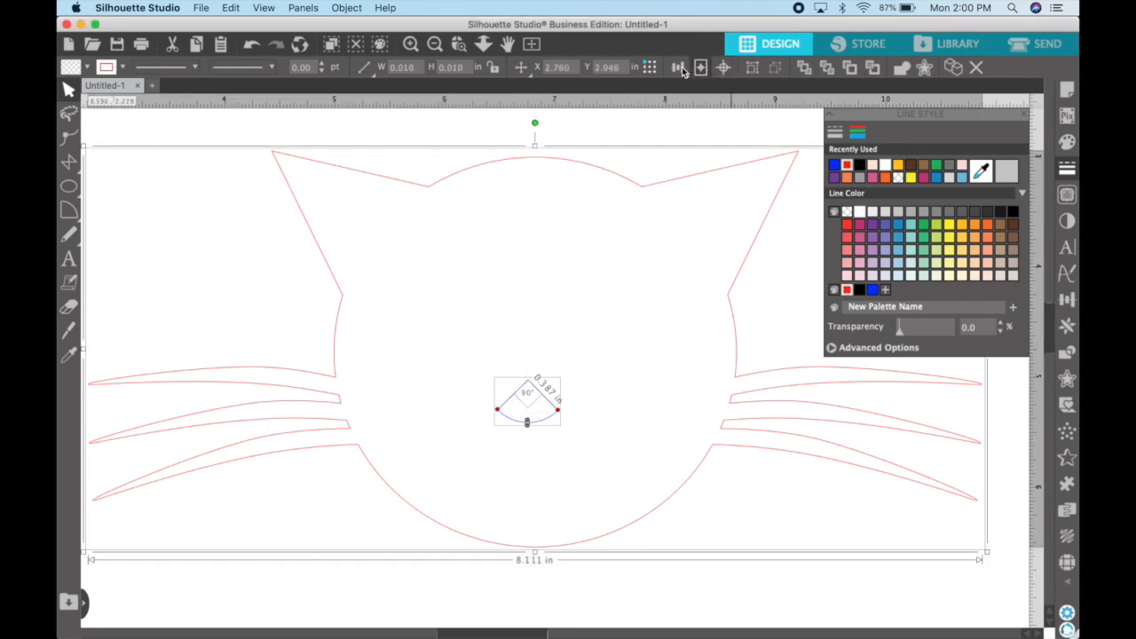
click(677, 68)
click(701, 92)
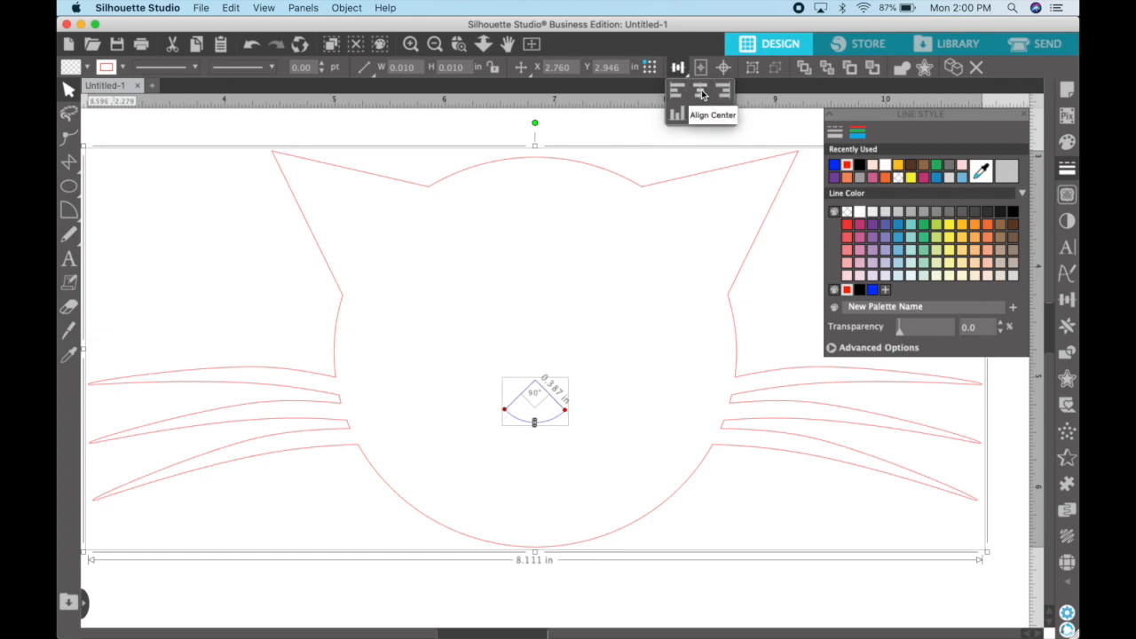
click(771, 329)
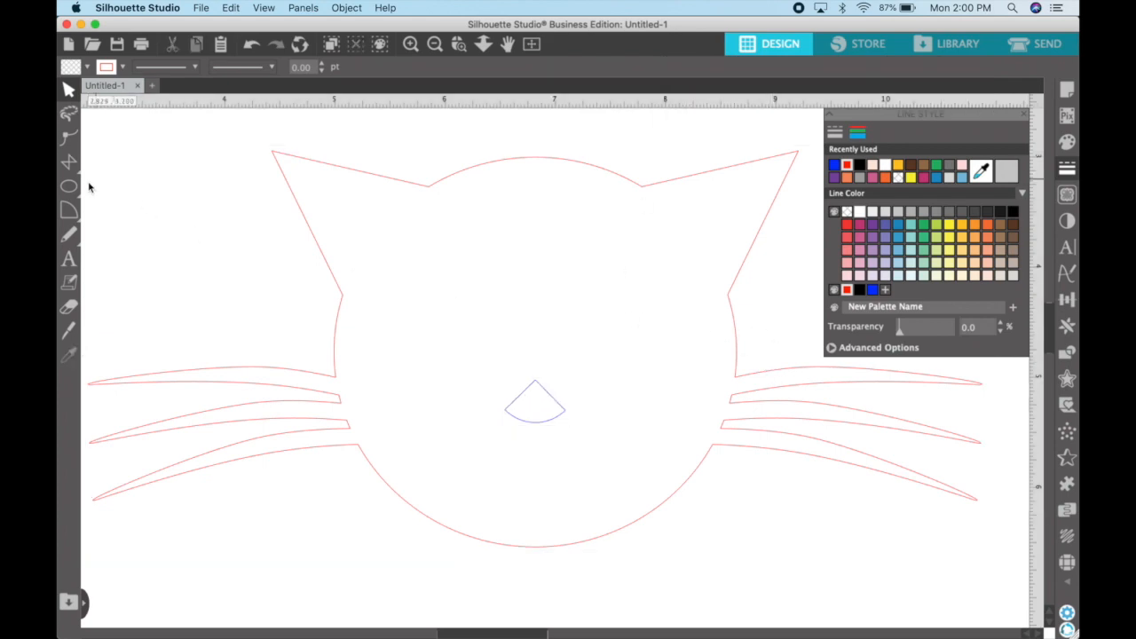
- Draw an ellipse about 0.63 in wide and 0.43 in high as the eye above the nose, on the left half of the face
mouse_move(68, 190)
mouse_move(68, 210)
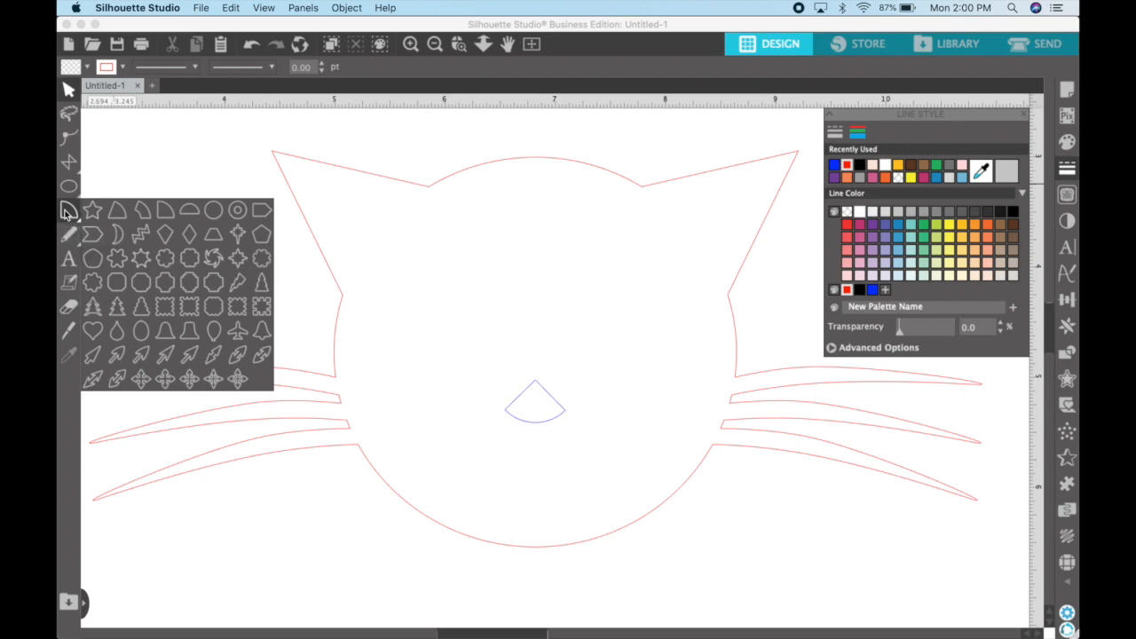
click(69, 186)
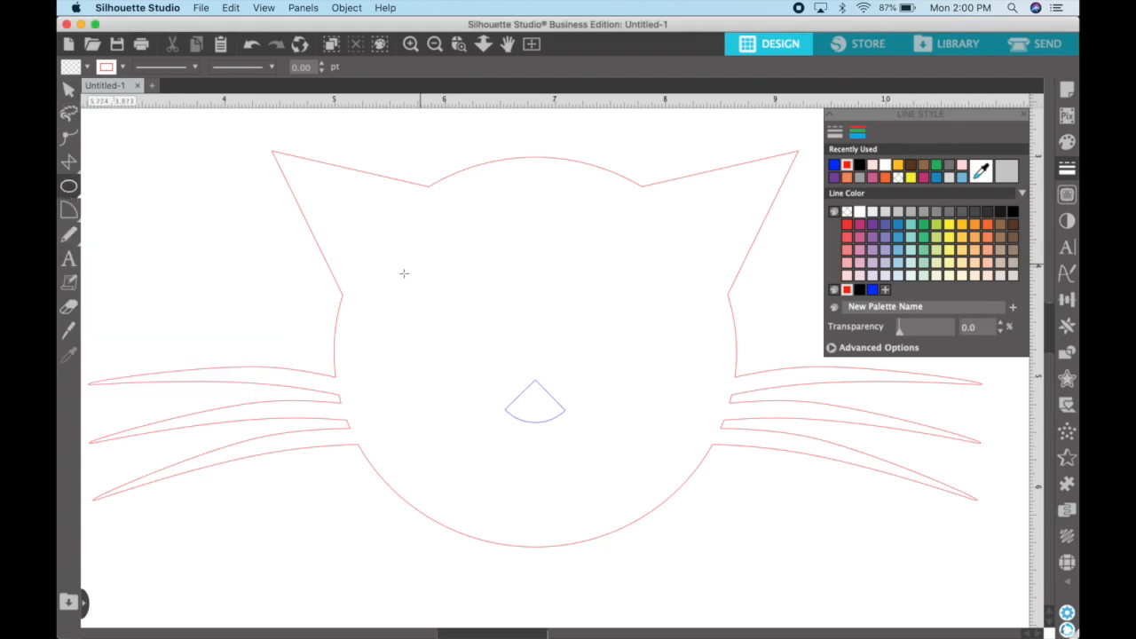
drag(397, 314, 467, 363)
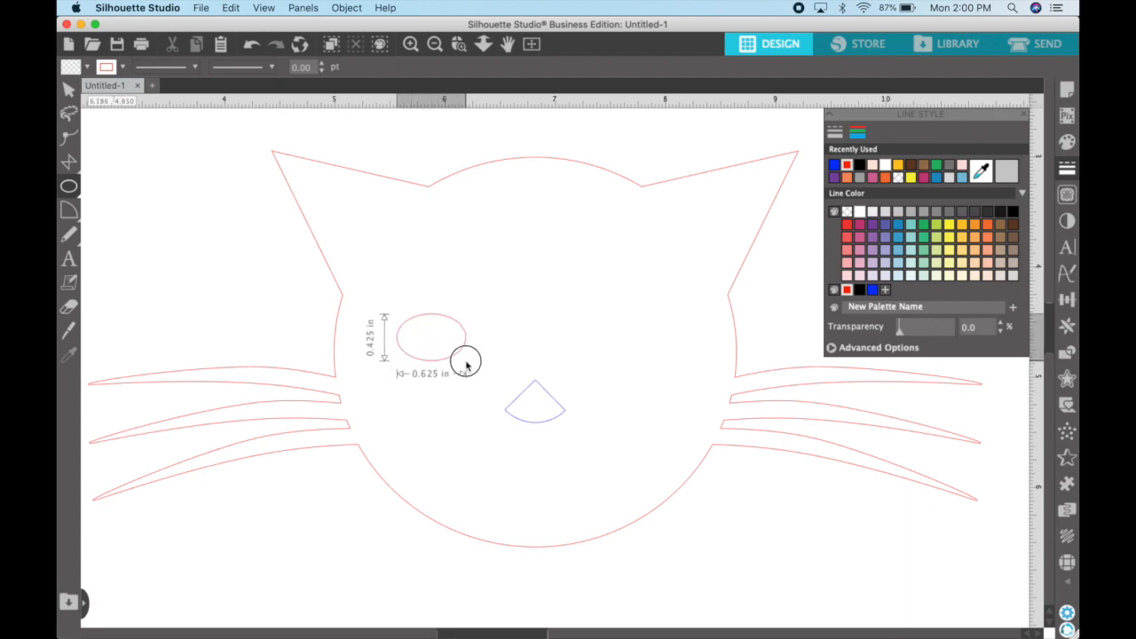
drag(467, 363, 467, 361)
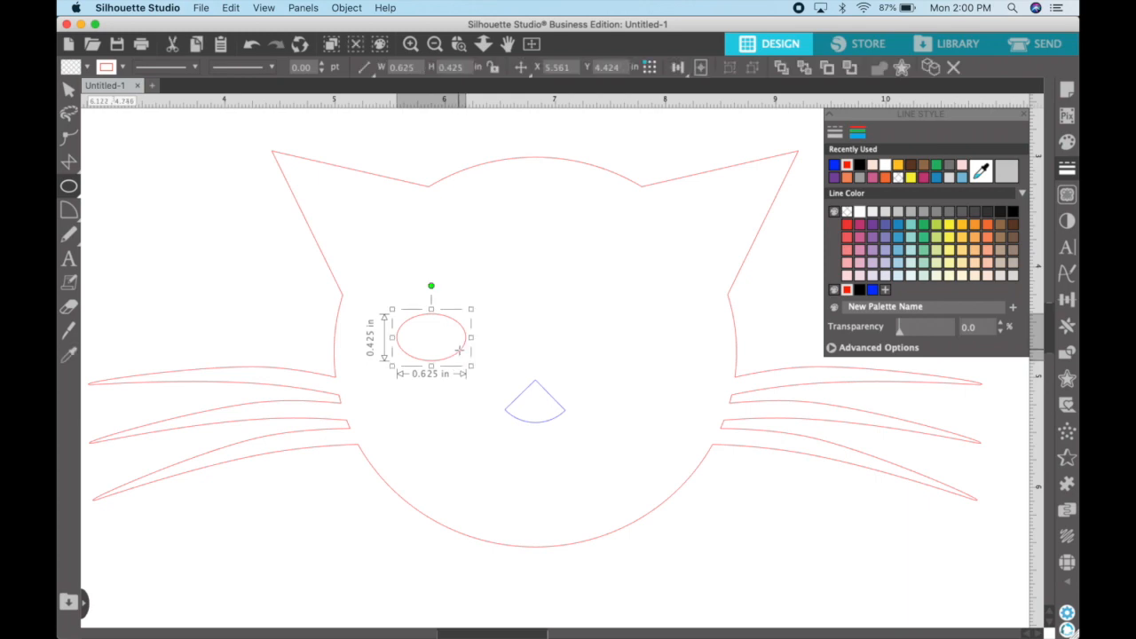
click(68, 89)
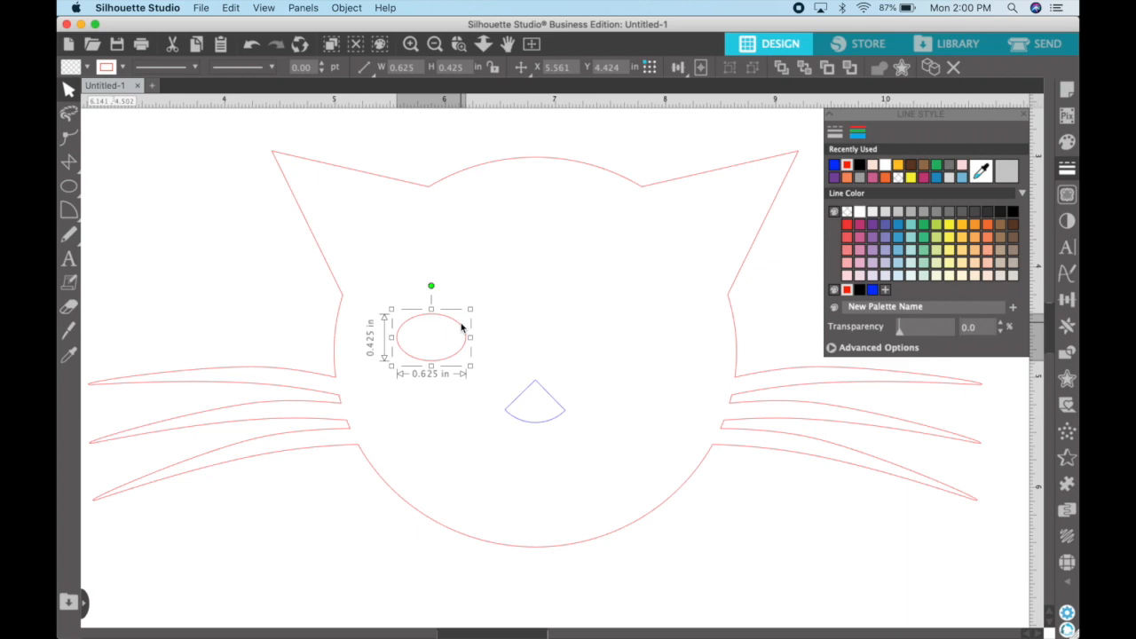
- Convert the eye ellipse's two end points to corners and pull the left one's curve handles inward to sharpen it
click(68, 138)
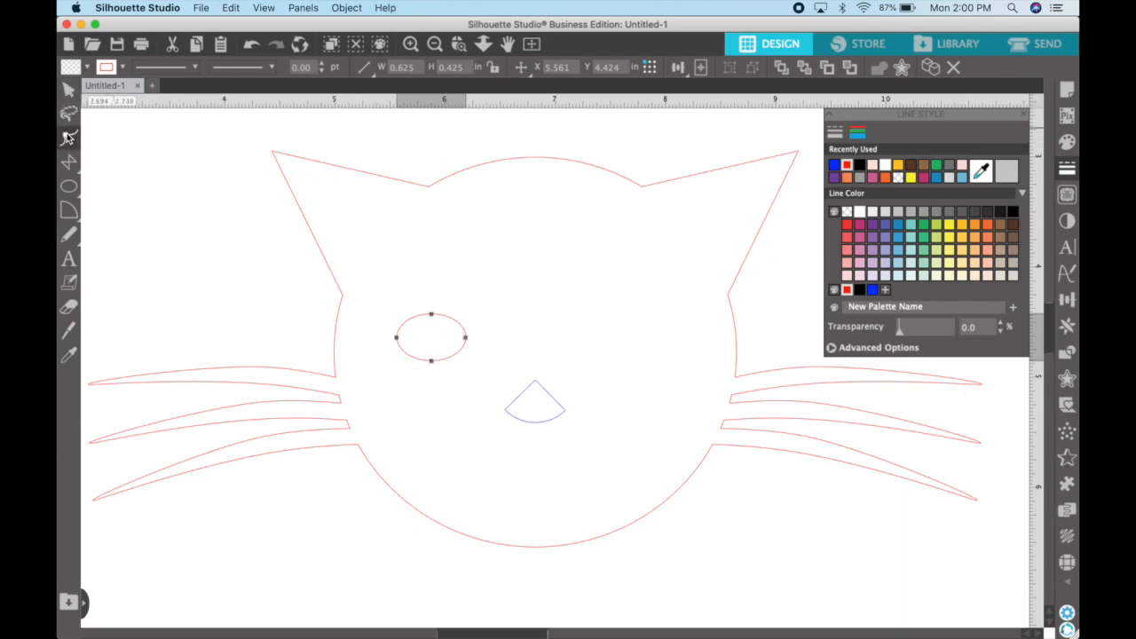
click(397, 338)
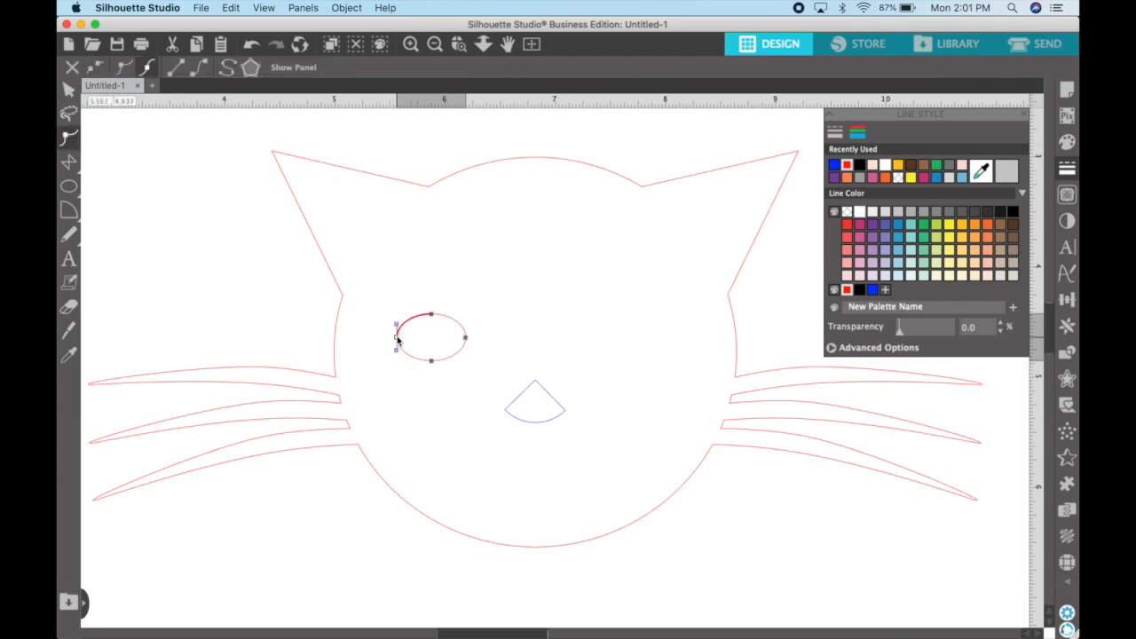
click(132, 68)
drag(396, 324, 403, 350)
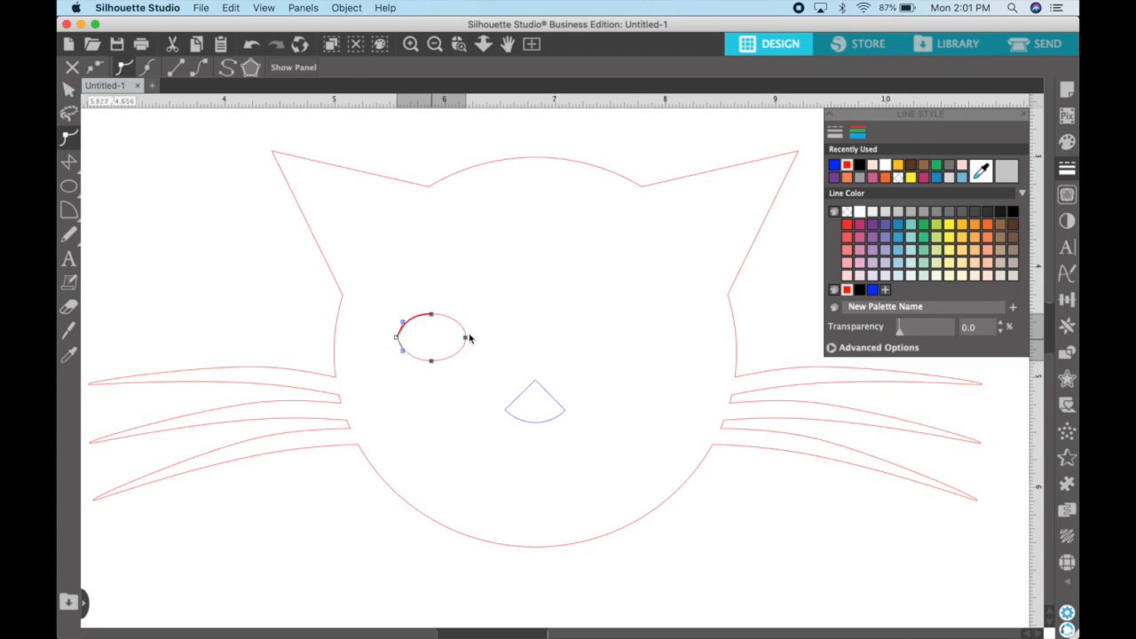
click(466, 338)
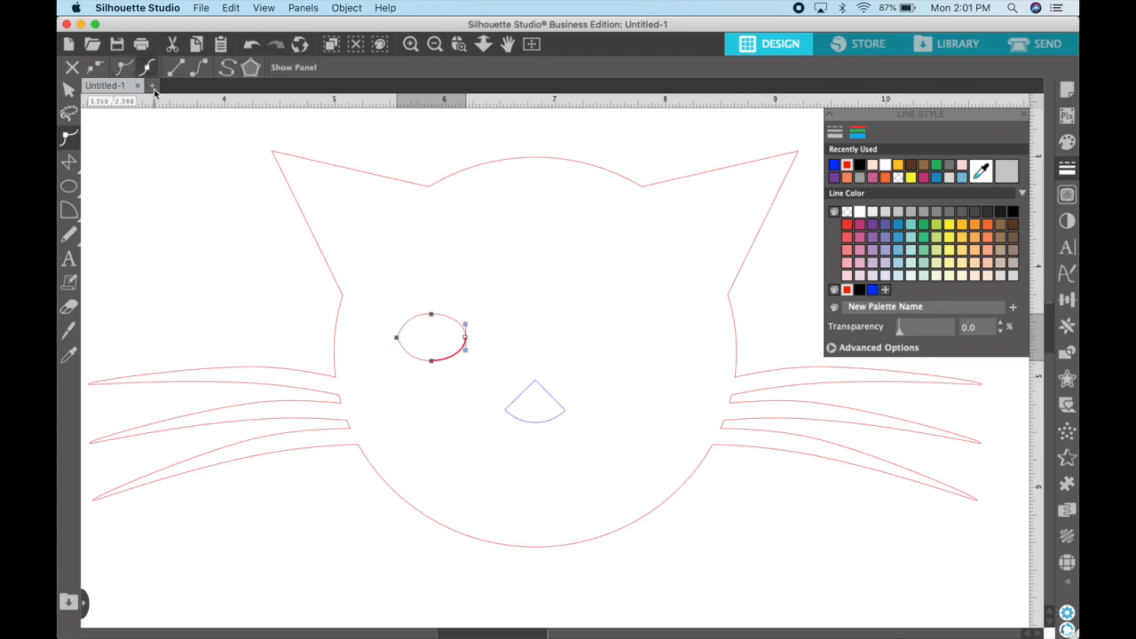
click(119, 70)
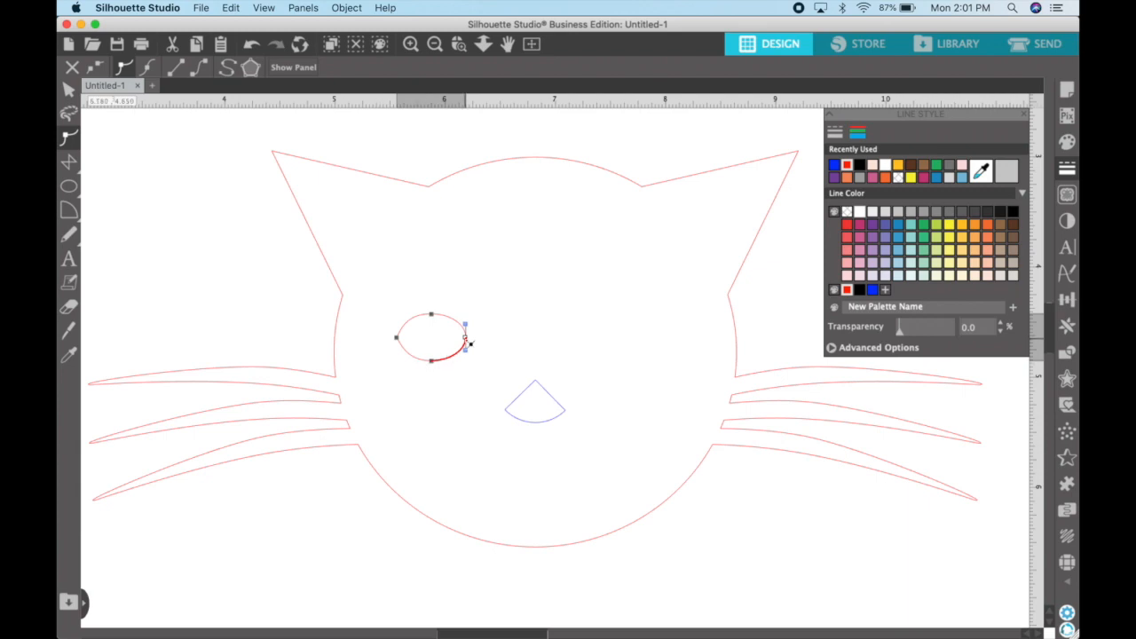
- Refine the eye's points into a flatter almond with sharp corners, about 0.67 in wide and 0.34 in high
mouse_move(468, 326)
mouse_down()
mouse_move(459, 323)
mouse_move(470, 353)
mouse_move(433, 357)
mouse_up()
drag(432, 316, 430, 320)
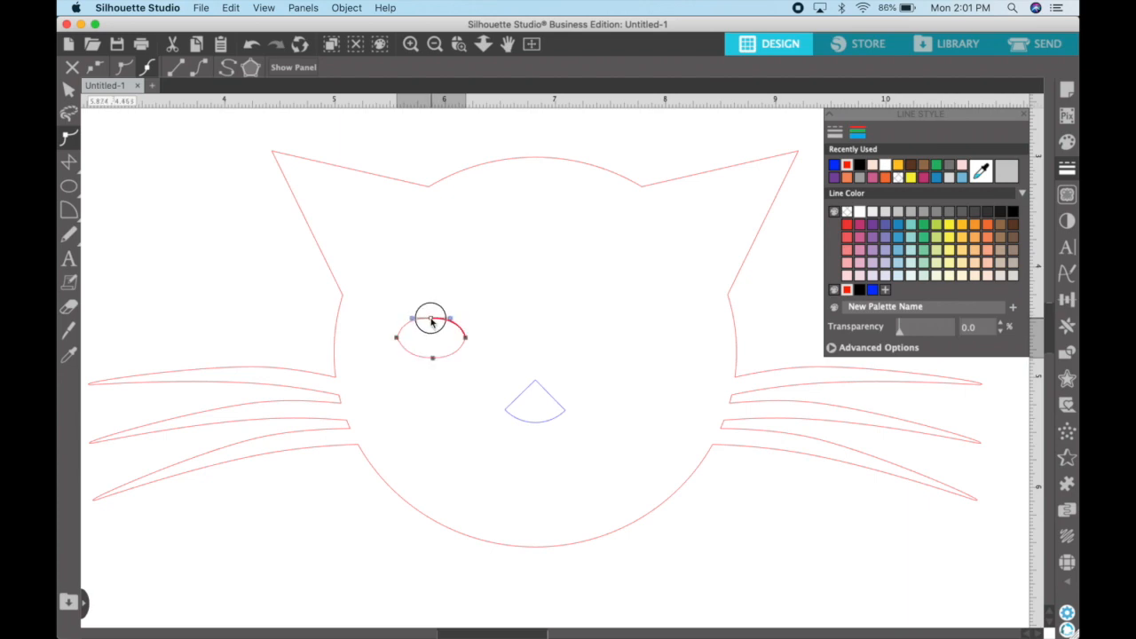
drag(431, 322, 470, 341)
mouse_move(397, 338)
mouse_down()
mouse_move(402, 353)
mouse_move(402, 324)
mouse_up()
click(468, 336)
drag(462, 323, 464, 355)
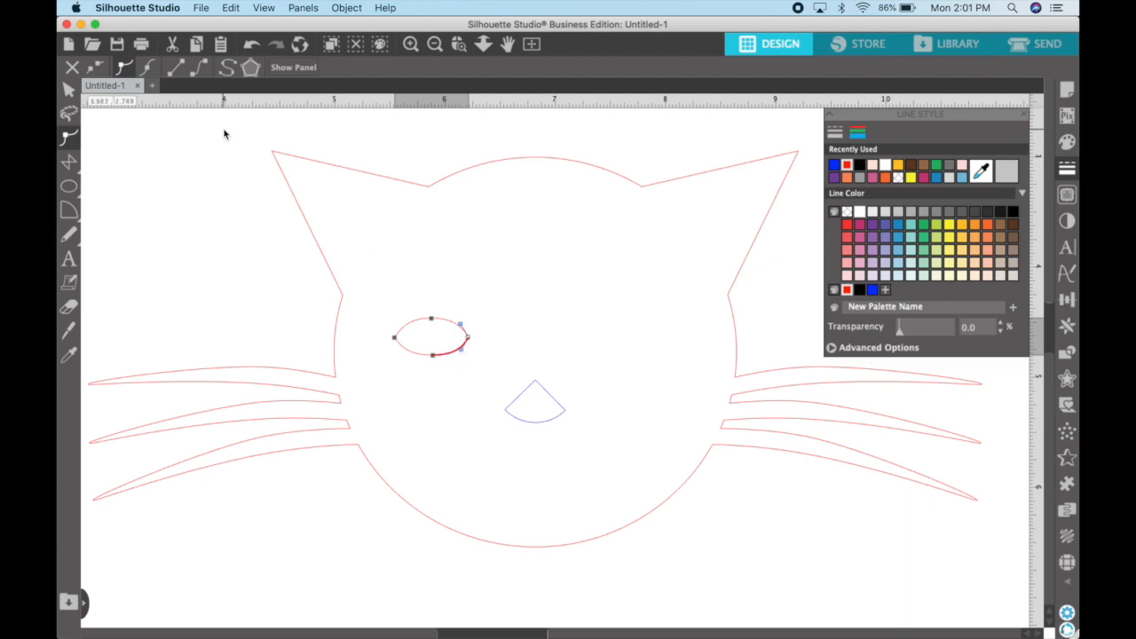
click(68, 90)
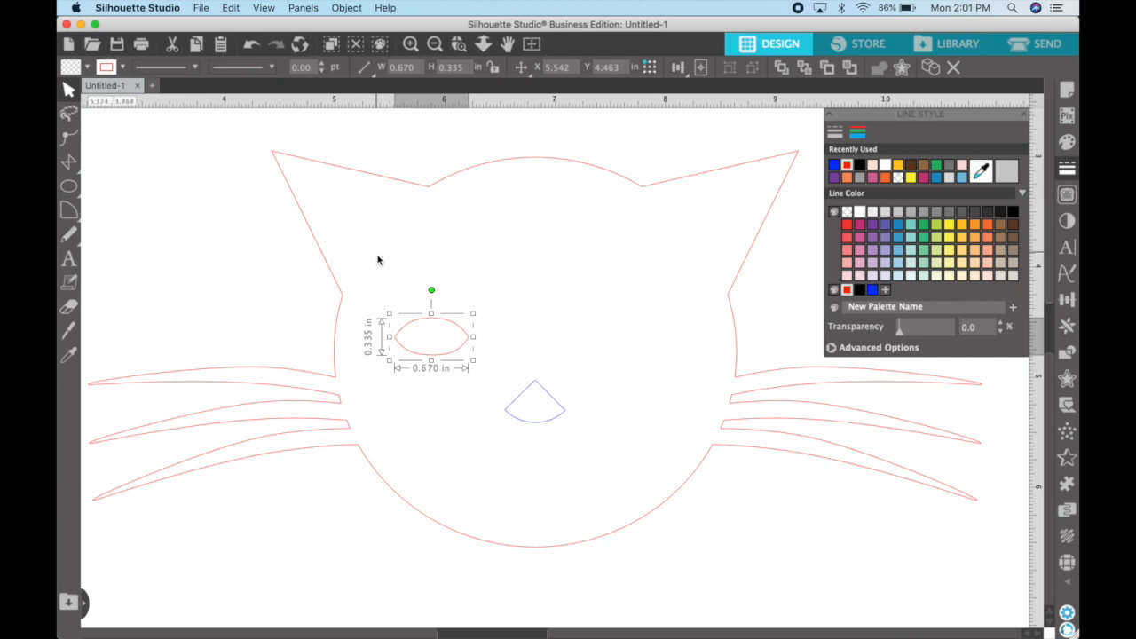
- Draw a small iris circle, move it inside the eye, and enlarge it to about 0.33 in across
mouse_move(70, 194)
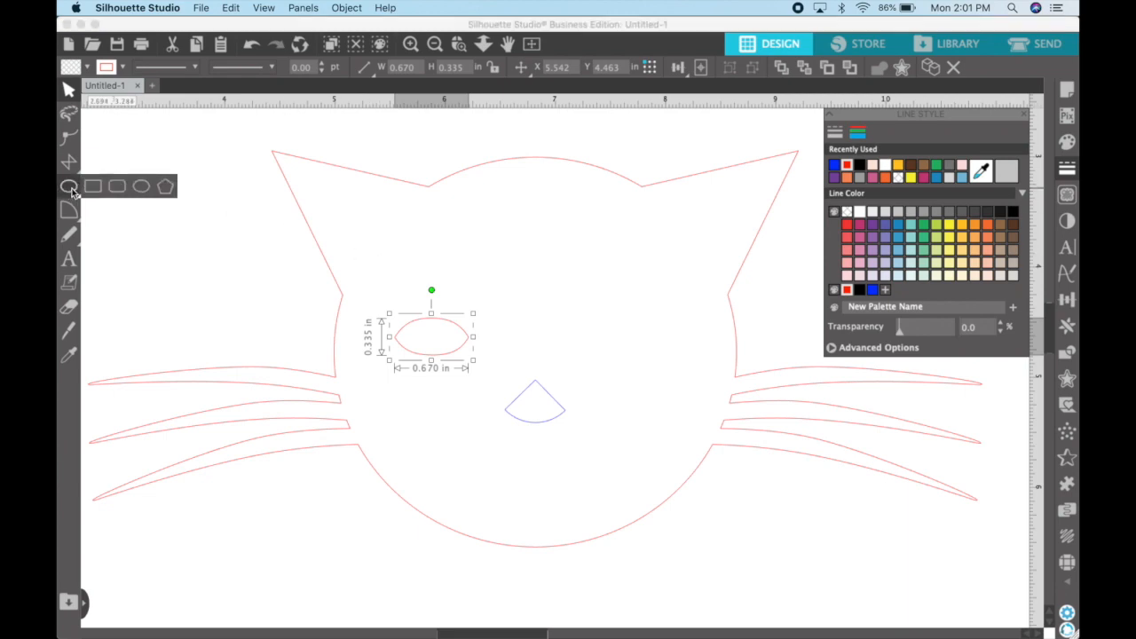
click(141, 202)
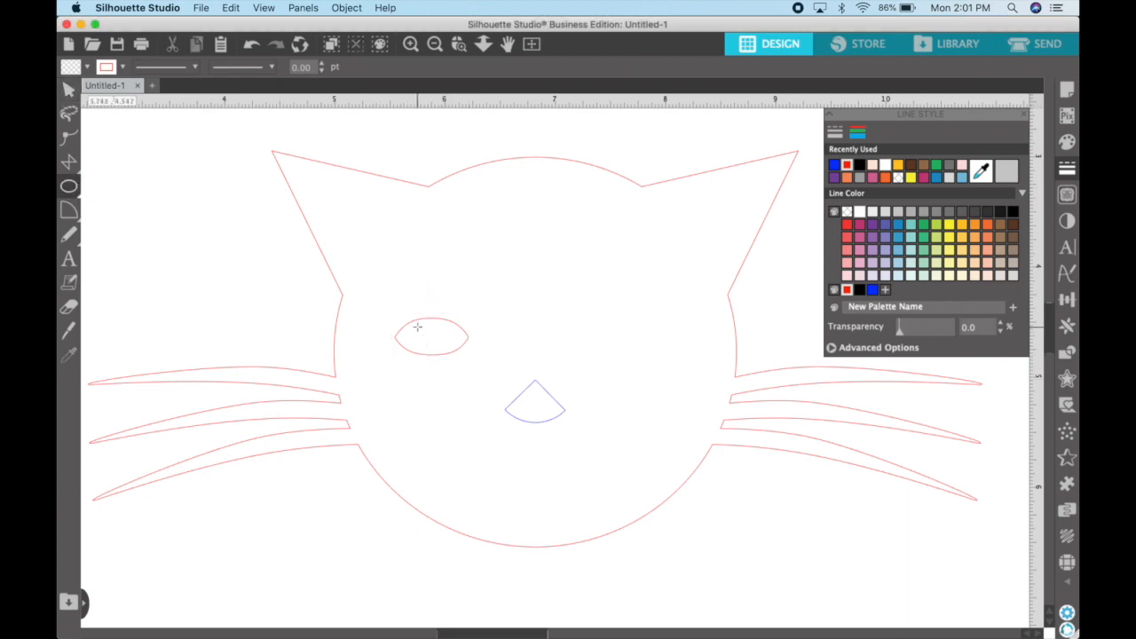
drag(421, 270, 452, 302)
click(69, 89)
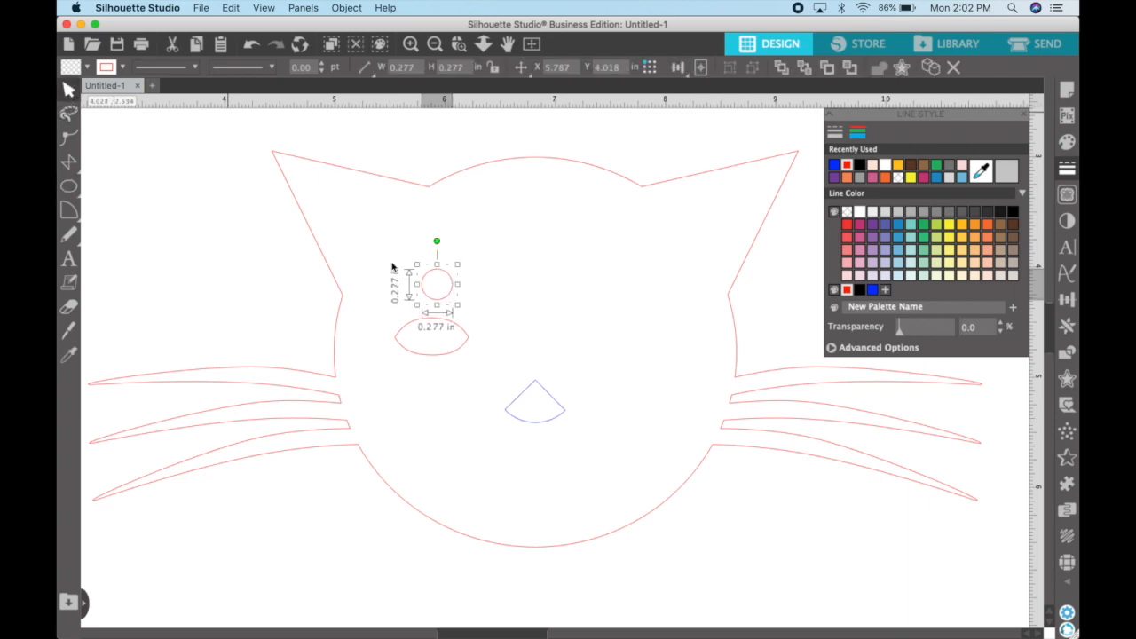
drag(453, 284, 408, 366)
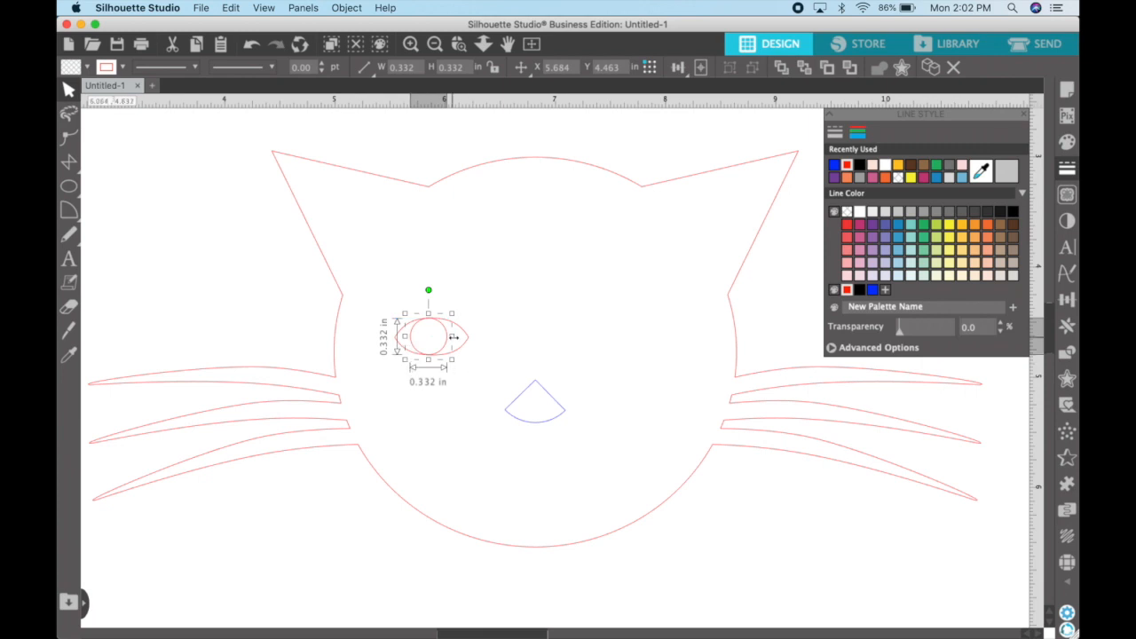
- Align the iris circle and the almond eye outline to a common horizontal center and clear the selection
shift+click(469, 337)
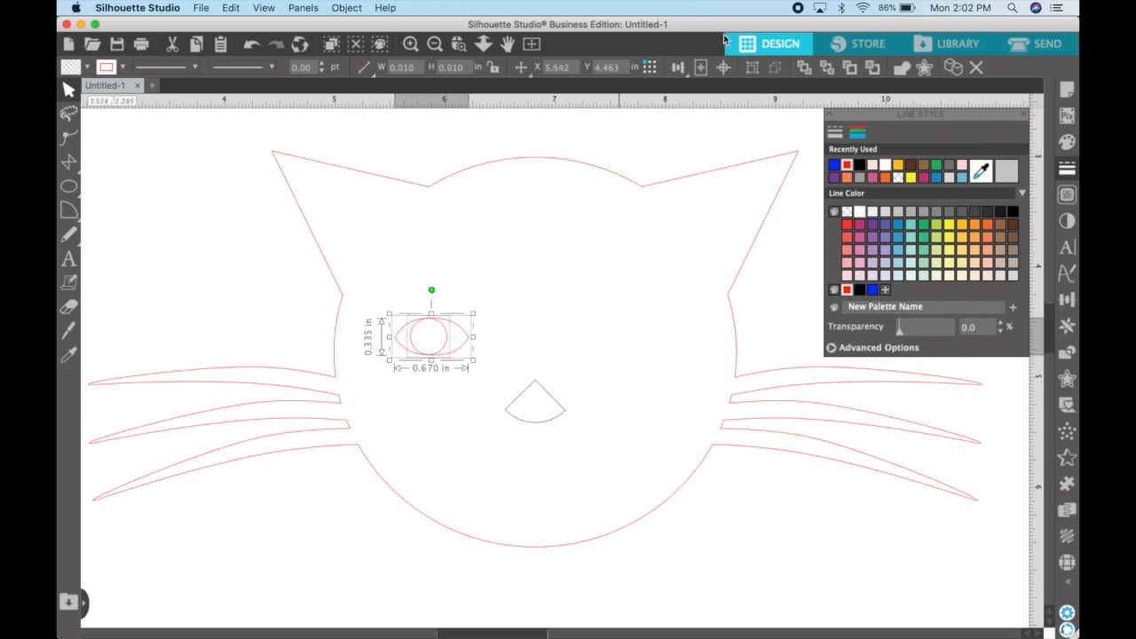
click(682, 68)
click(701, 94)
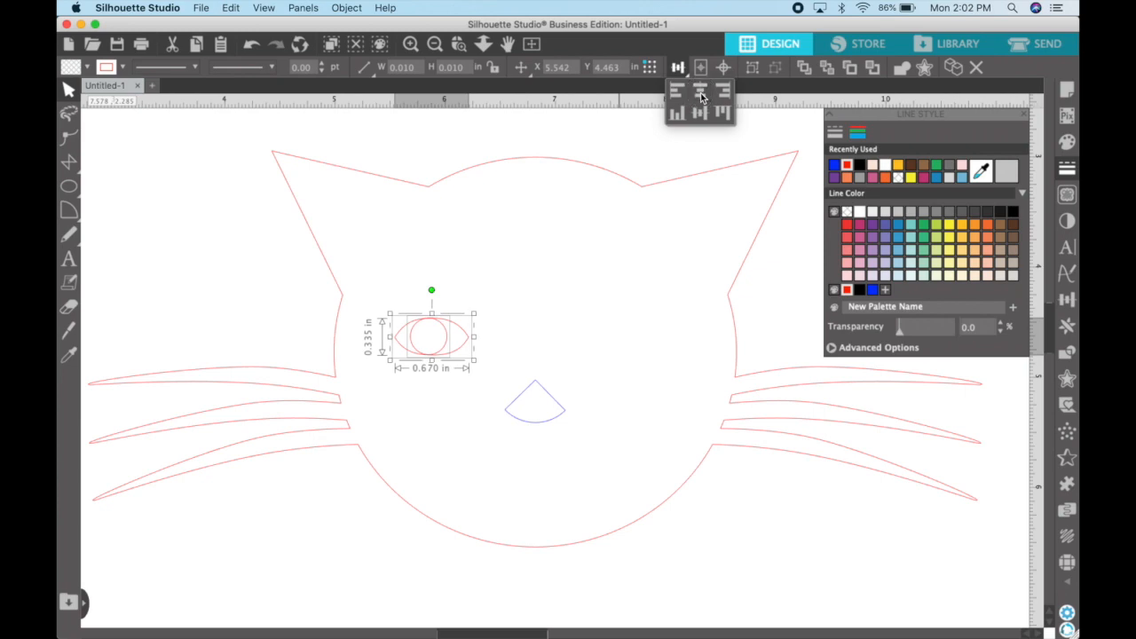
click(495, 249)
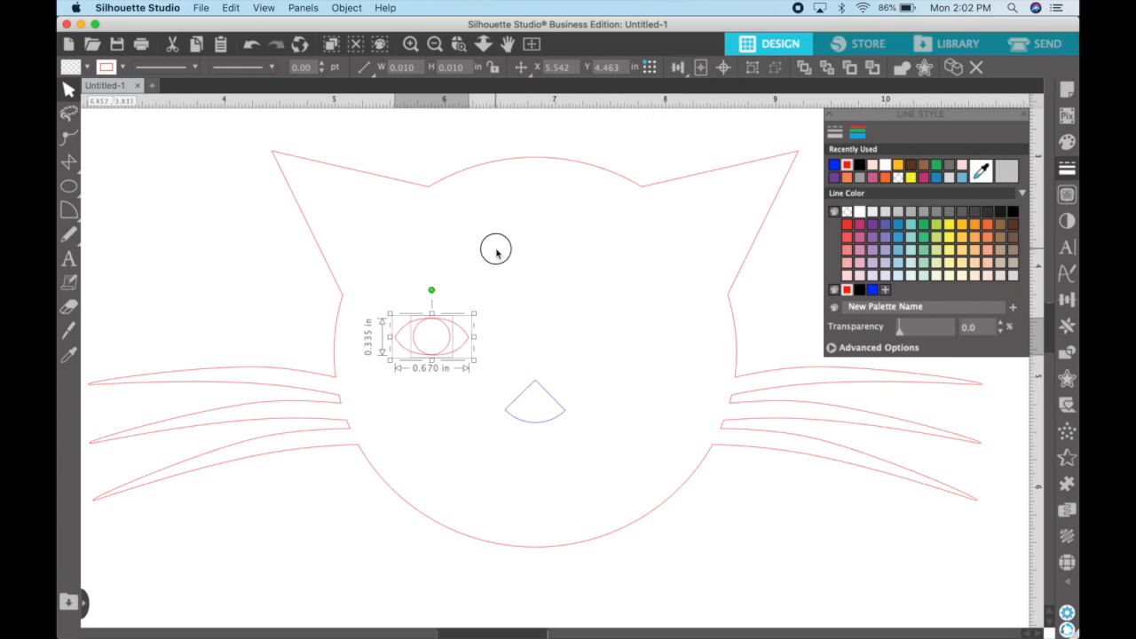
- Duplicate the almond eye outline and move the copy above the eye
click(454, 325)
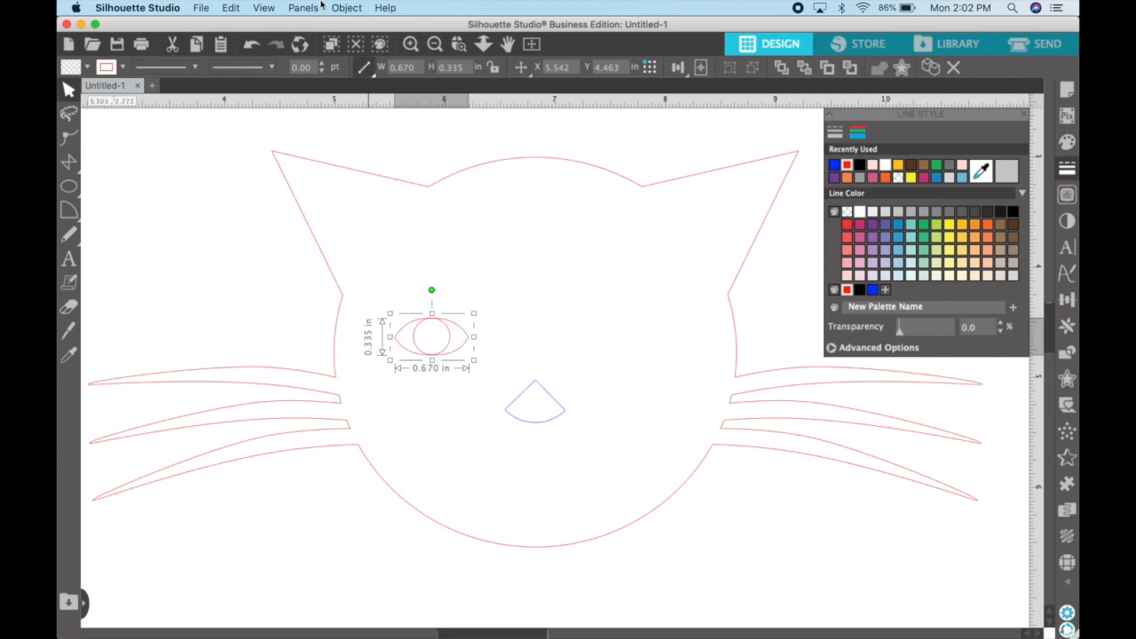
click(348, 8)
mouse_move(363, 43)
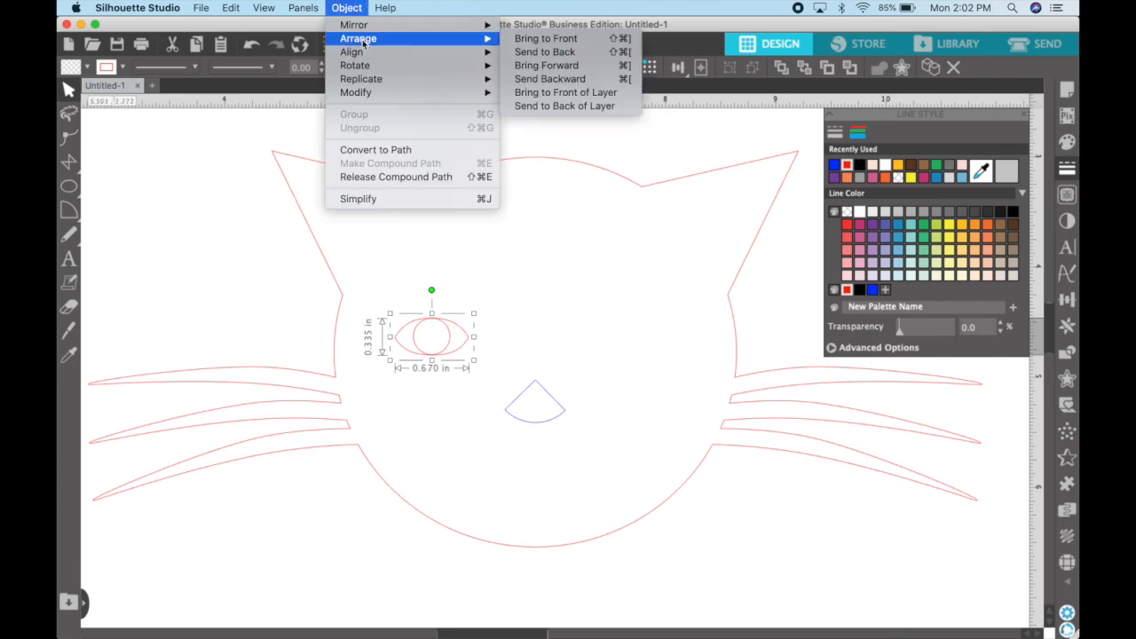
mouse_move(373, 68)
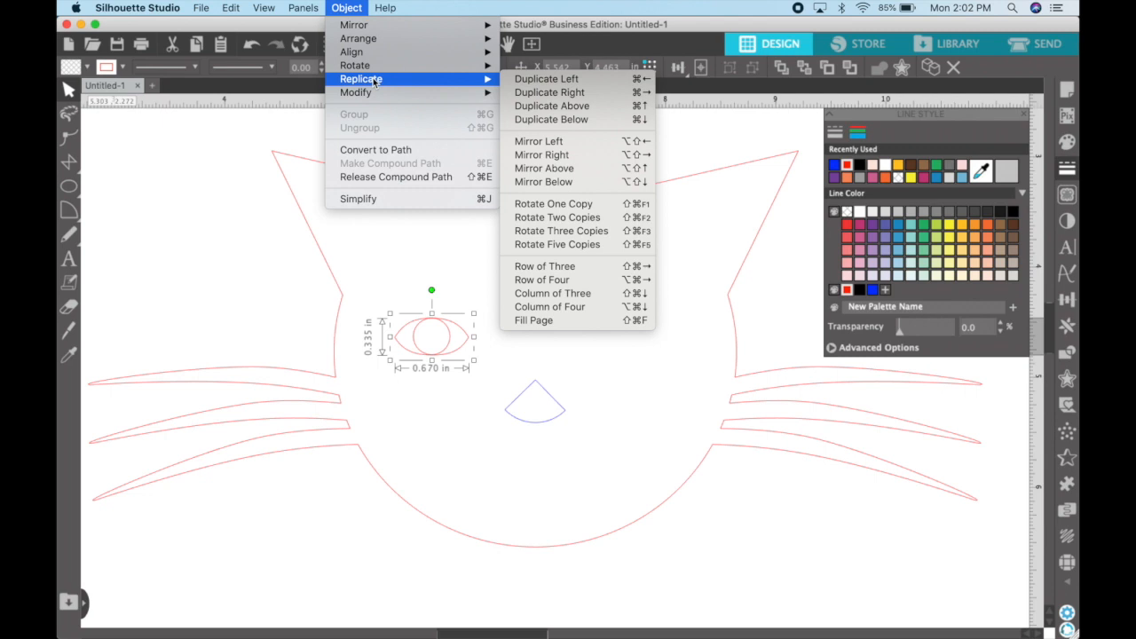
mouse_move(231, 7)
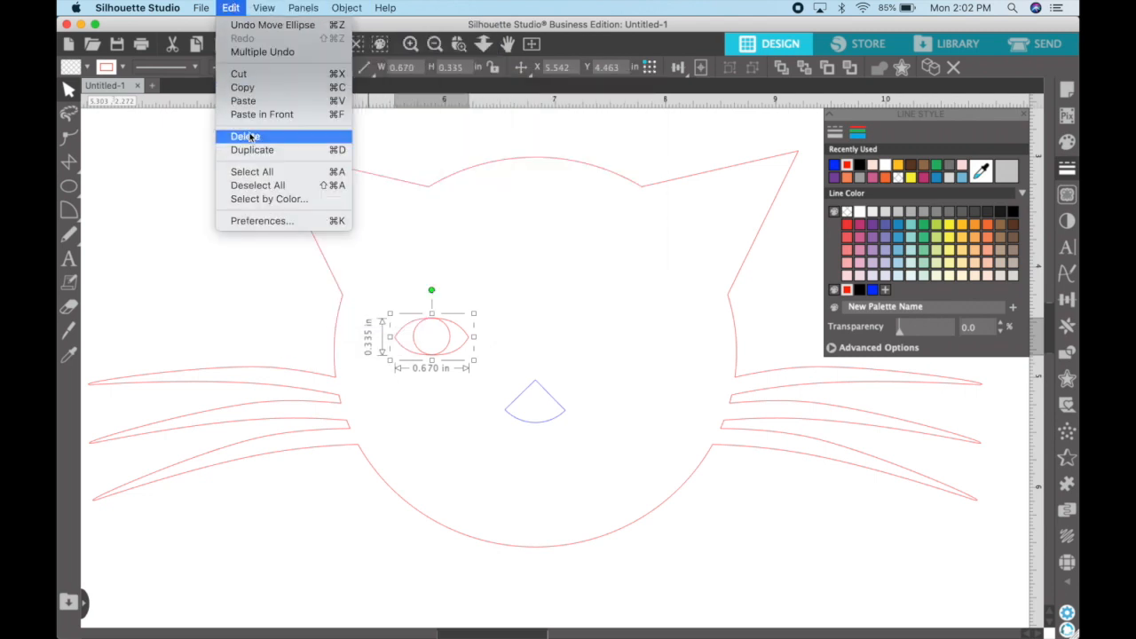
click(342, 156)
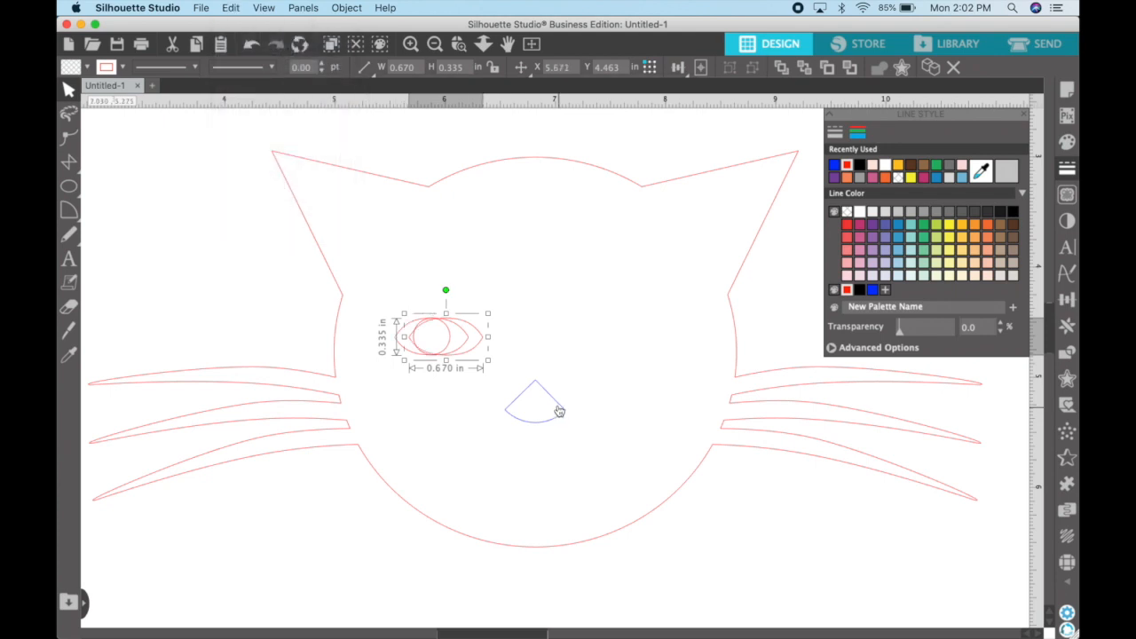
drag(477, 333, 500, 284)
- Rotate the almond copy 90° clockwise and shrink it to a pupil about 0.13 in wide and 0.26 in tall
click(355, 8)
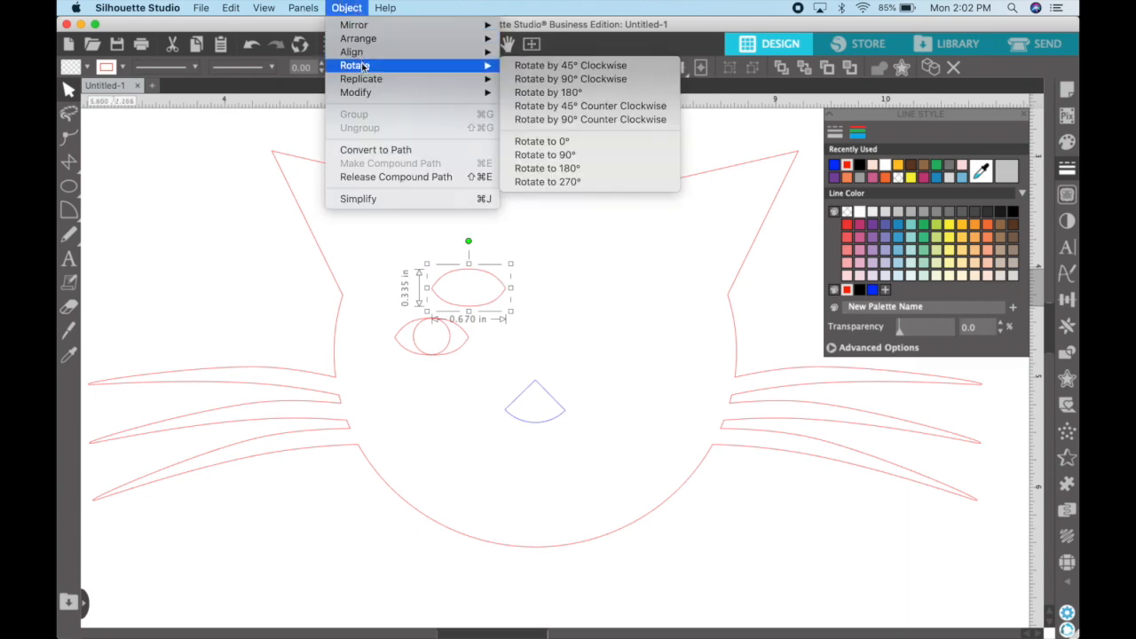
click(538, 80)
drag(494, 248, 473, 293)
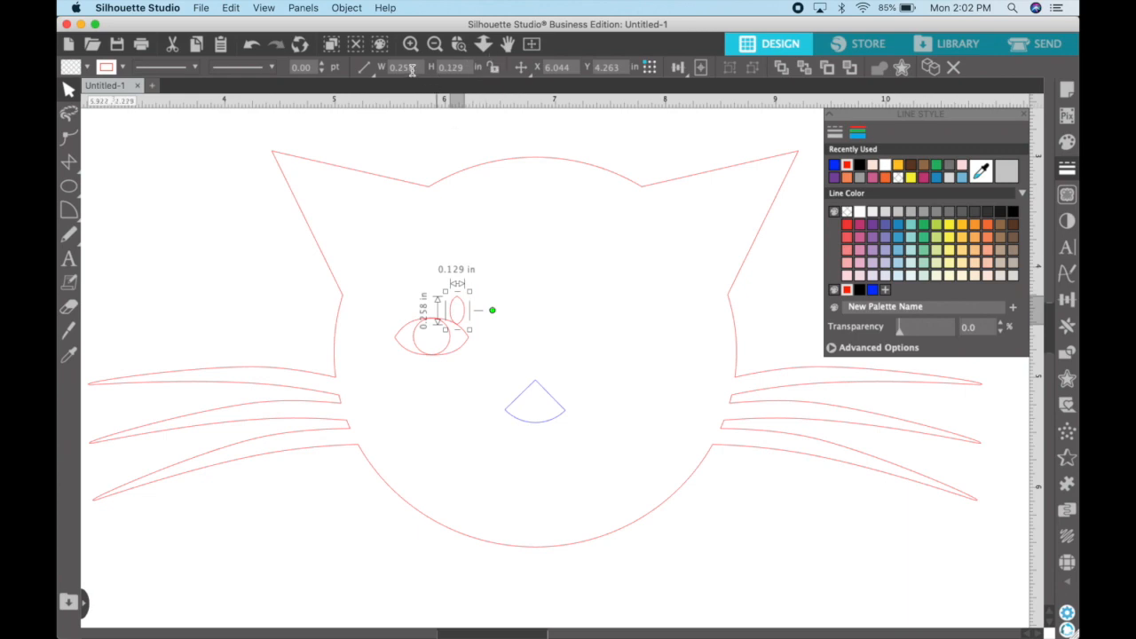
- Try a width value of 0.200 in for the rotated pupil shape and undo the change
drag(413, 68, 401, 68)
text(200)
key(Return)
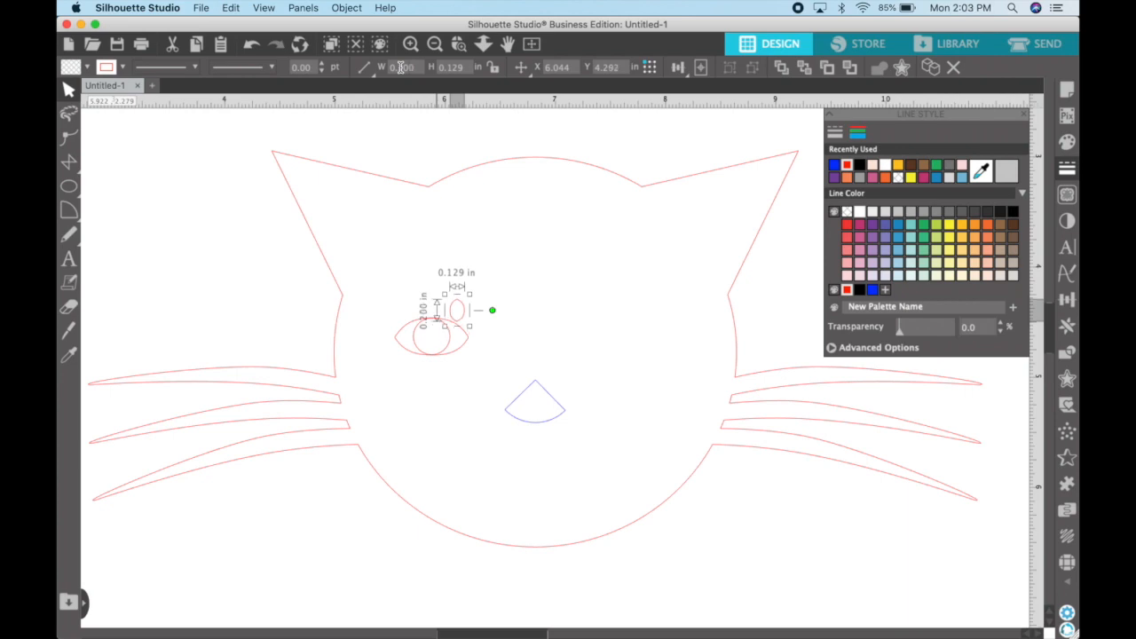
key(super+z)
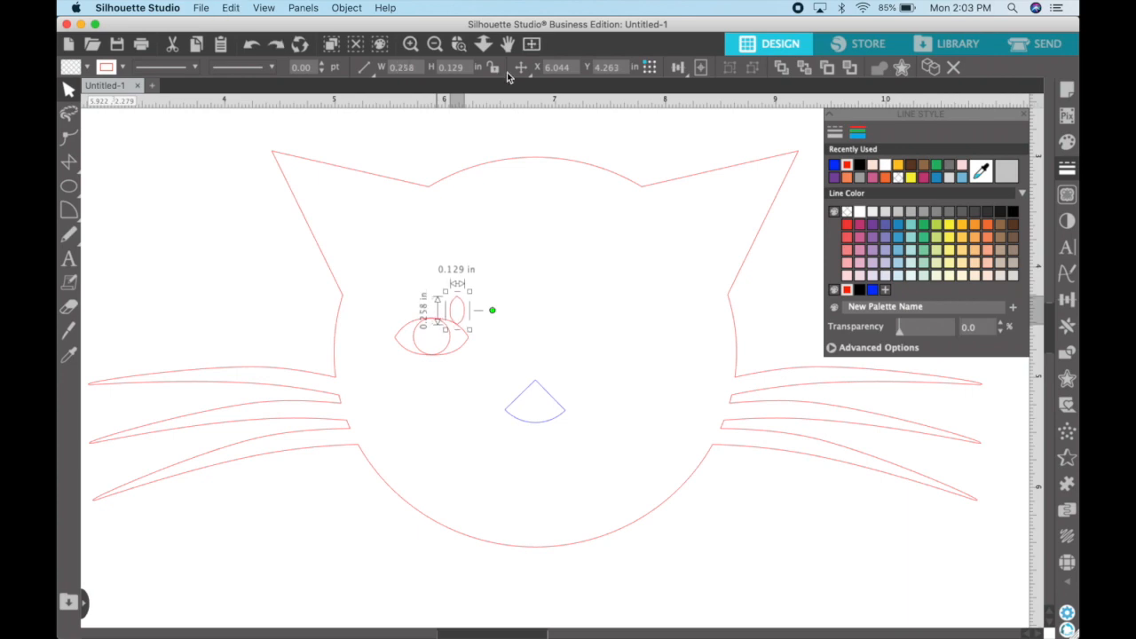
- Set the pupil's height value to 0.100 in and place the pupil in the middle of the iris circle
drag(462, 68, 451, 68)
text(00)
key(Return)
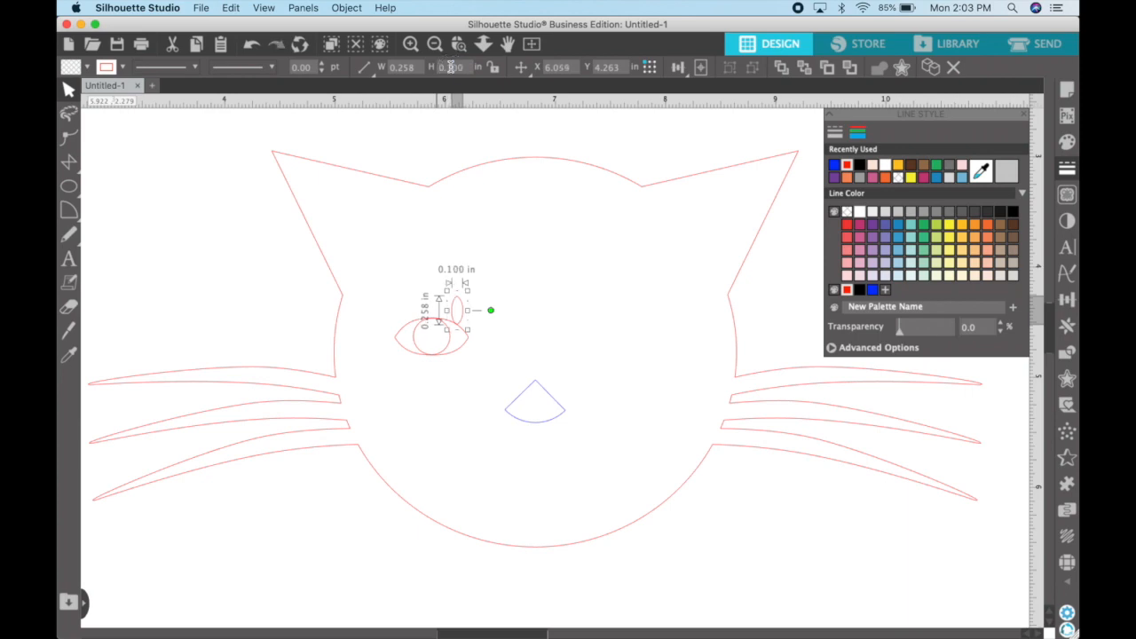
drag(460, 306, 436, 332)
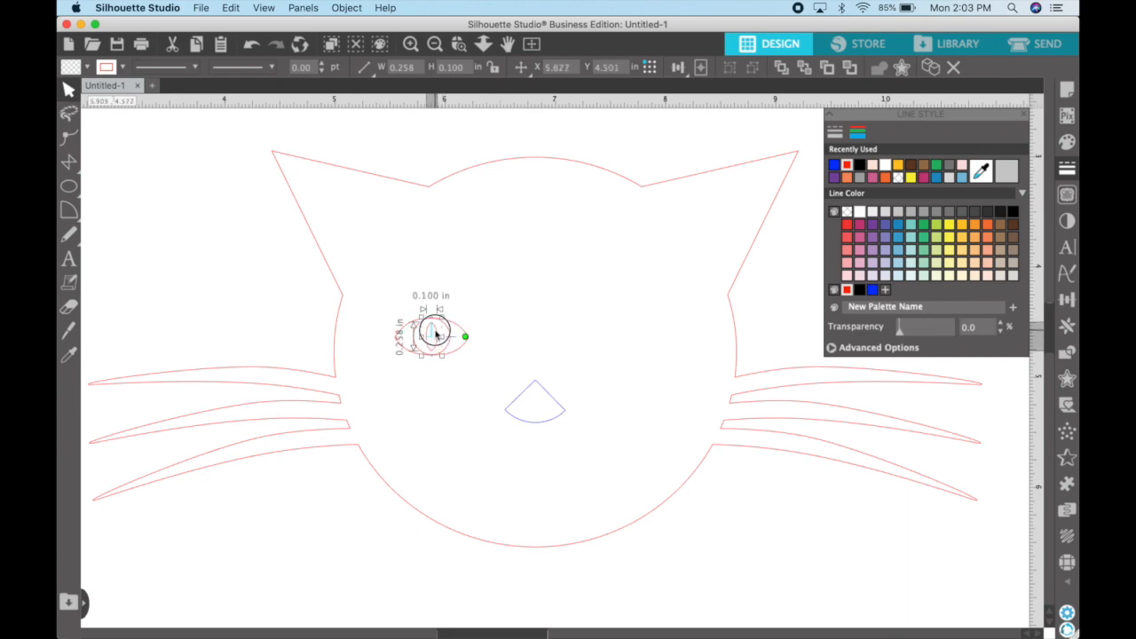
click(507, 335)
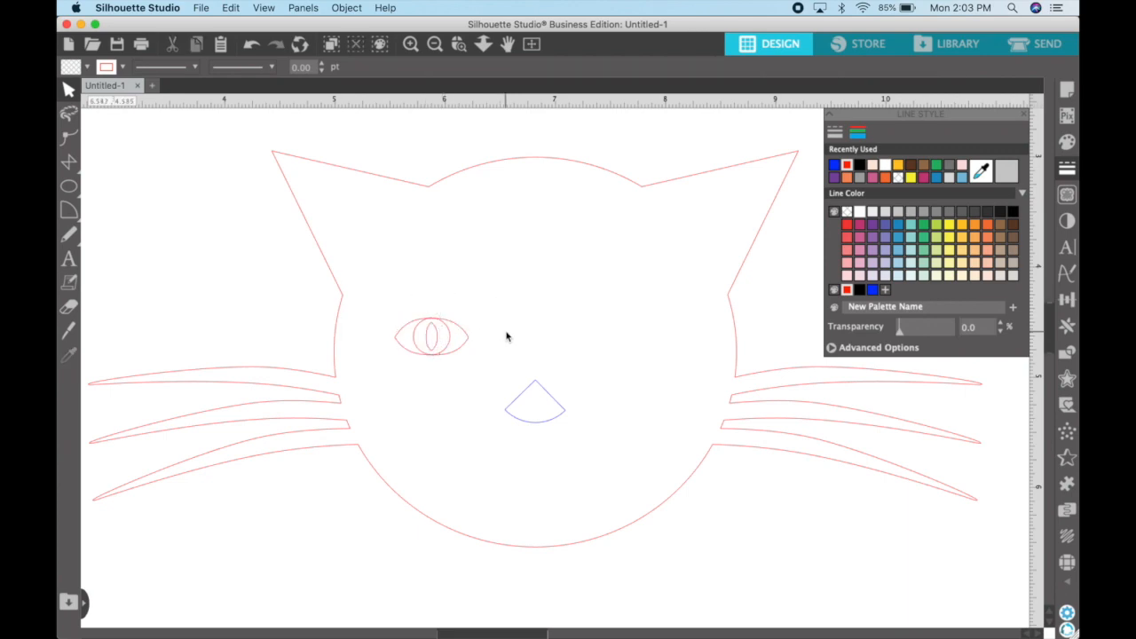
- Set the line color of the eye's almond, iris and pupil to blue and group the three shapes
drag(473, 287, 390, 379)
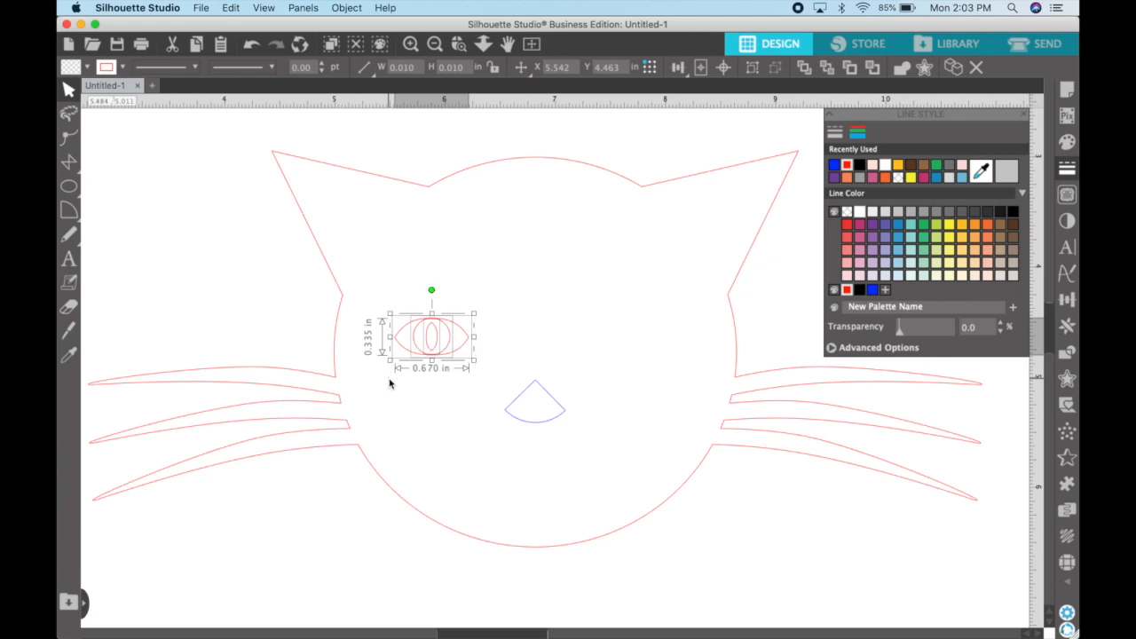
click(123, 67)
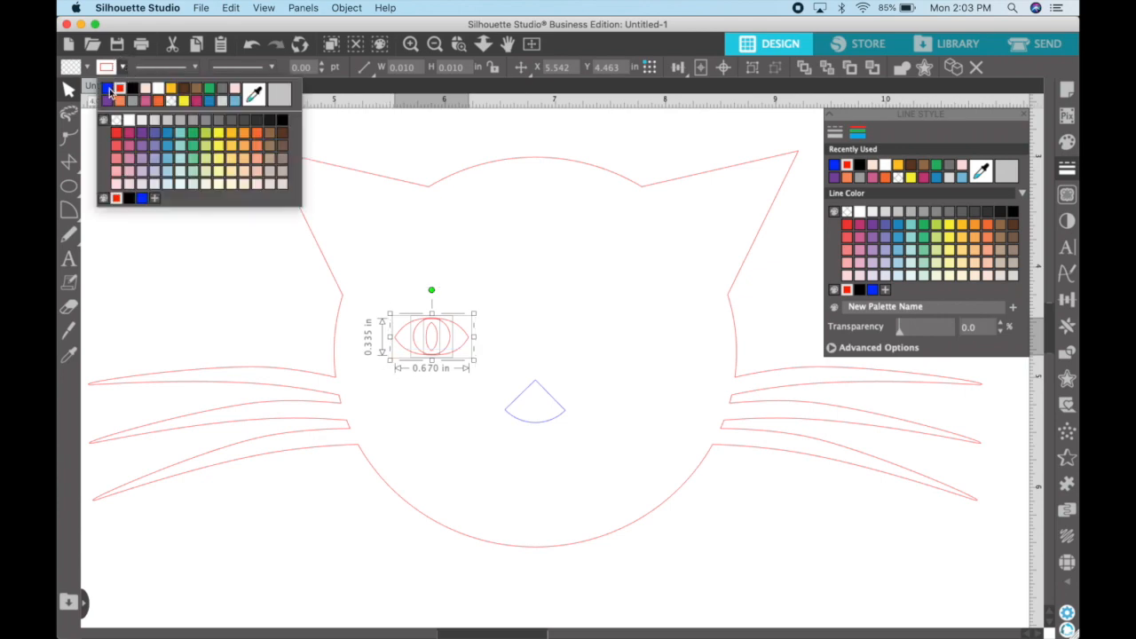
click(109, 90)
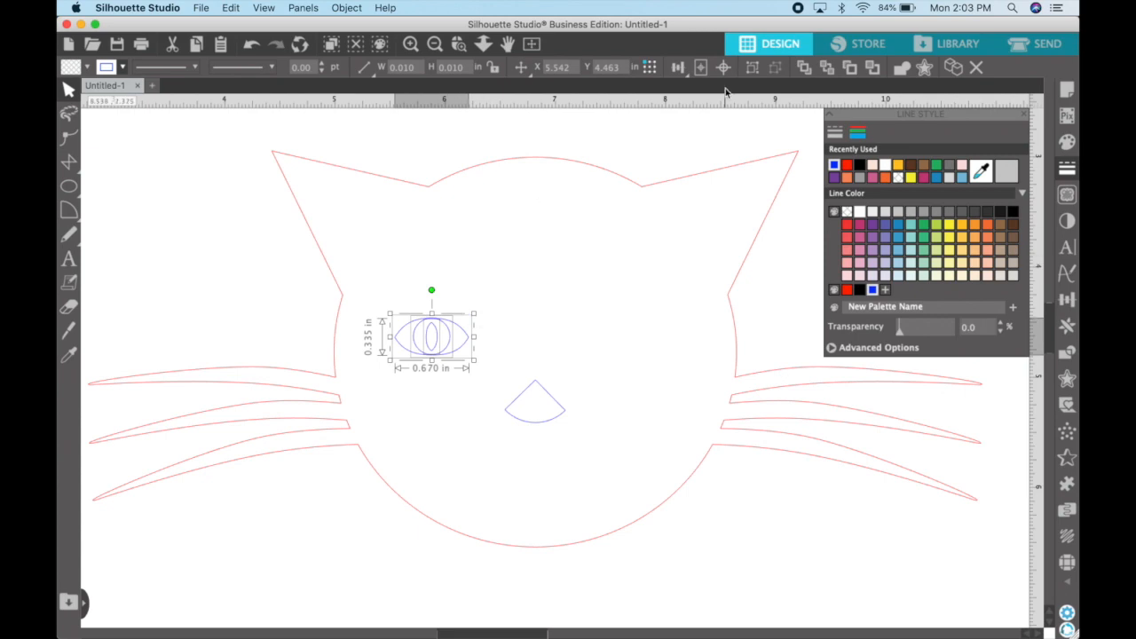
click(753, 68)
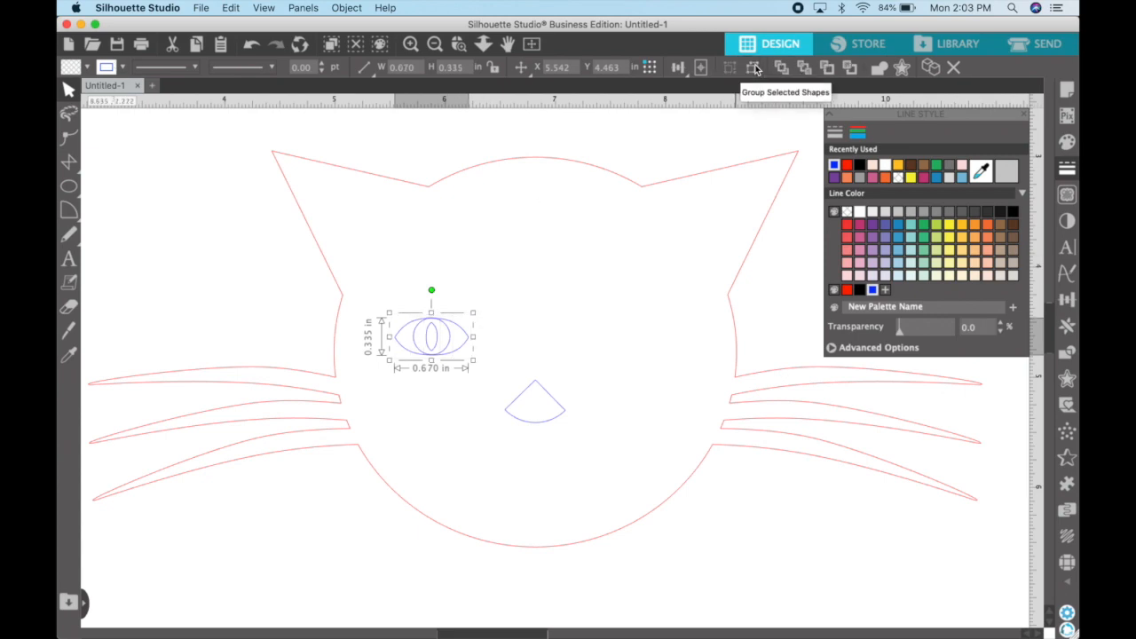
- Duplicate the grouped eye and place the copy level with it on the right half of the cat's face
key(super+d)
drag(479, 338, 672, 359)
click(502, 274)
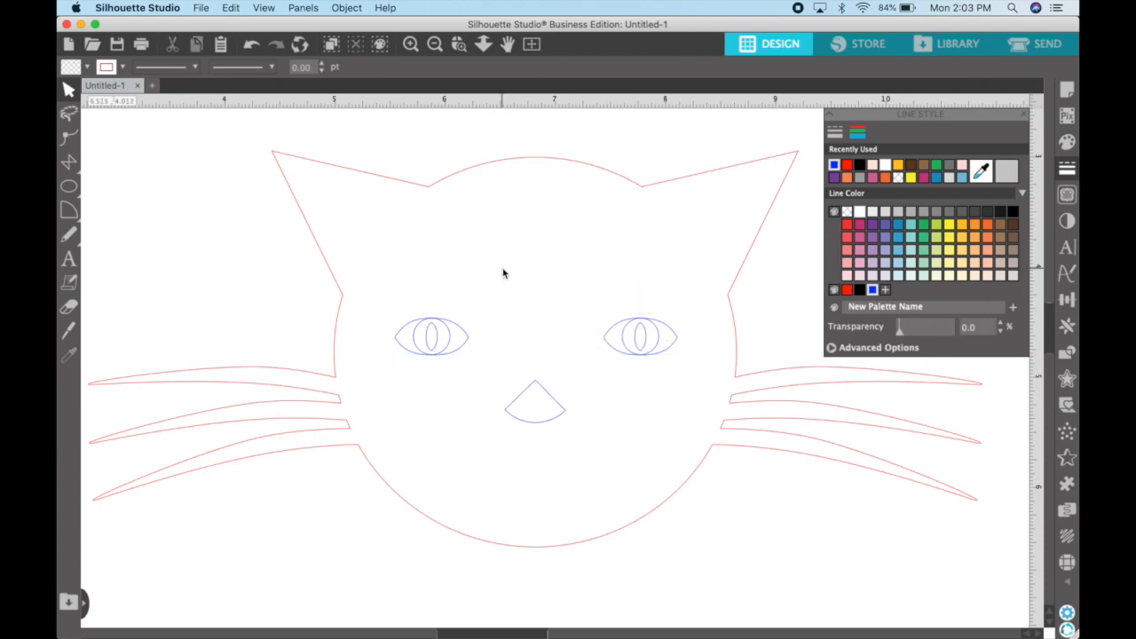
- Group the two eyes and align the pair to the horizontal center of the cat's head outline
drag(366, 295, 698, 358)
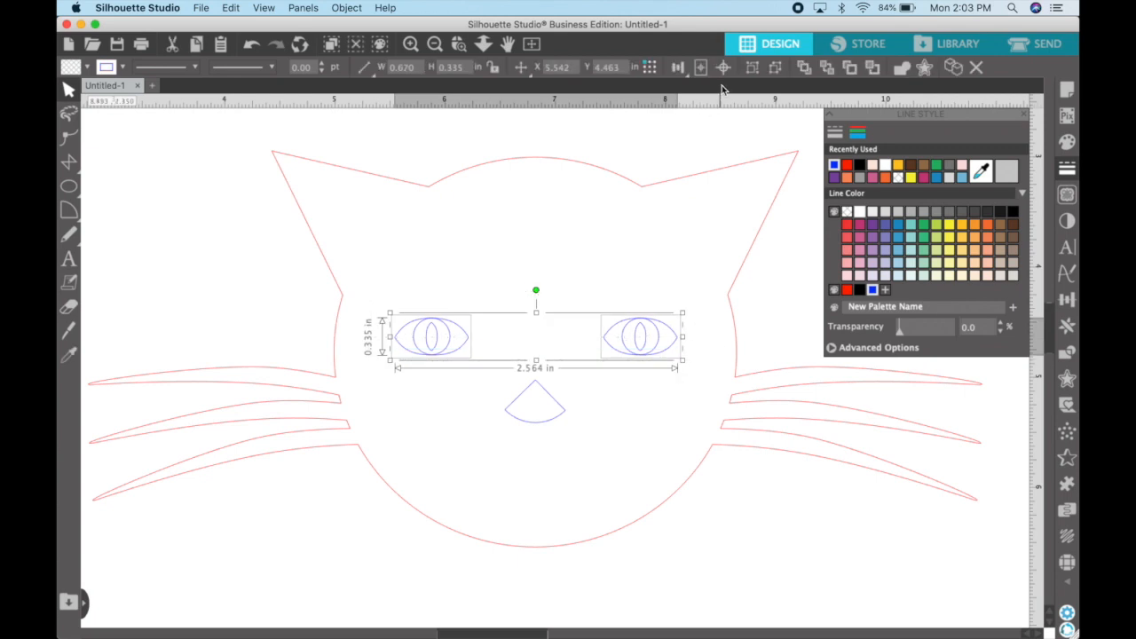
click(751, 69)
click(679, 69)
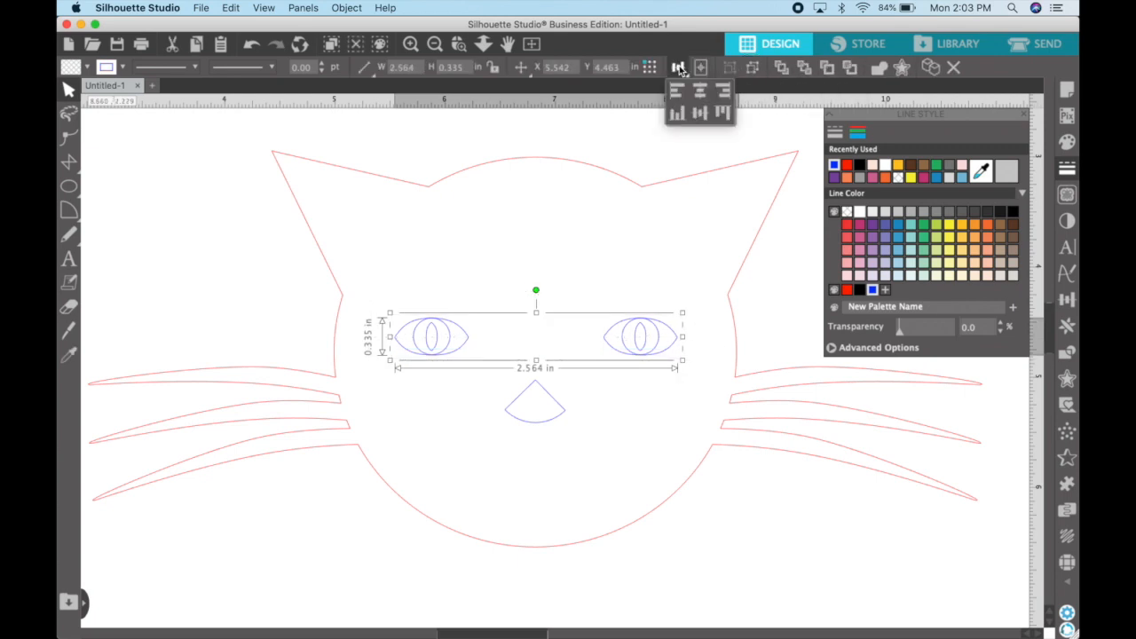
click(601, 171)
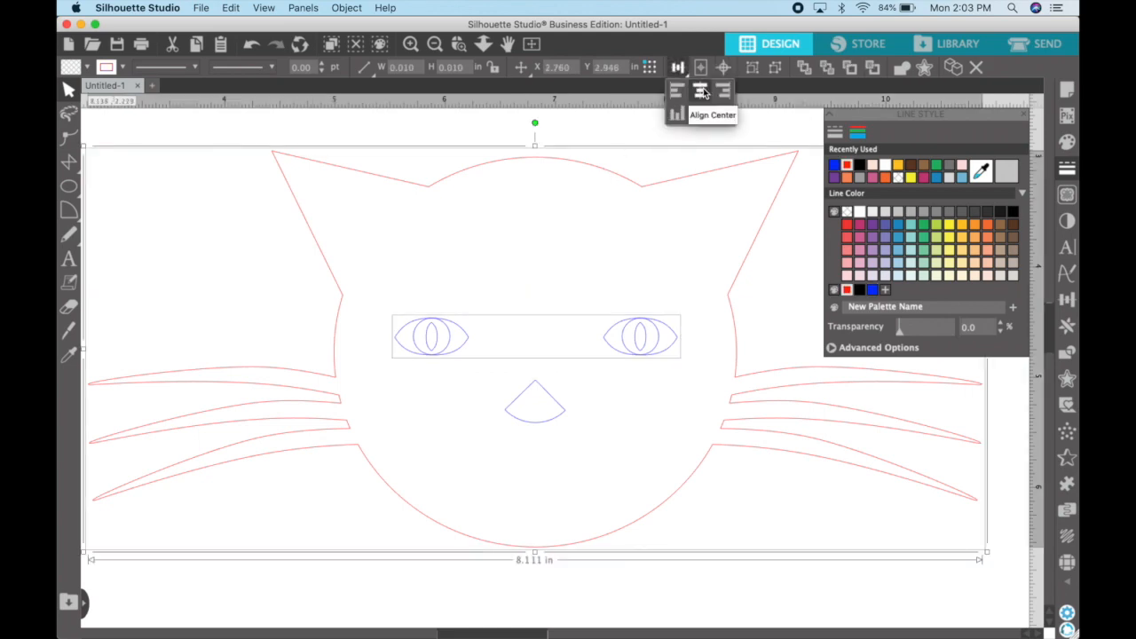
click(701, 91)
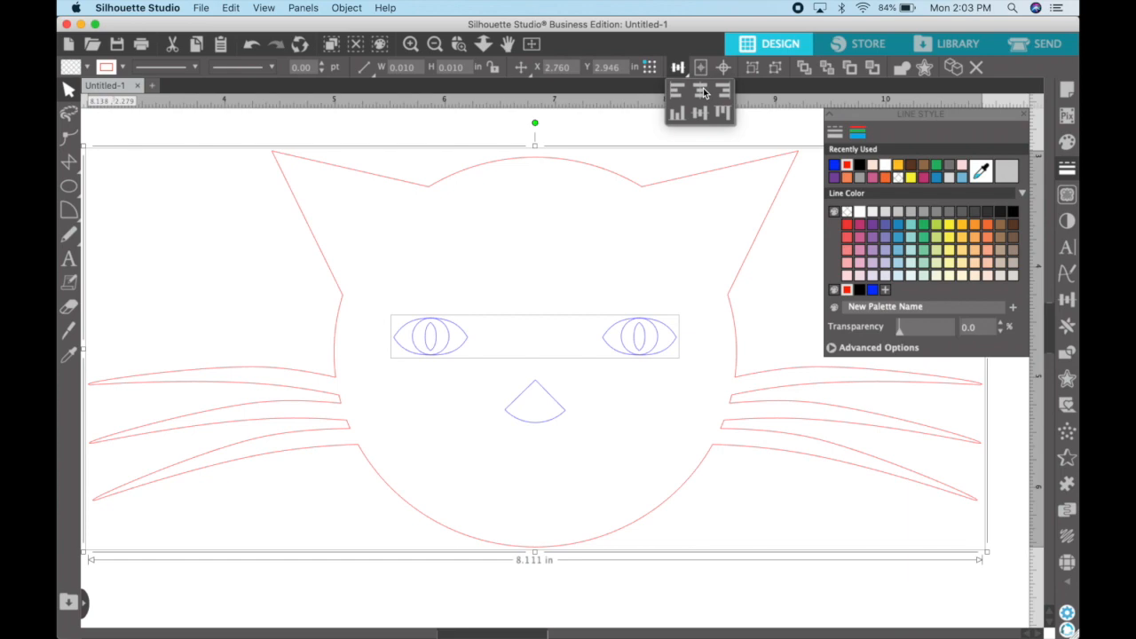
click(554, 275)
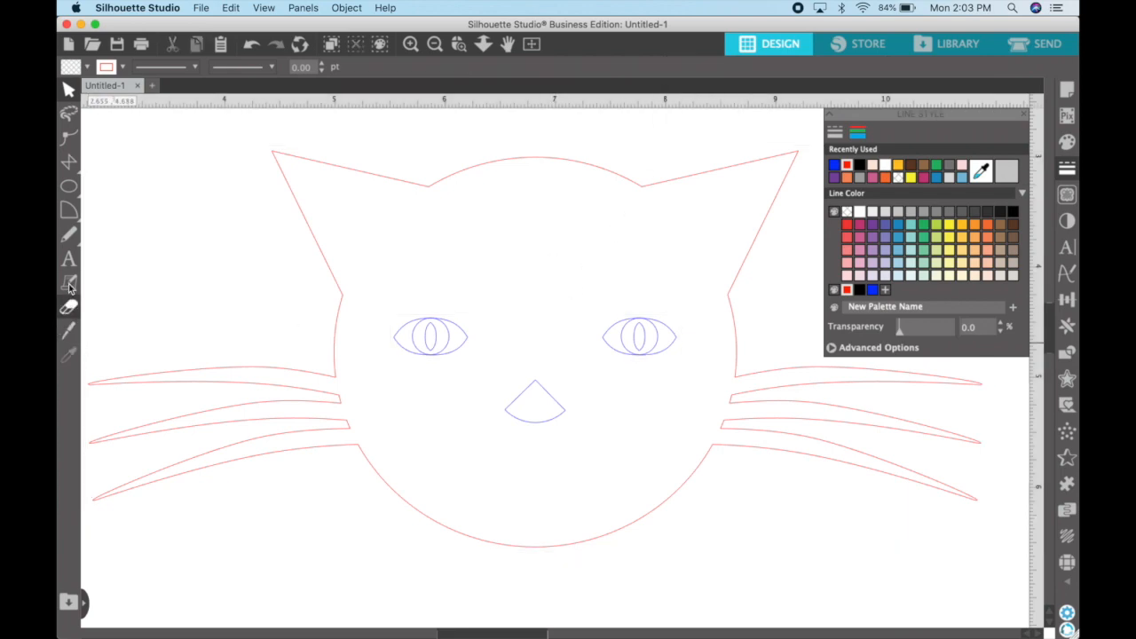
- Draw the mouth below the nose with two blue smooth freehand strokes, auto-close off, about 0.67 in and 0.61 in wide
mouse_move(77, 242)
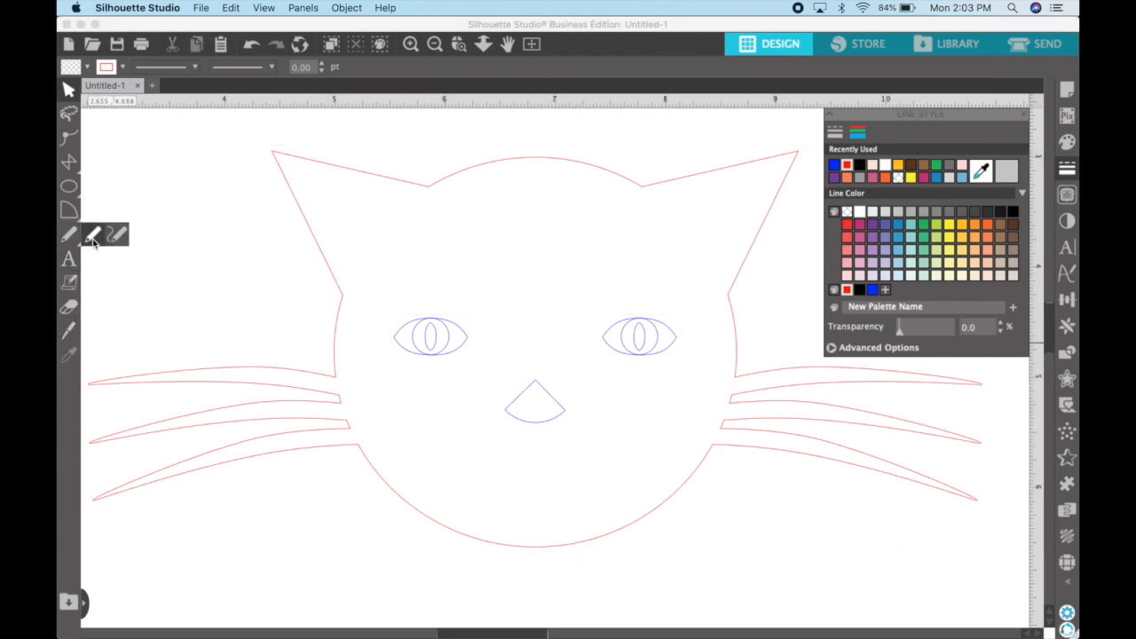
click(110, 238)
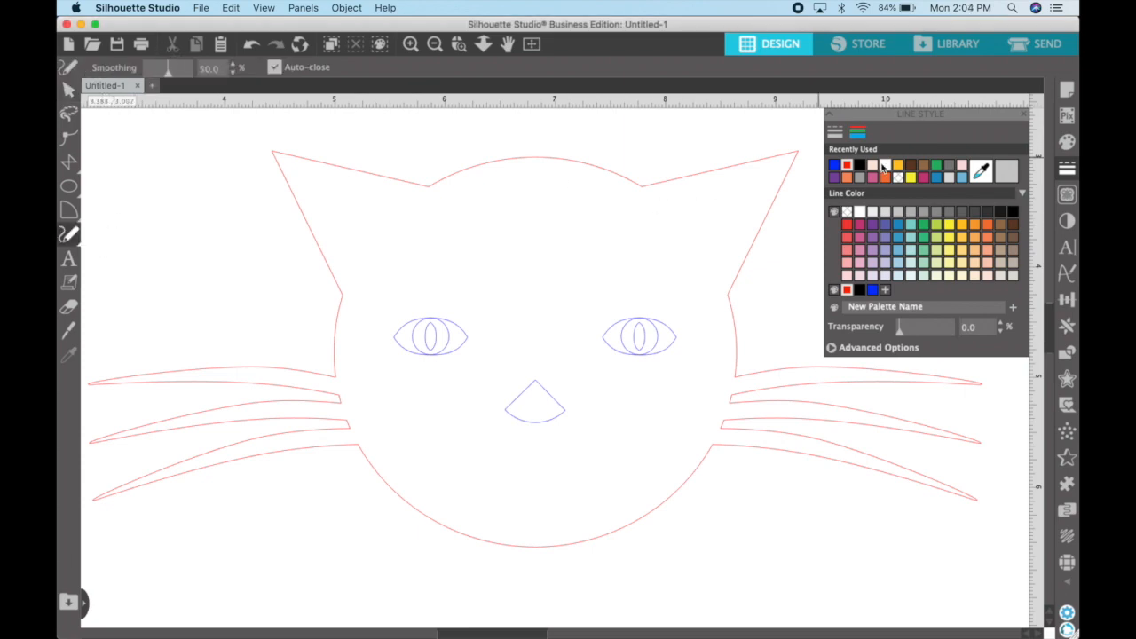
click(833, 165)
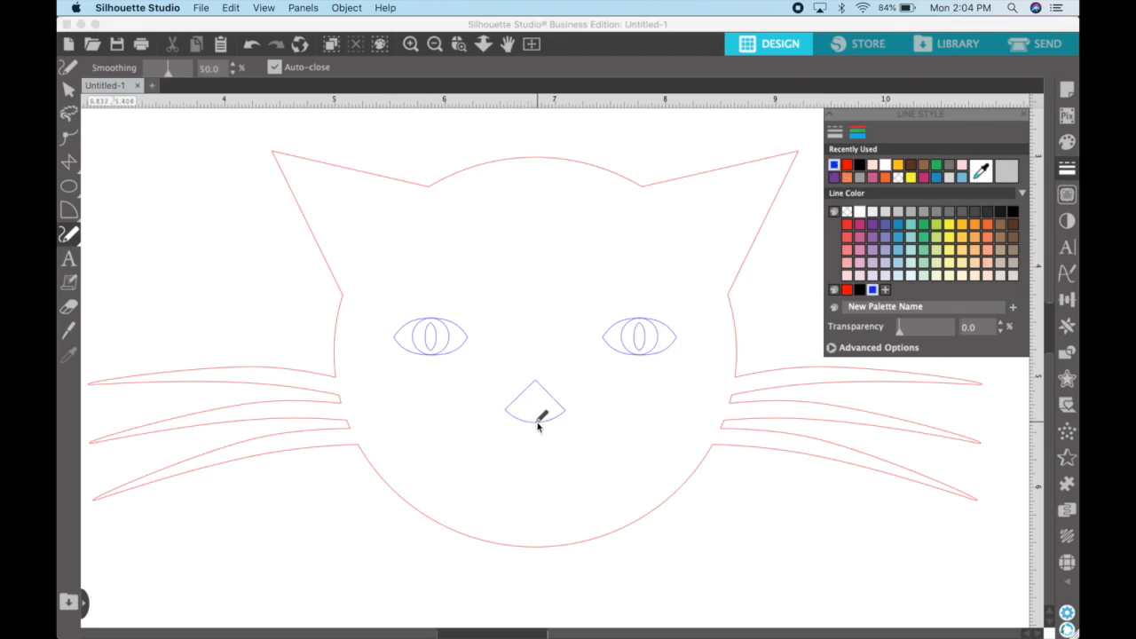
click(274, 68)
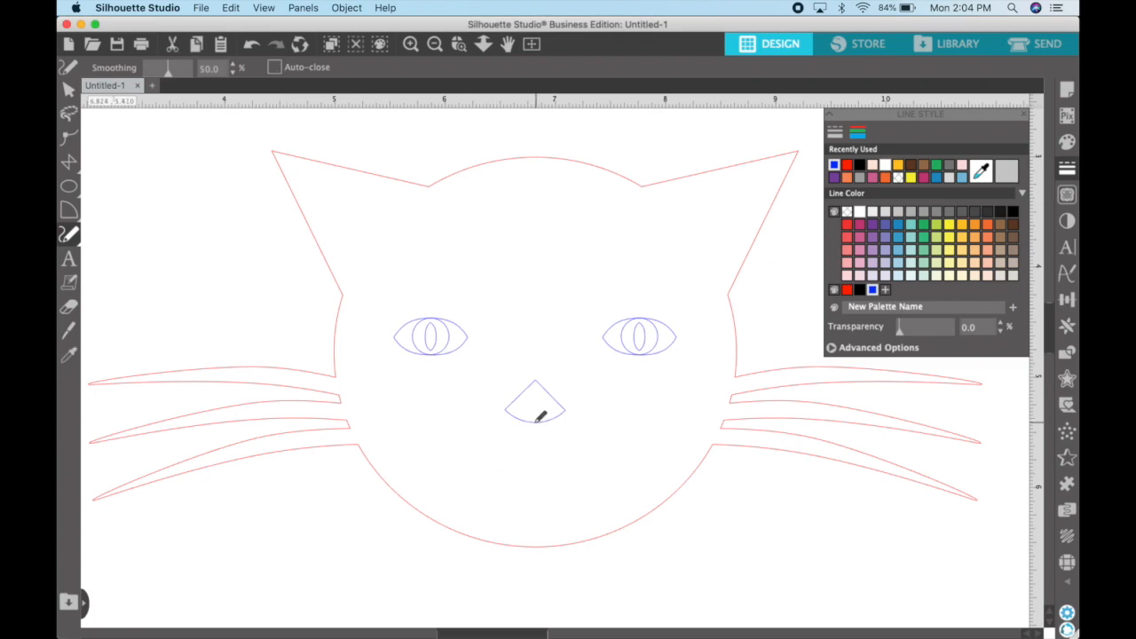
mouse_move(536, 421)
mouse_down()
mouse_move(532, 458)
mouse_move(481, 468)
mouse_move(461, 456)
mouse_up()
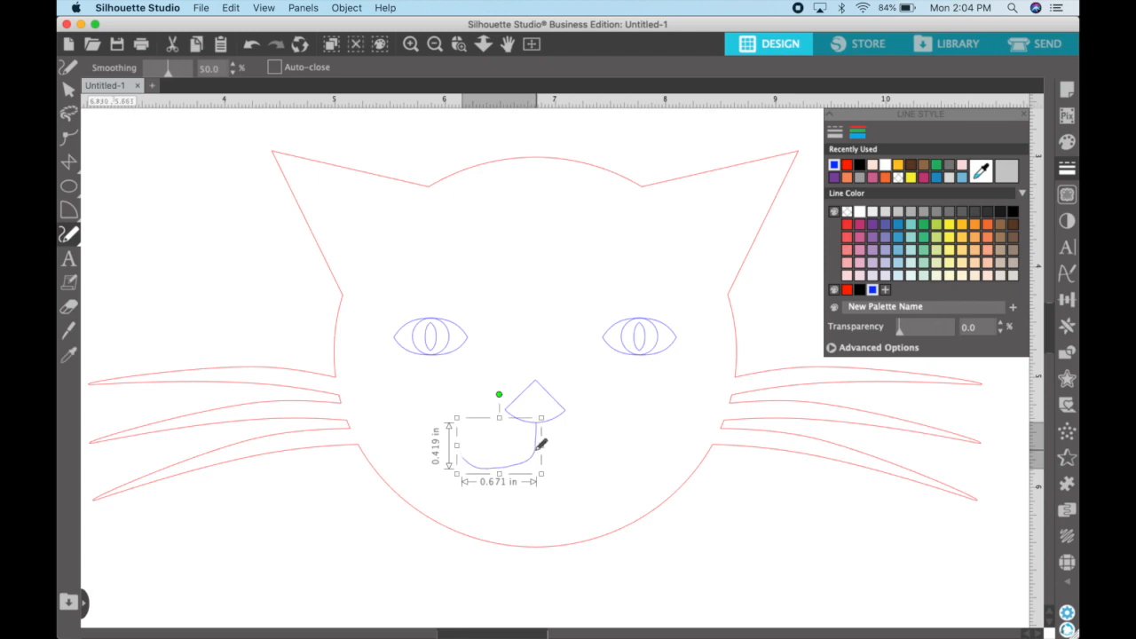
mouse_move(535, 451)
mouse_down()
mouse_move(572, 471)
mouse_move(604, 457)
mouse_up()
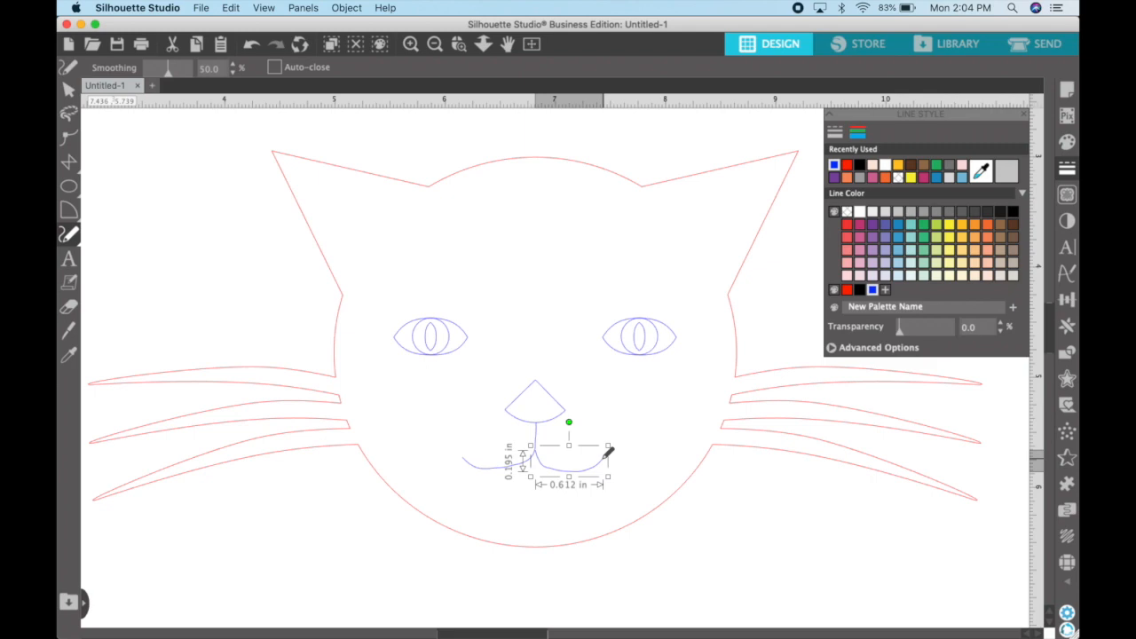
- Simplify both mouth strokes into smooth curves with fewer edit points
click(69, 89)
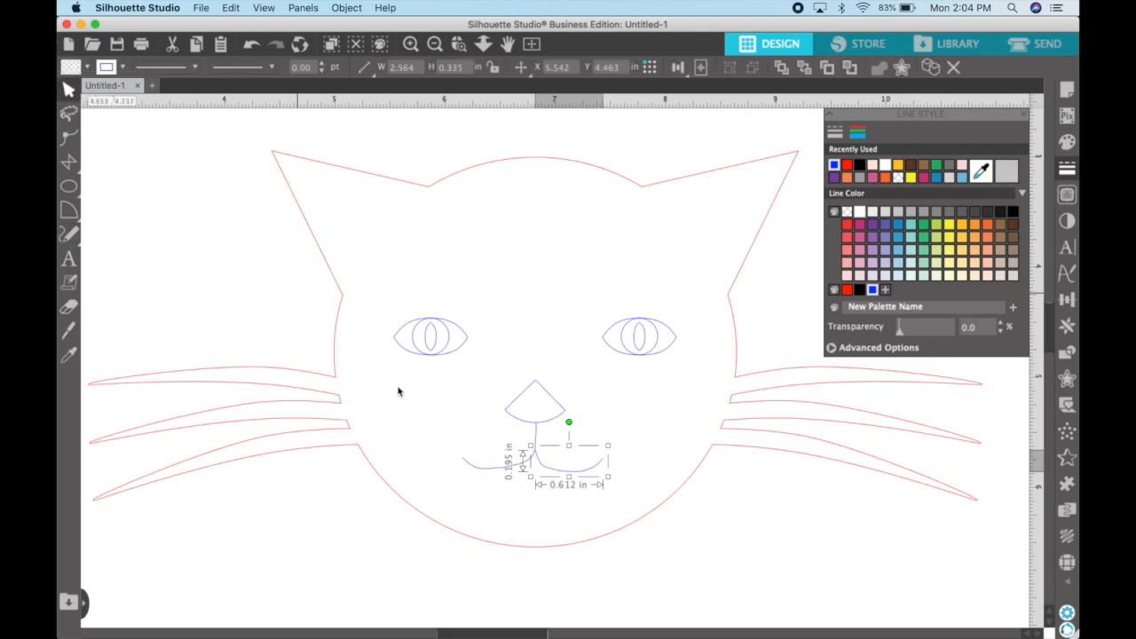
shift+click(489, 465)
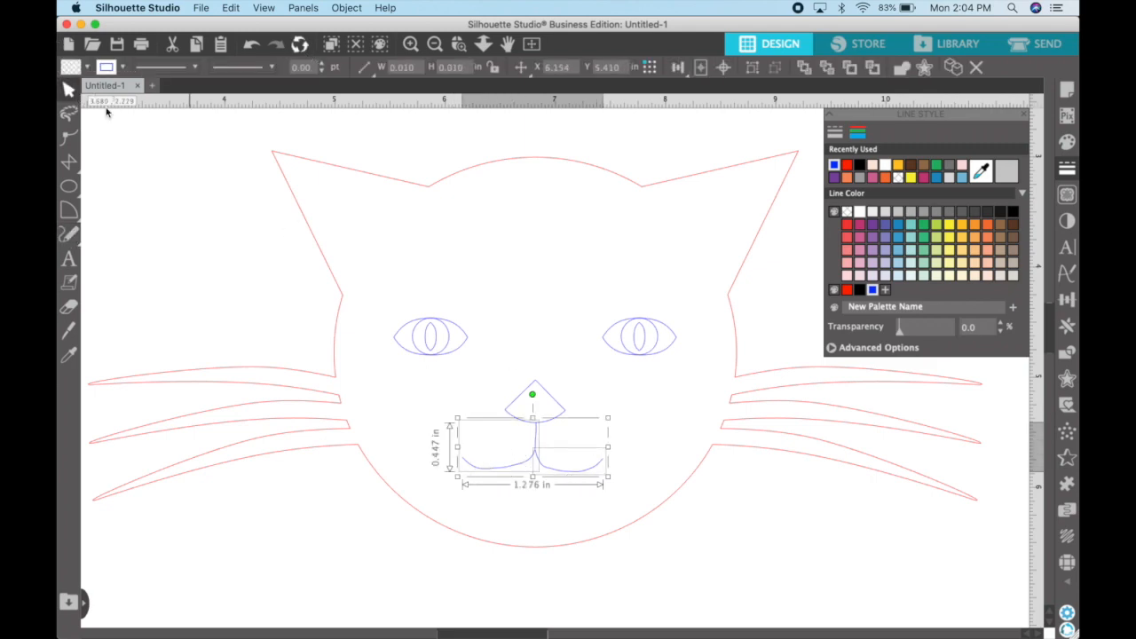
click(69, 138)
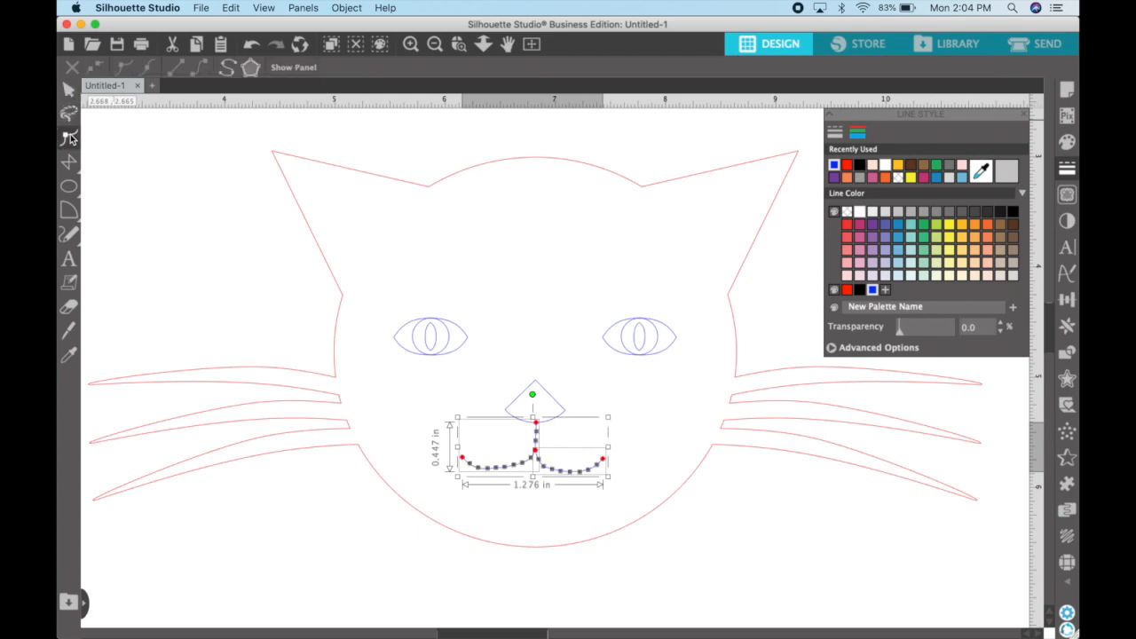
click(227, 68)
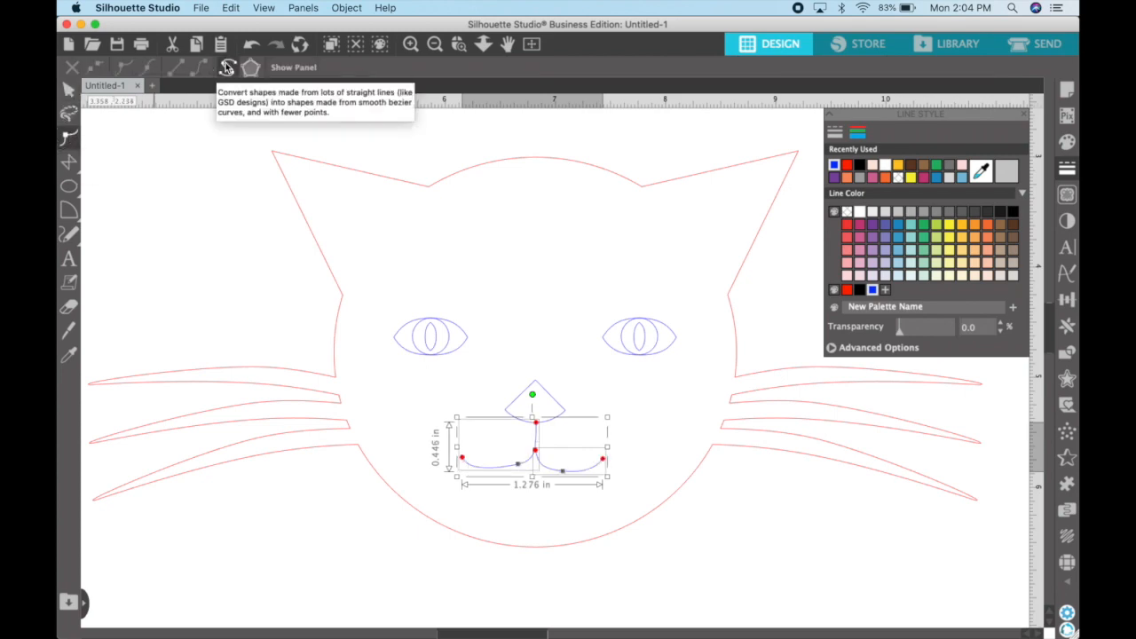
- Adjust the edit points of the mouth curves to round them evenly on both sides of the center line
click(514, 472)
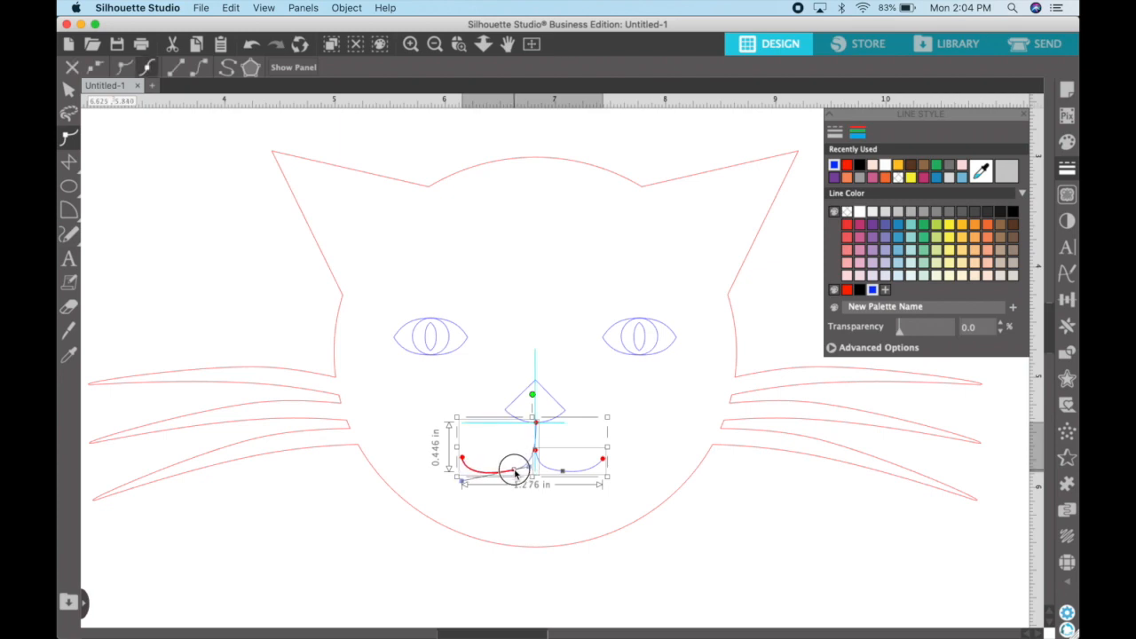
drag(514, 470, 532, 474)
click(522, 513)
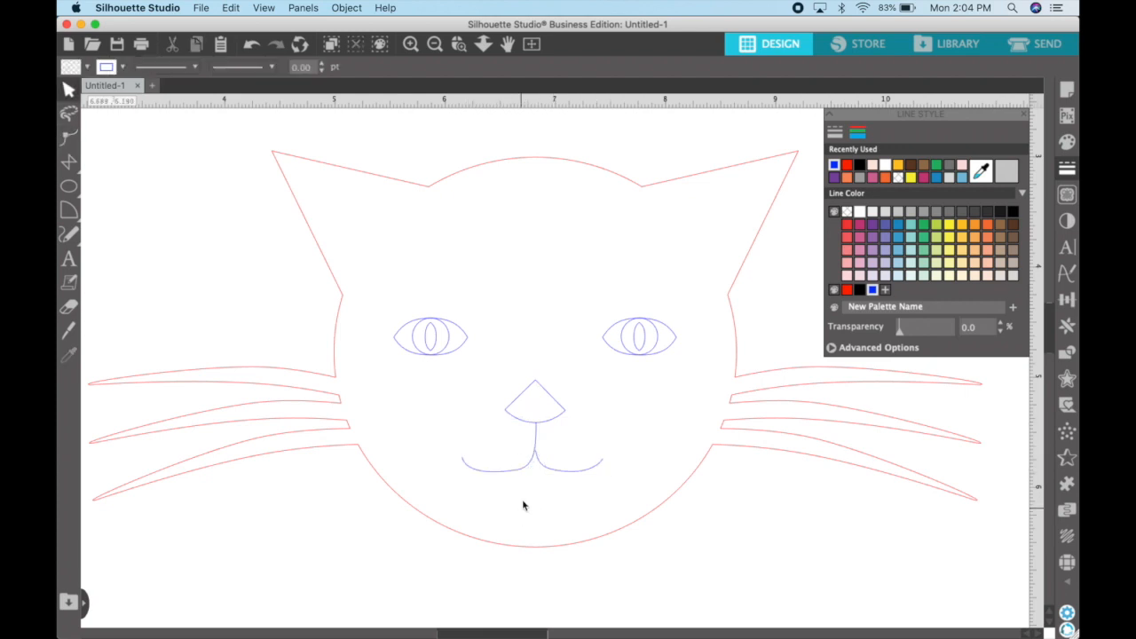
click(558, 470)
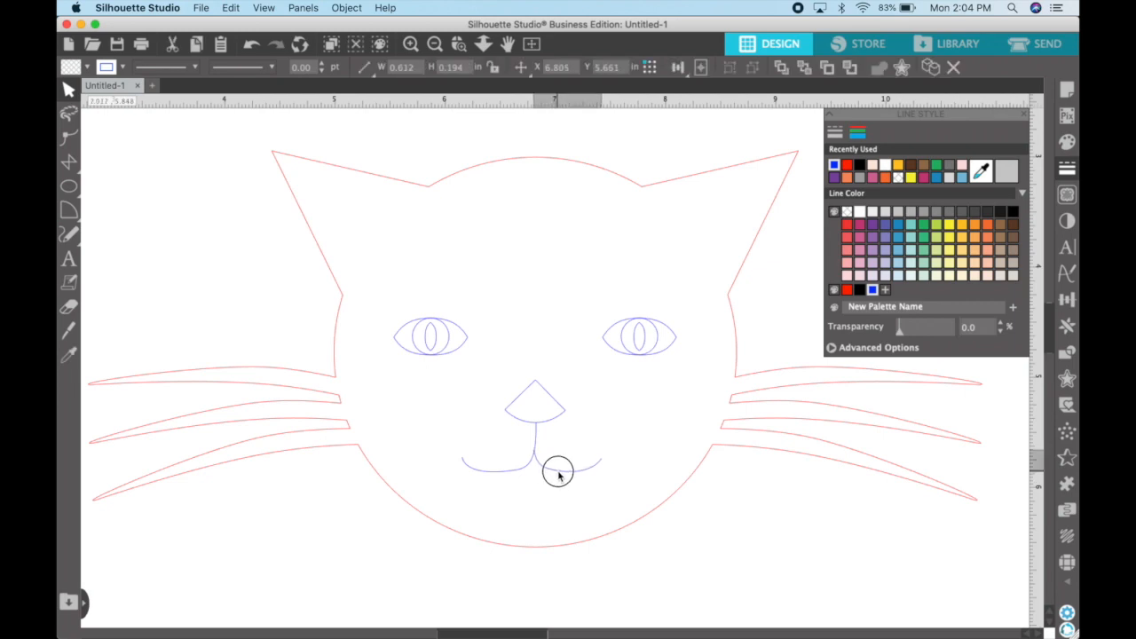
click(563, 506)
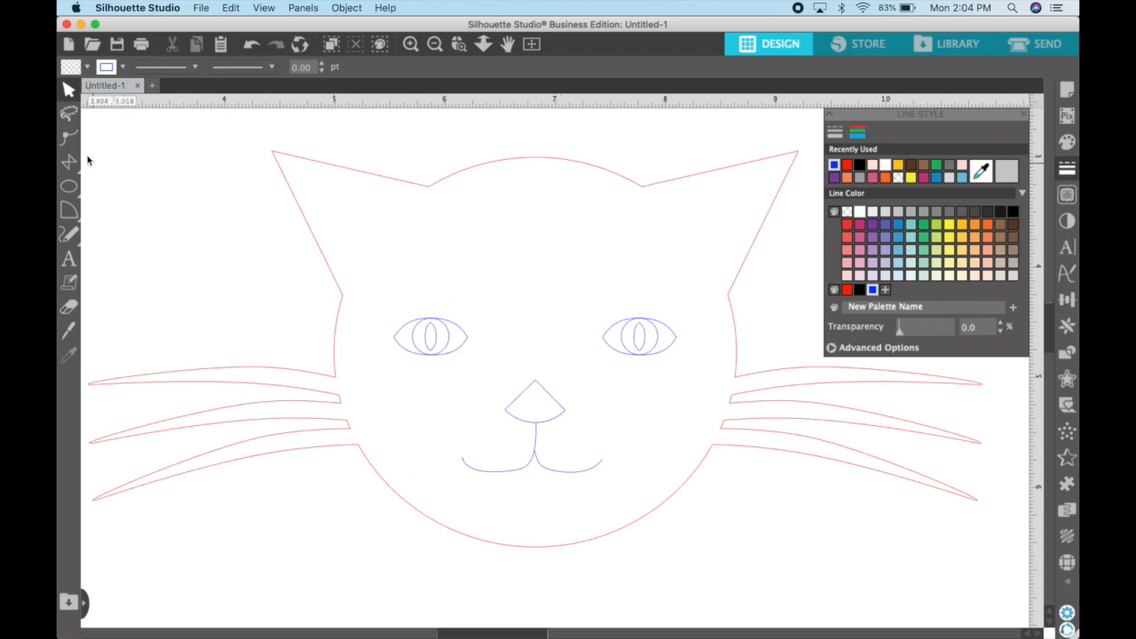
- Group the eyes, nose and mouth into one set of facial features
click(67, 89)
drag(415, 269, 679, 487)
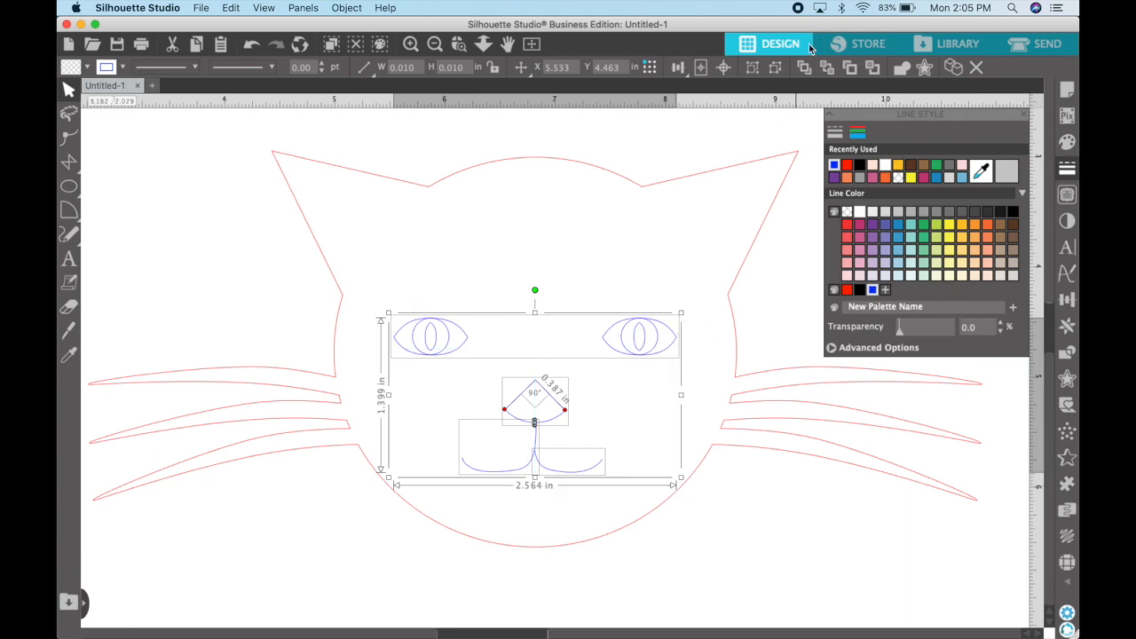
click(753, 67)
click(700, 554)
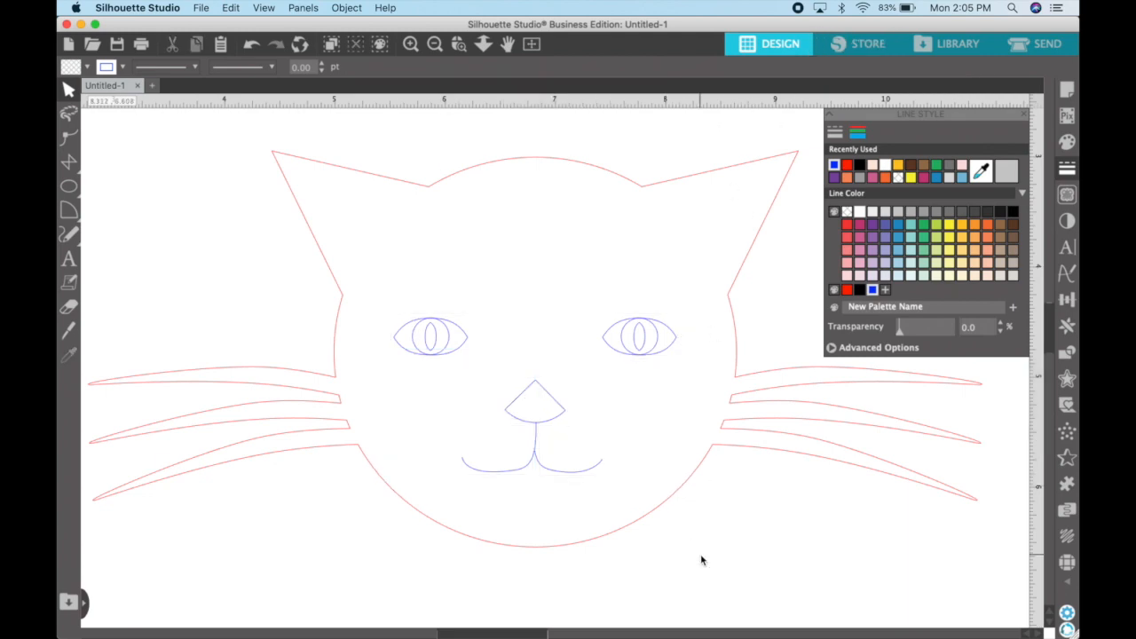
- Move the whole cat design about 2.3 in to the right, near the middle of the page
click(435, 43)
click(435, 43)
click(435, 43)
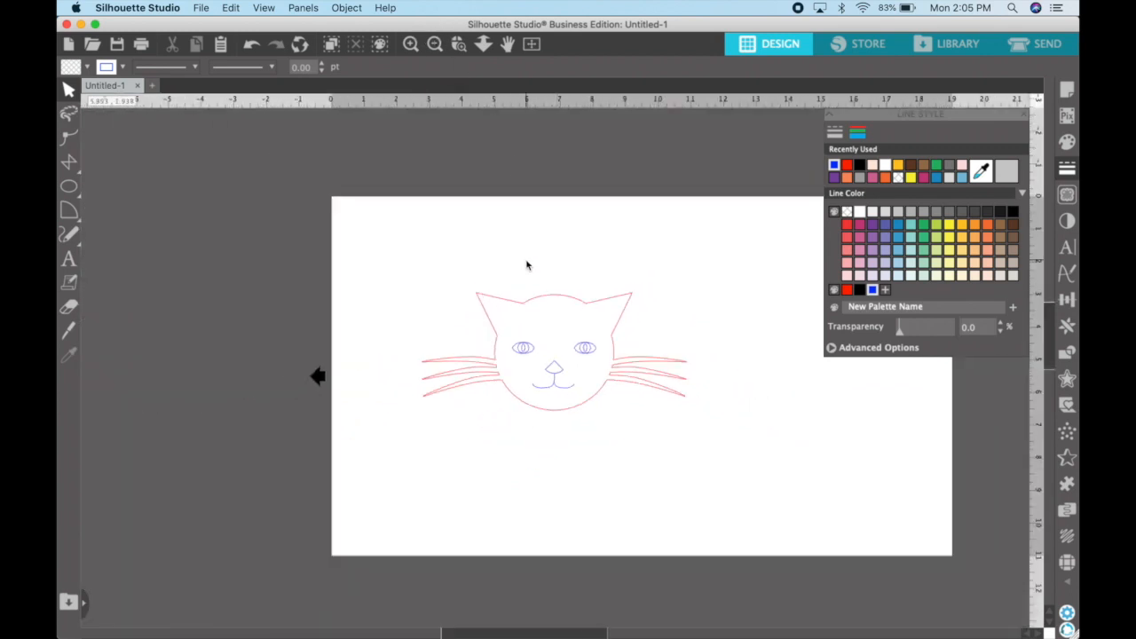
drag(730, 484, 424, 276)
drag(488, 300, 559, 303)
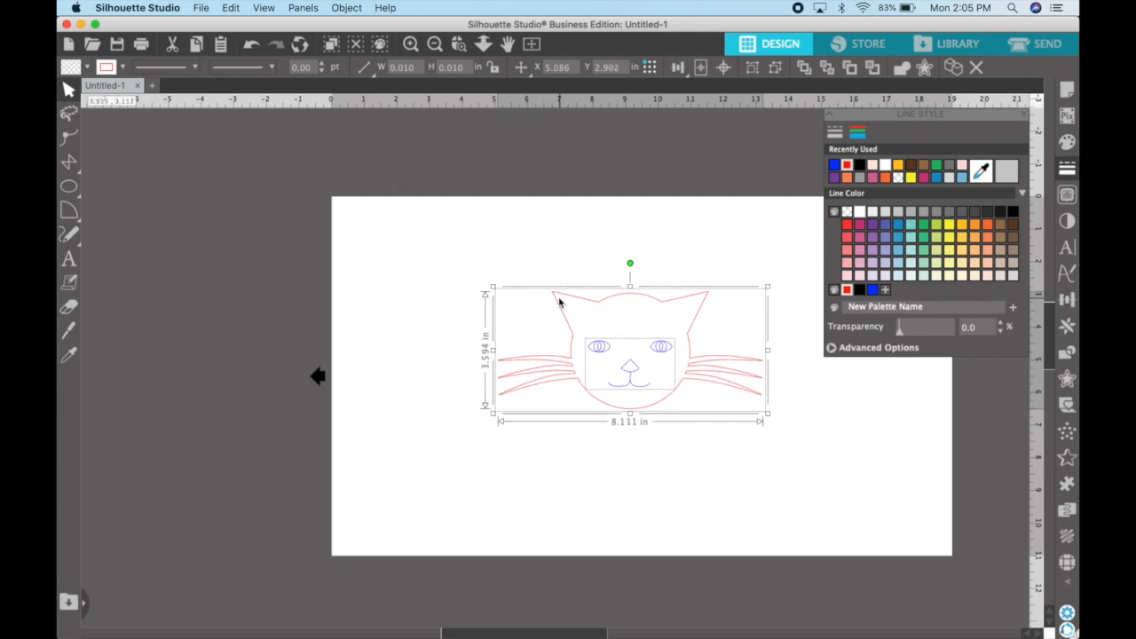
click(475, 483)
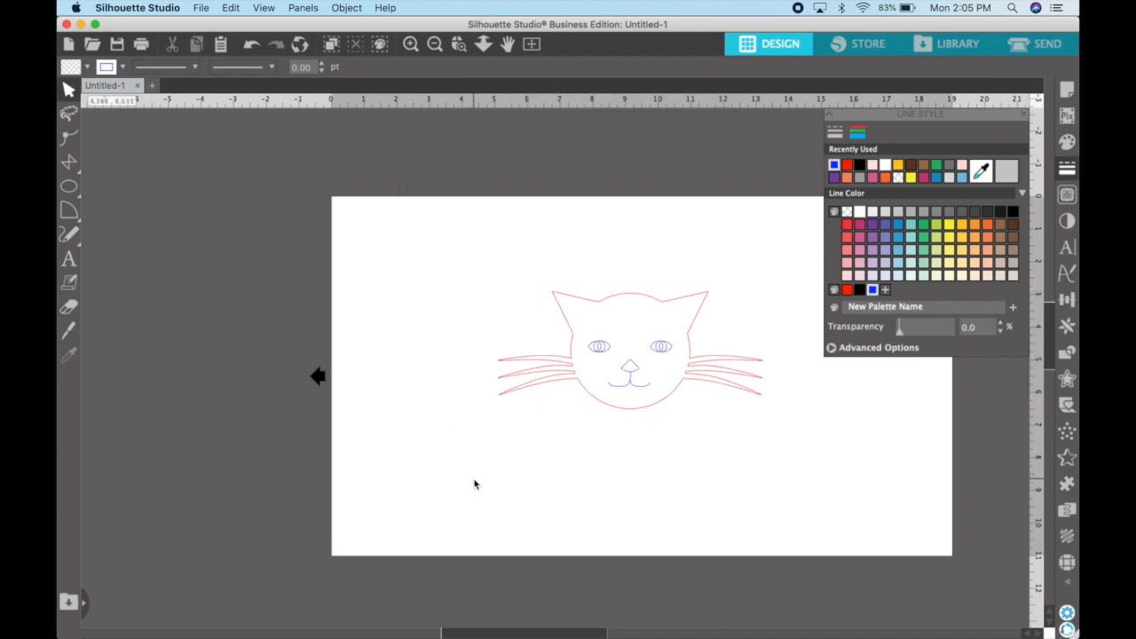
- Start a text object above the cat's head in the Michalina font at 144 pt
scroll(475, 483, right, 3)
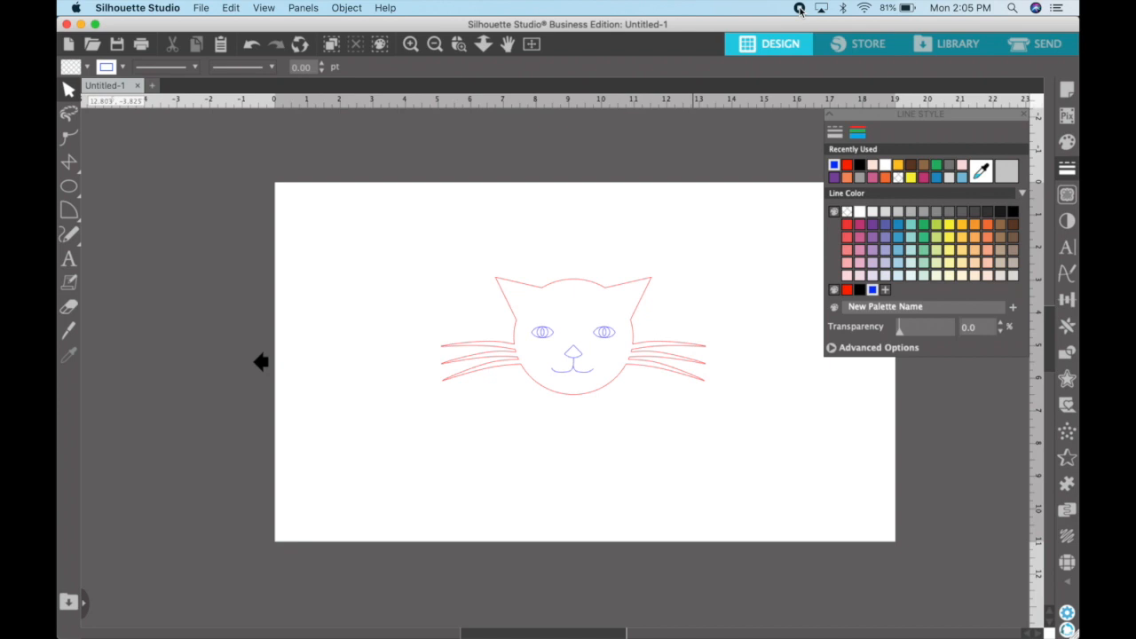
click(68, 265)
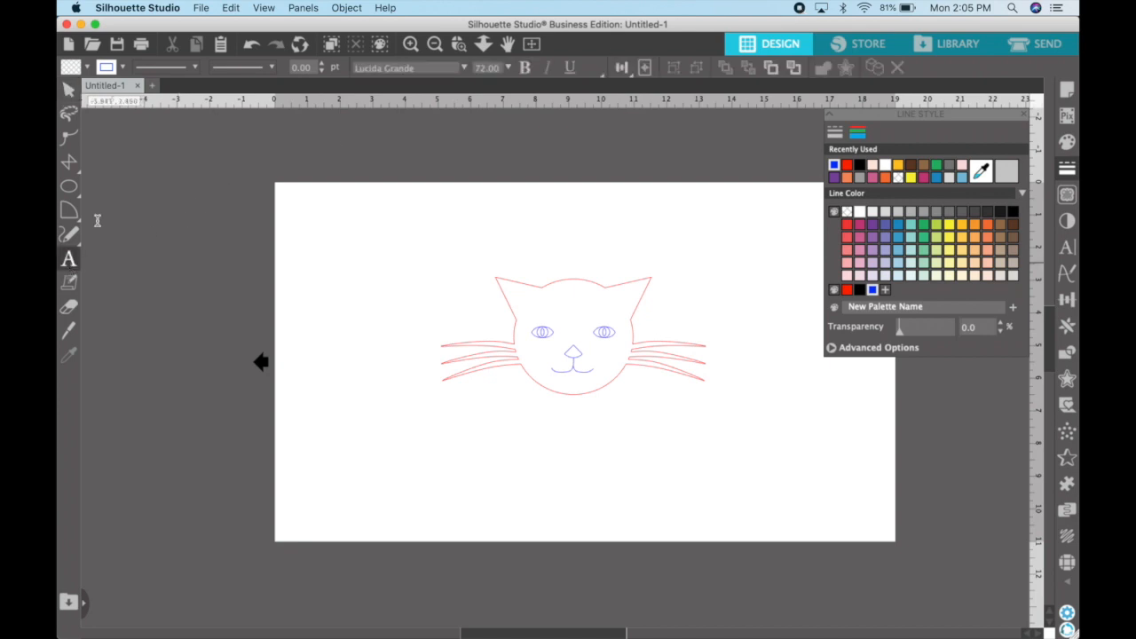
click(467, 234)
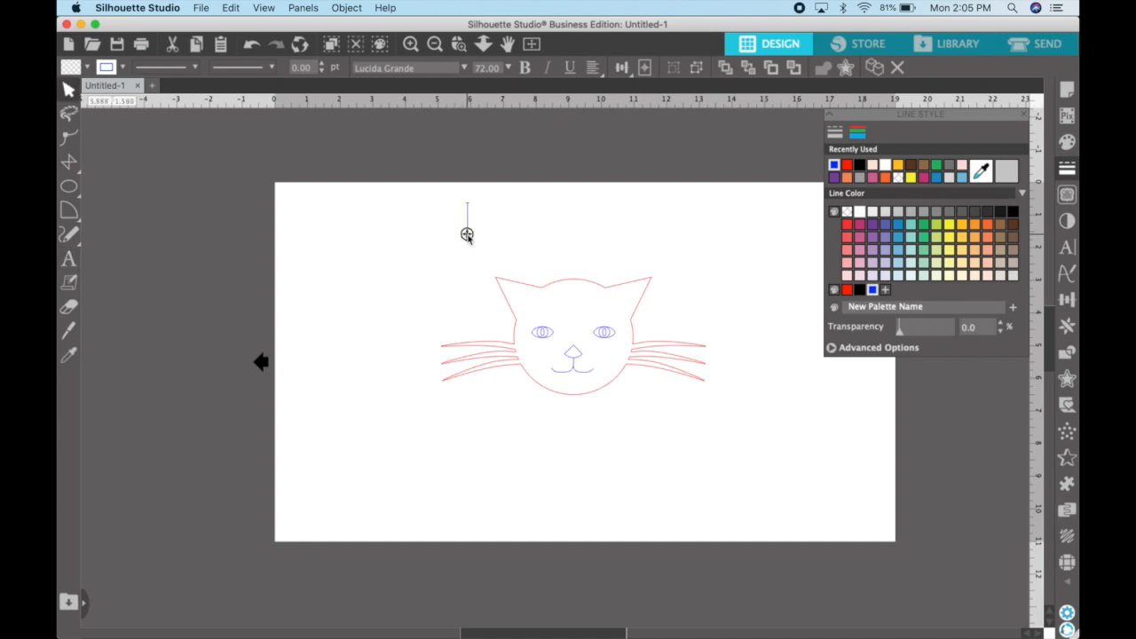
click(1068, 246)
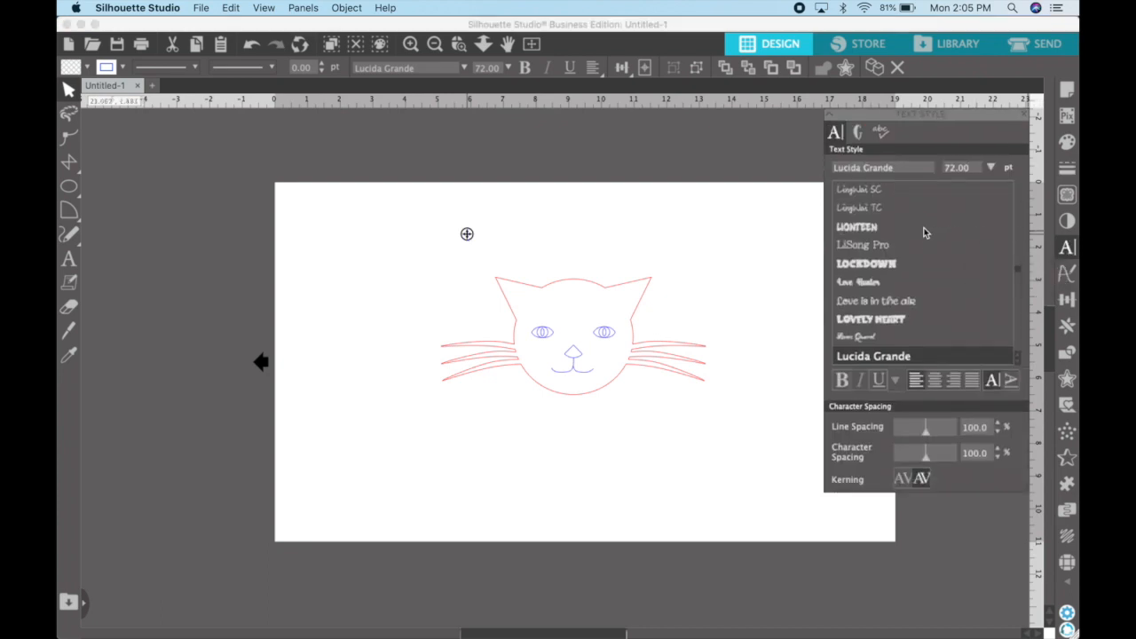
scroll(913, 239, down, 3)
scroll(914, 241, down, 10)
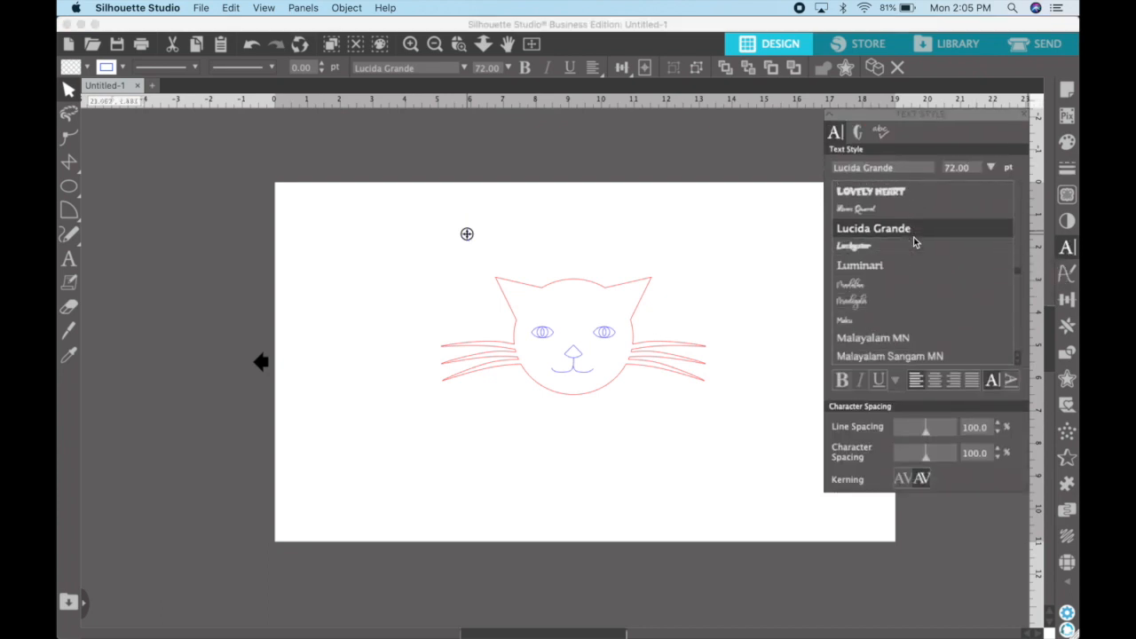
scroll(913, 237, down, 3)
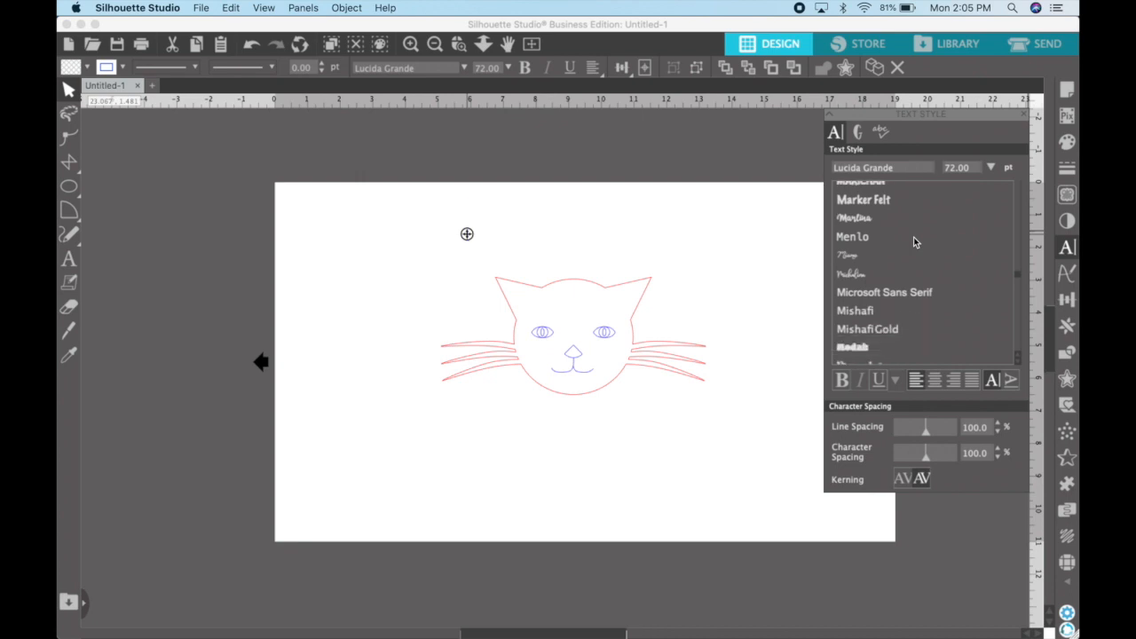
click(845, 276)
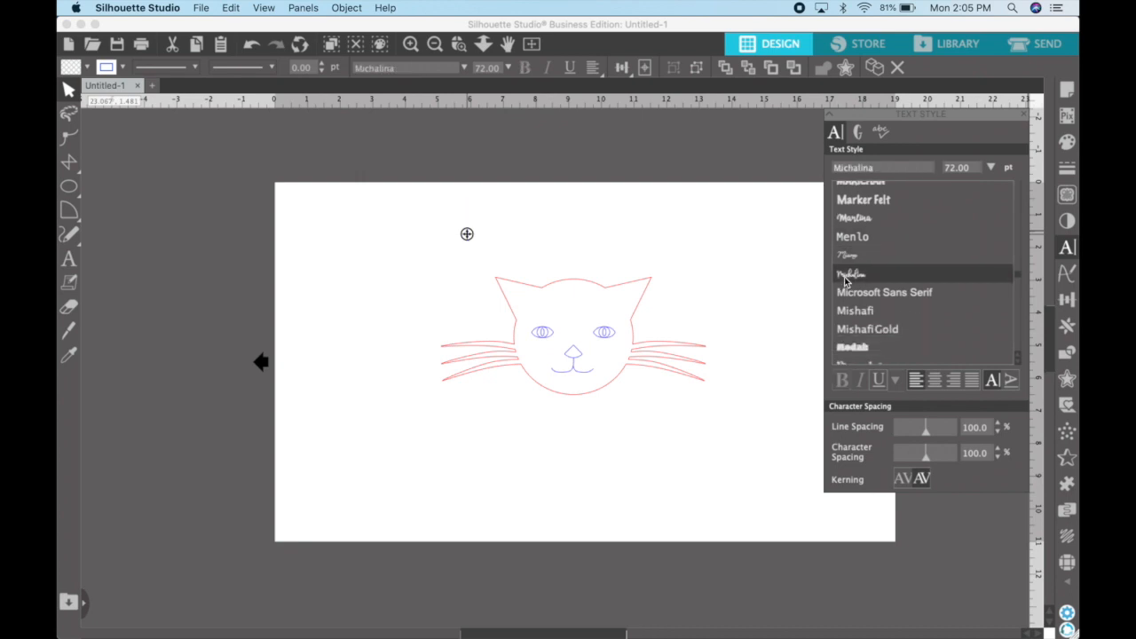
click(990, 166)
drag(991, 206, 994, 256)
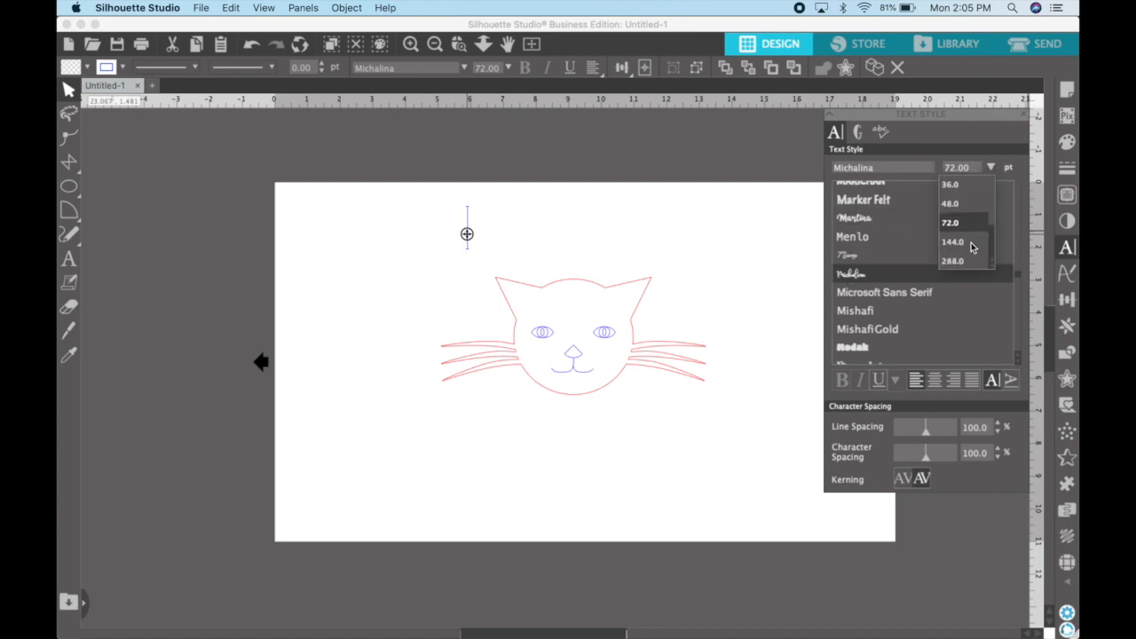
click(977, 244)
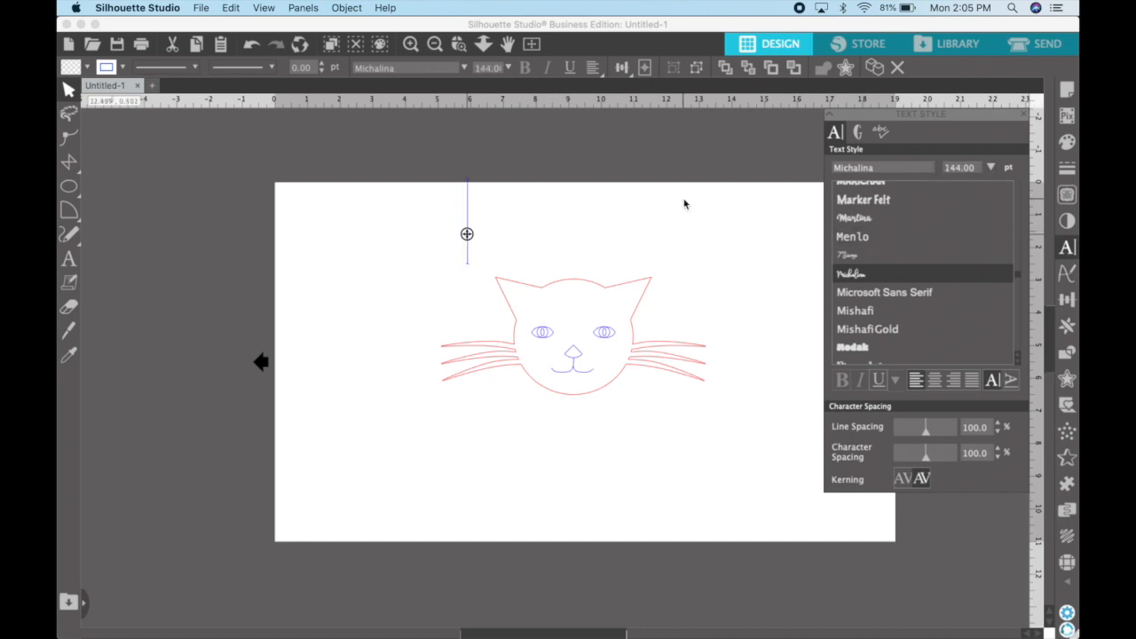
- Enter the text "Meow" and move it about 1.5 in to the right so it sits centered above the cat's head
text(Me)
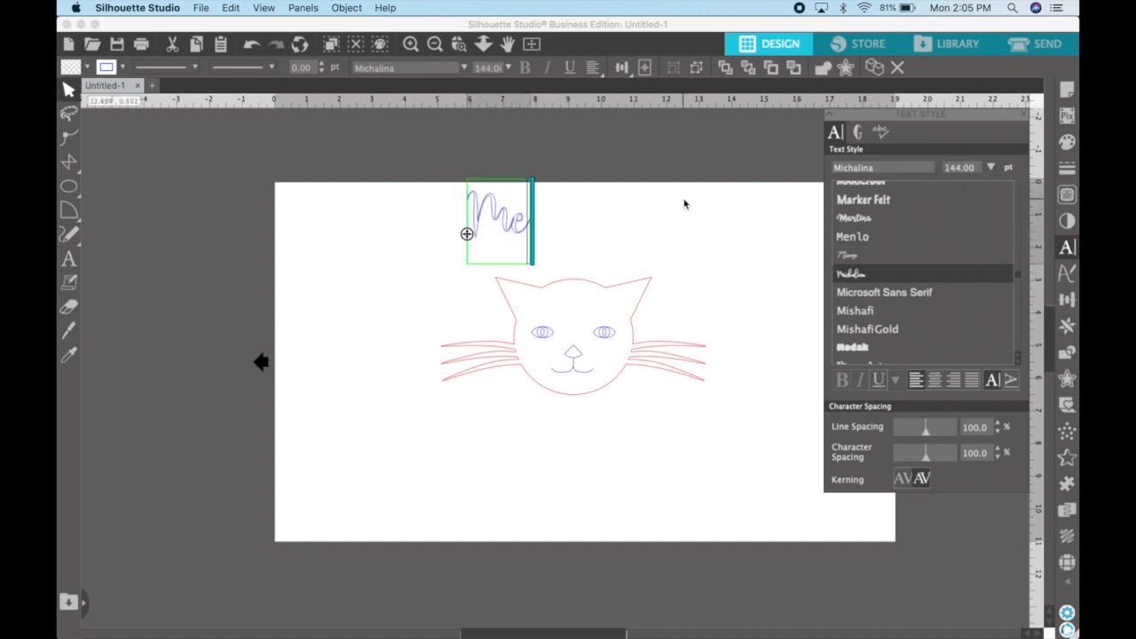
text(ow)
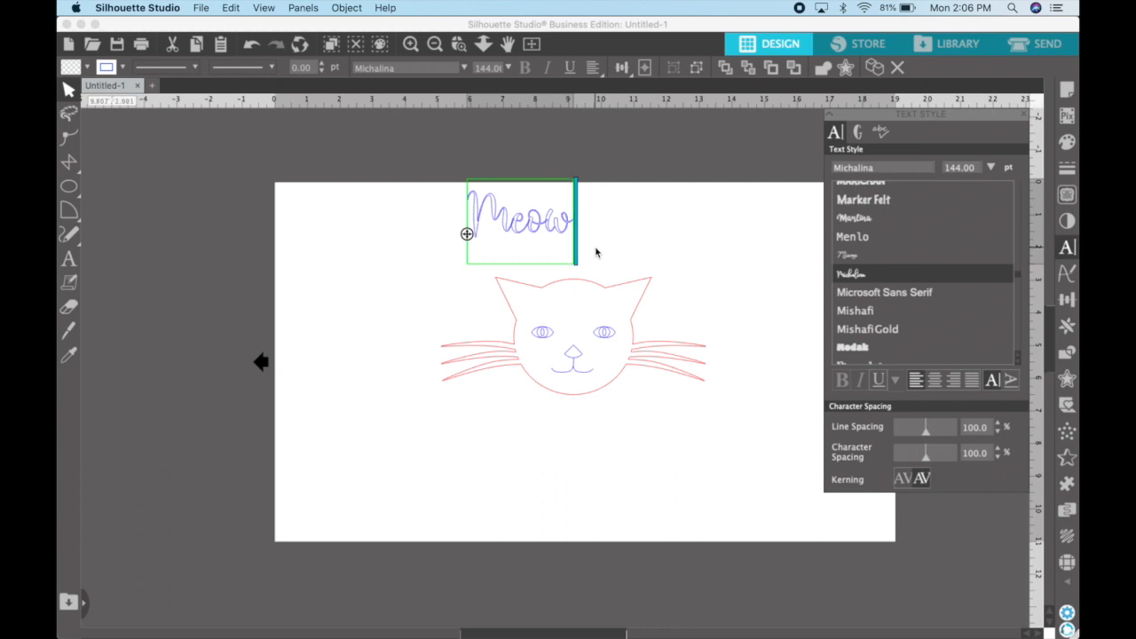
drag(466, 235, 515, 250)
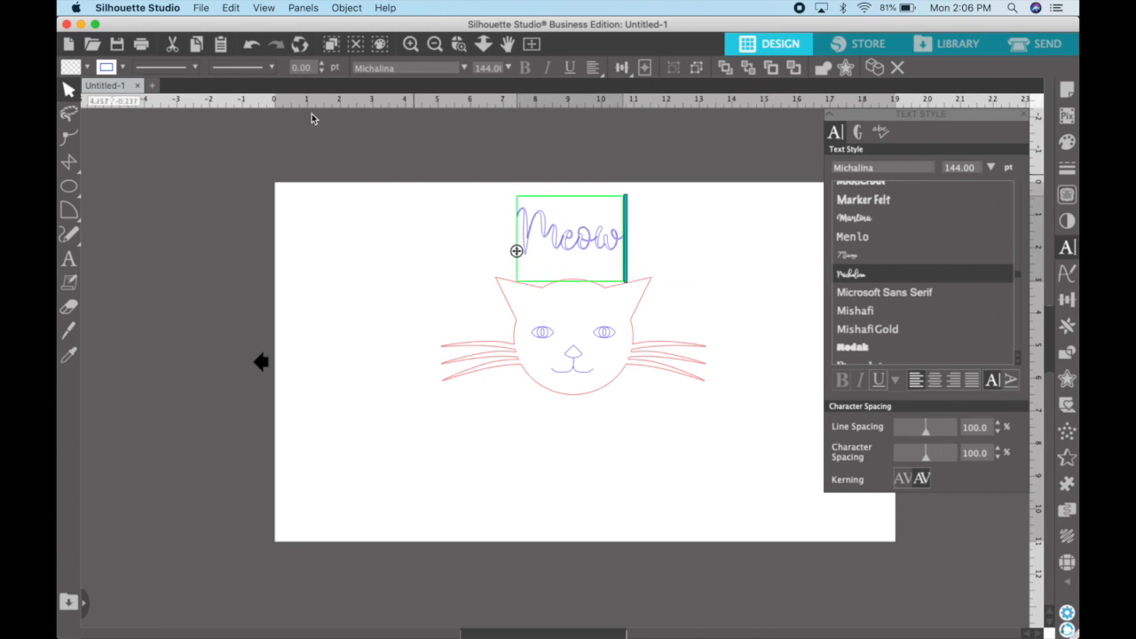
- Try to give the Meow text a black line color and a black fill without selecting its letters
click(123, 69)
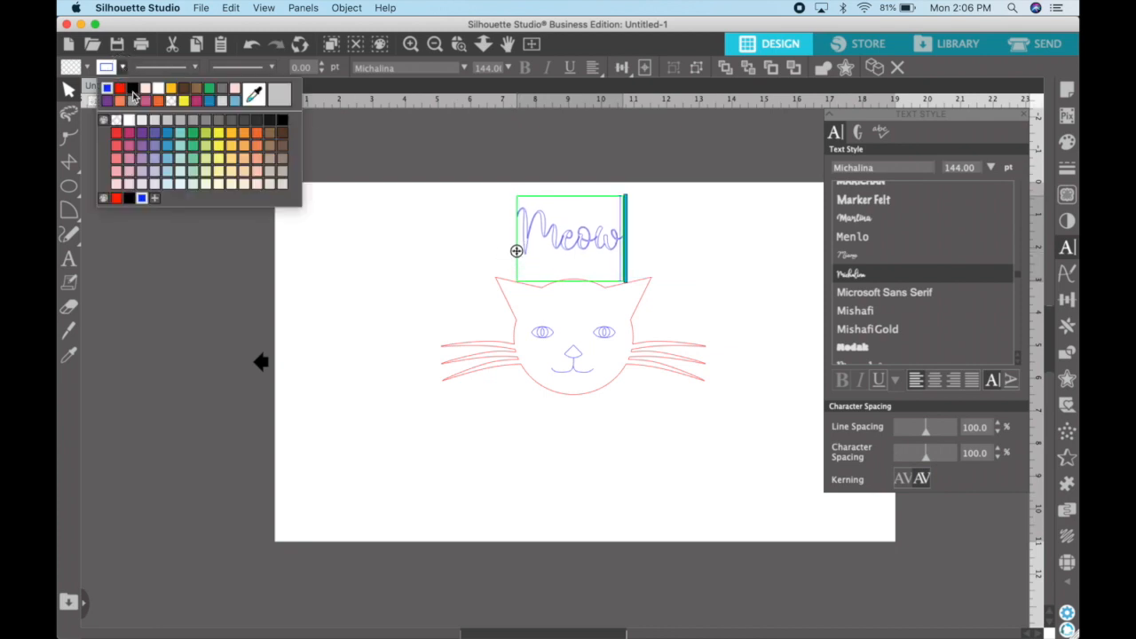
click(133, 92)
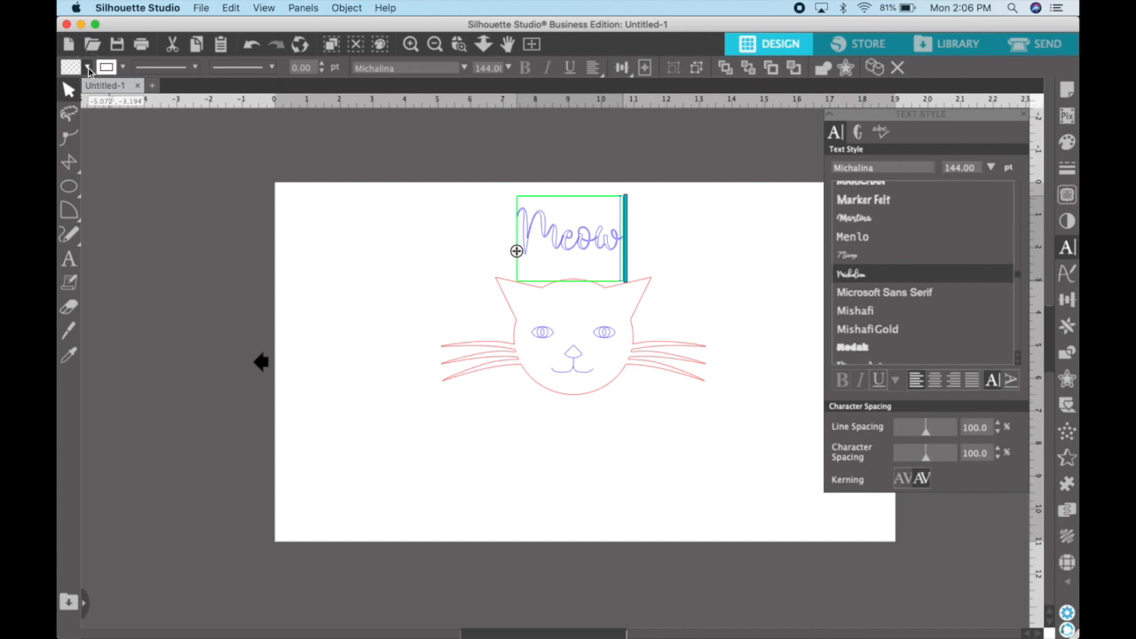
click(88, 70)
click(71, 89)
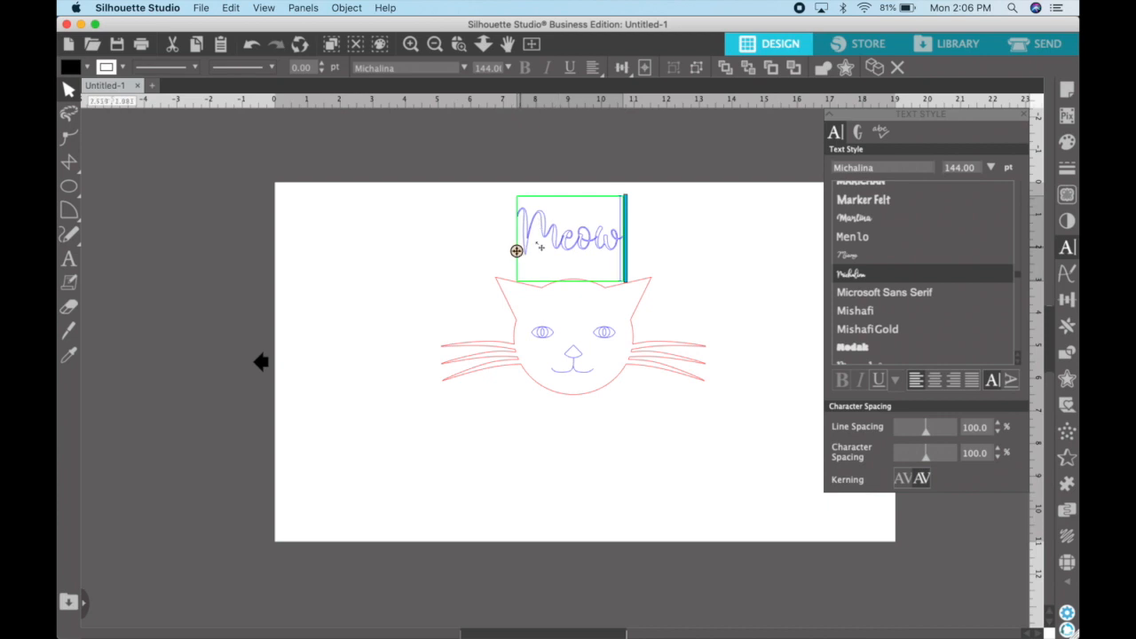
- Select all letters of the Meow text and set their line color to black
key(super+a)
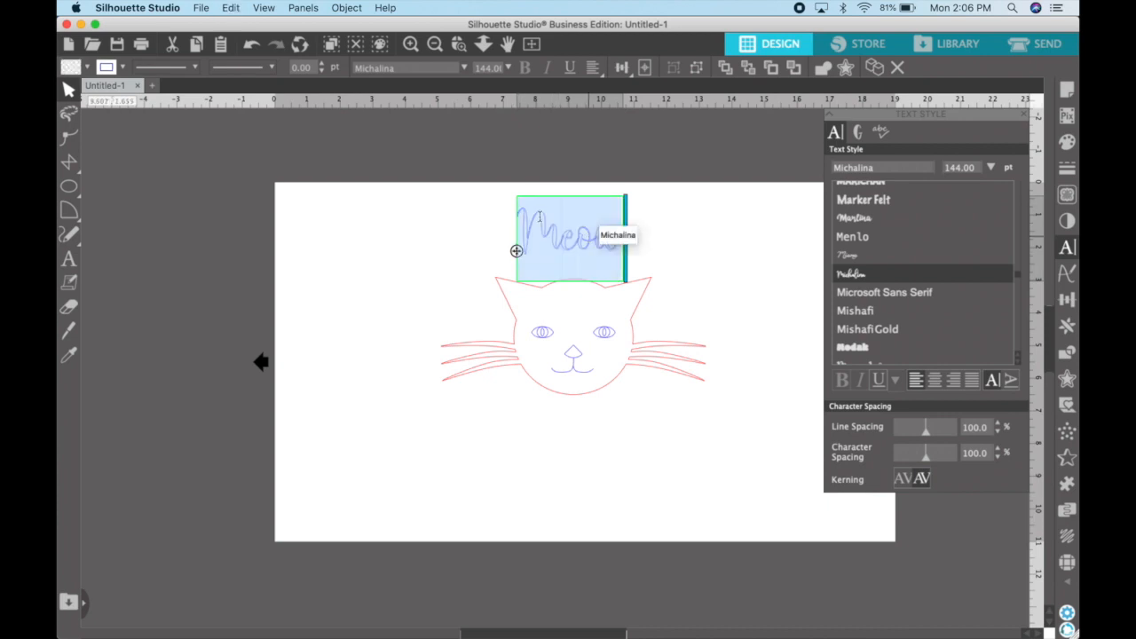
click(123, 69)
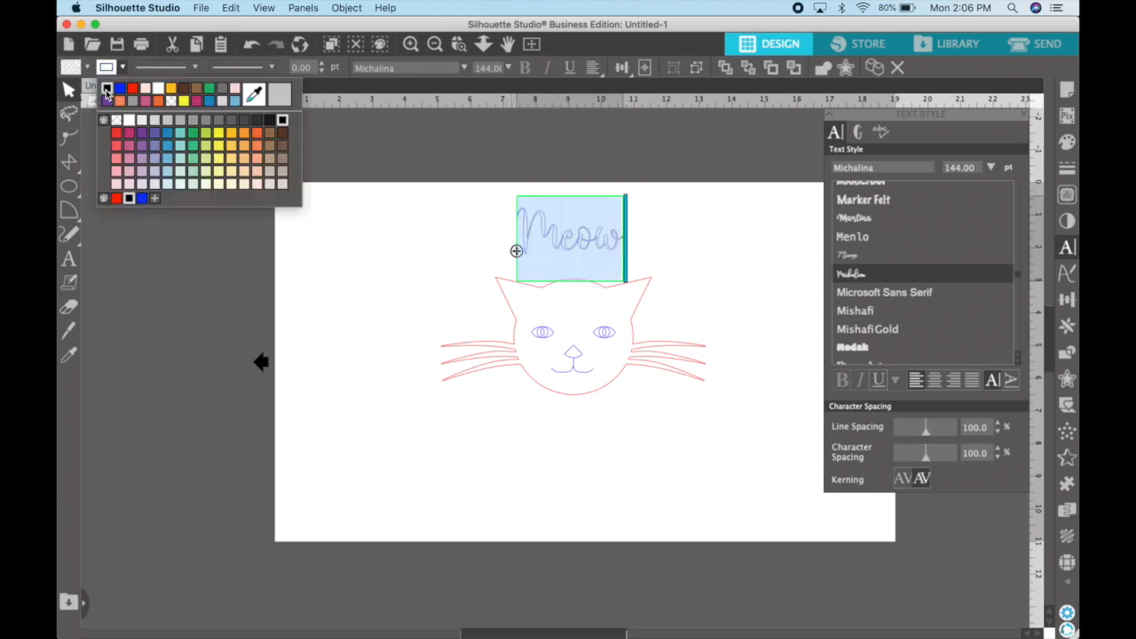
click(107, 89)
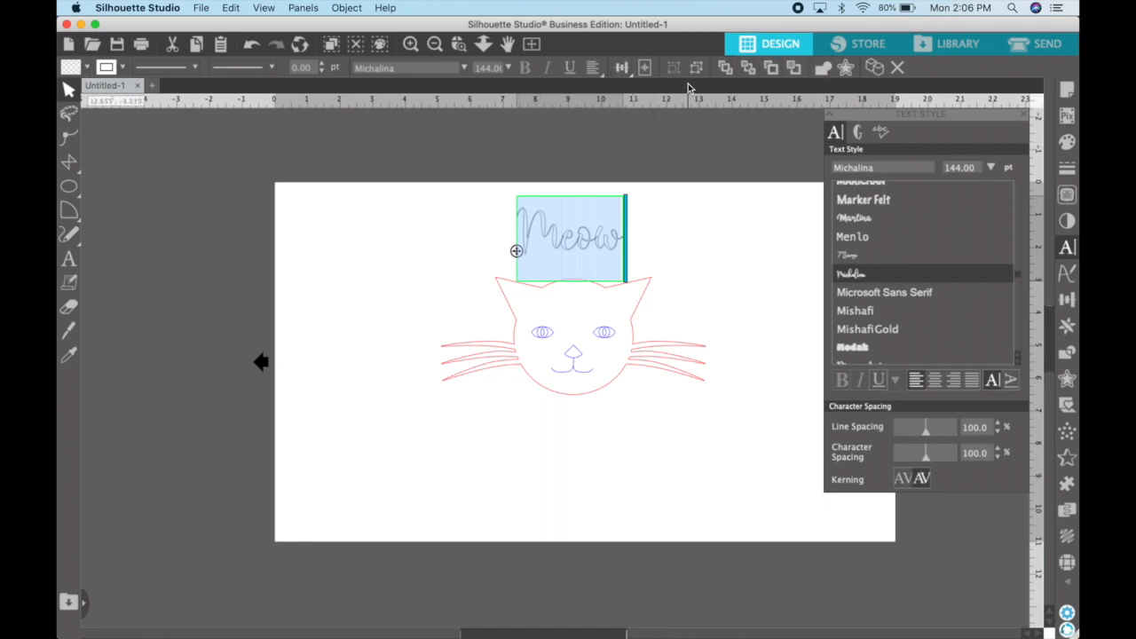
- Weld the overlapping letters of the Meow text into one continuous shape
click(458, 43)
drag(506, 197, 627, 271)
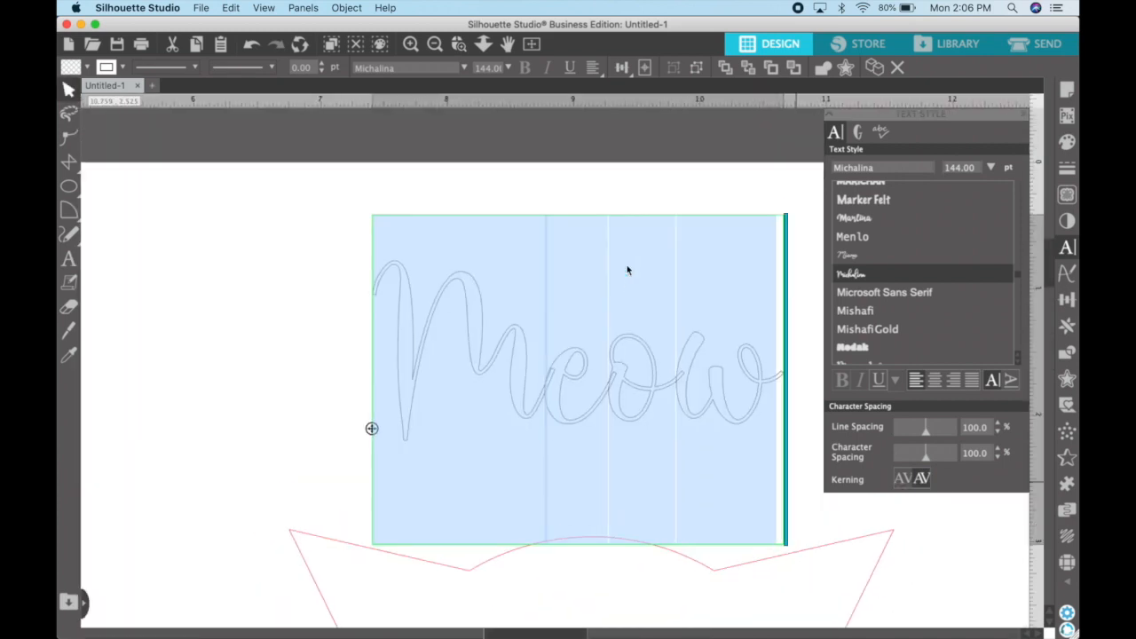
click(568, 158)
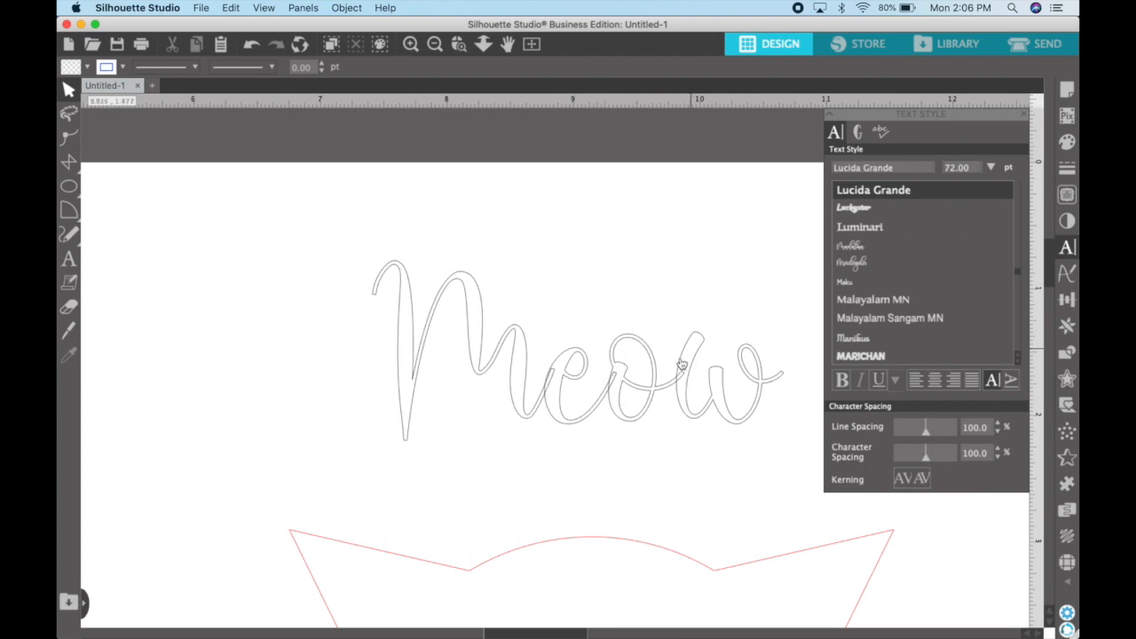
click(688, 354)
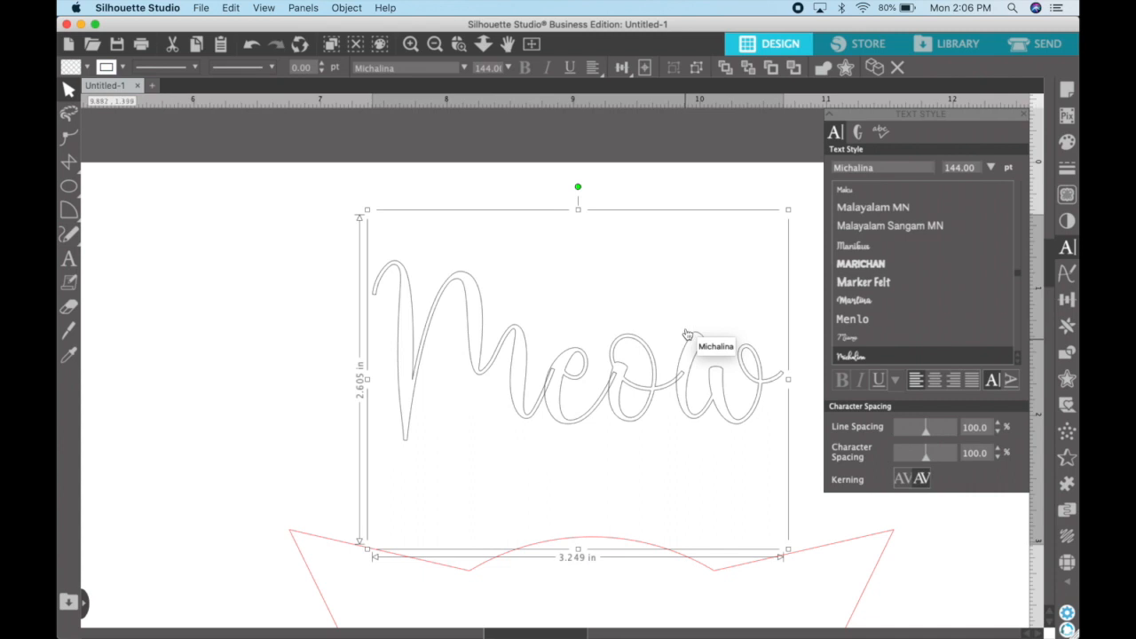
click(822, 69)
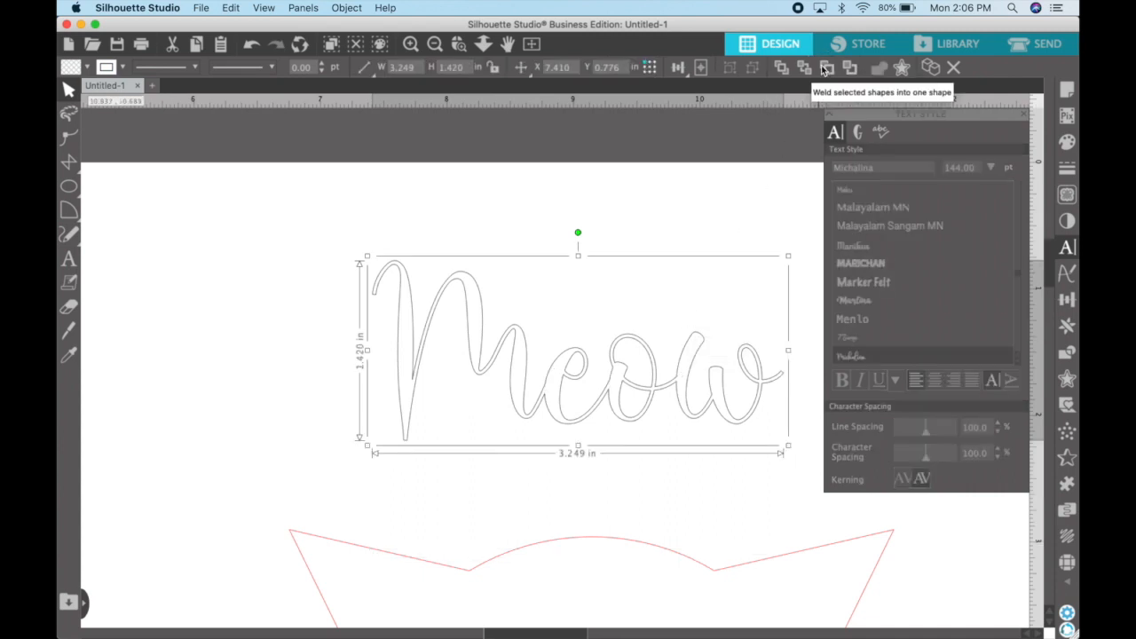
click(619, 363)
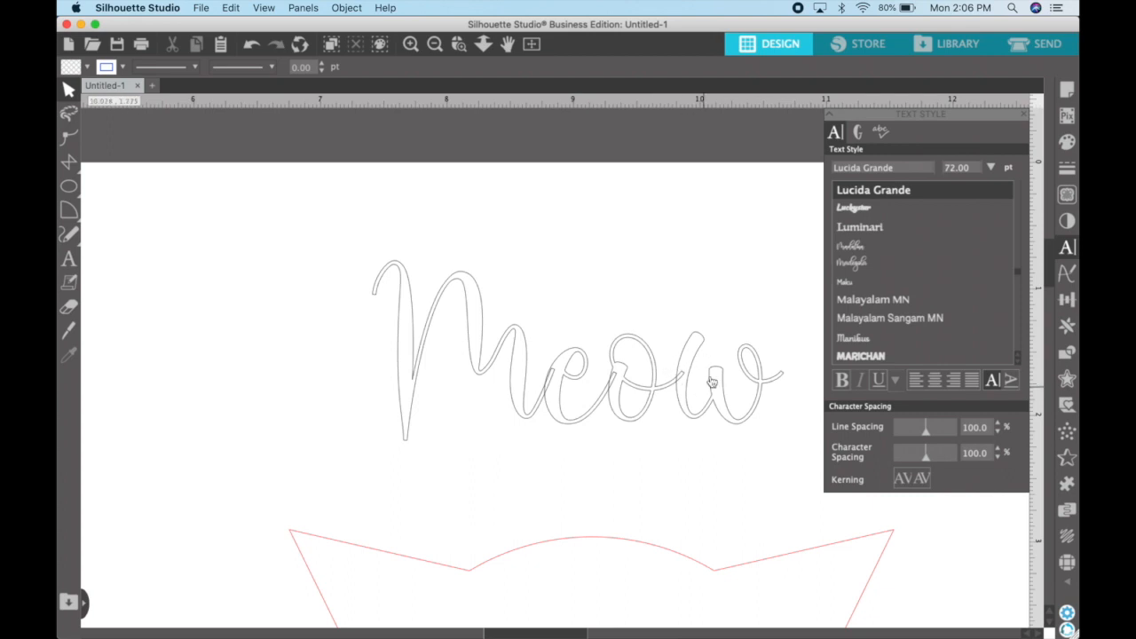
click(688, 353)
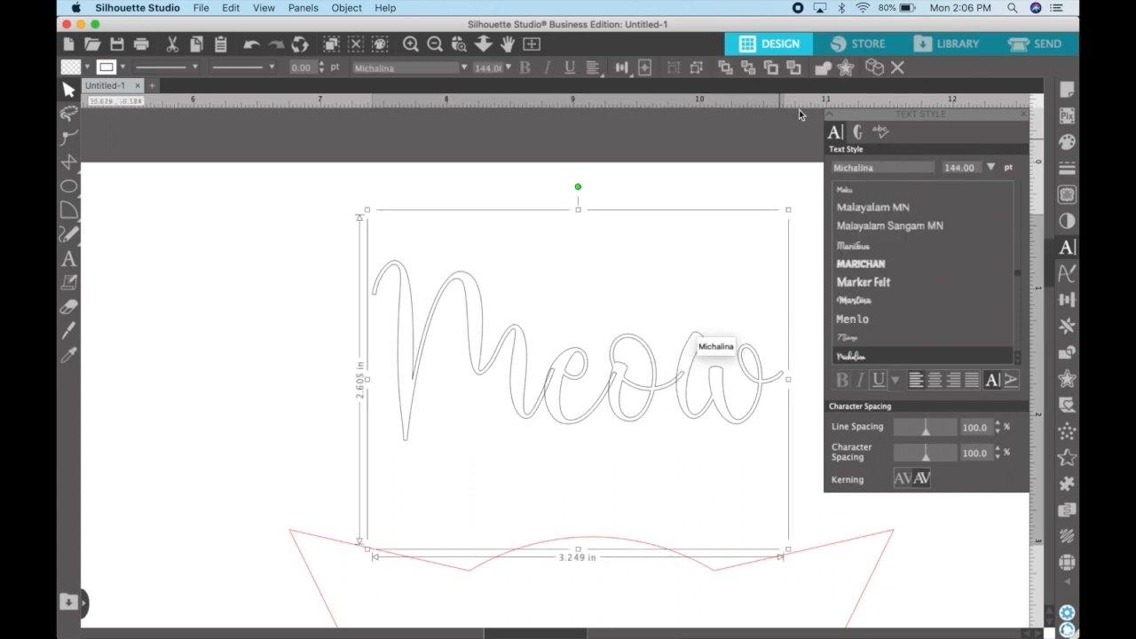
click(825, 69)
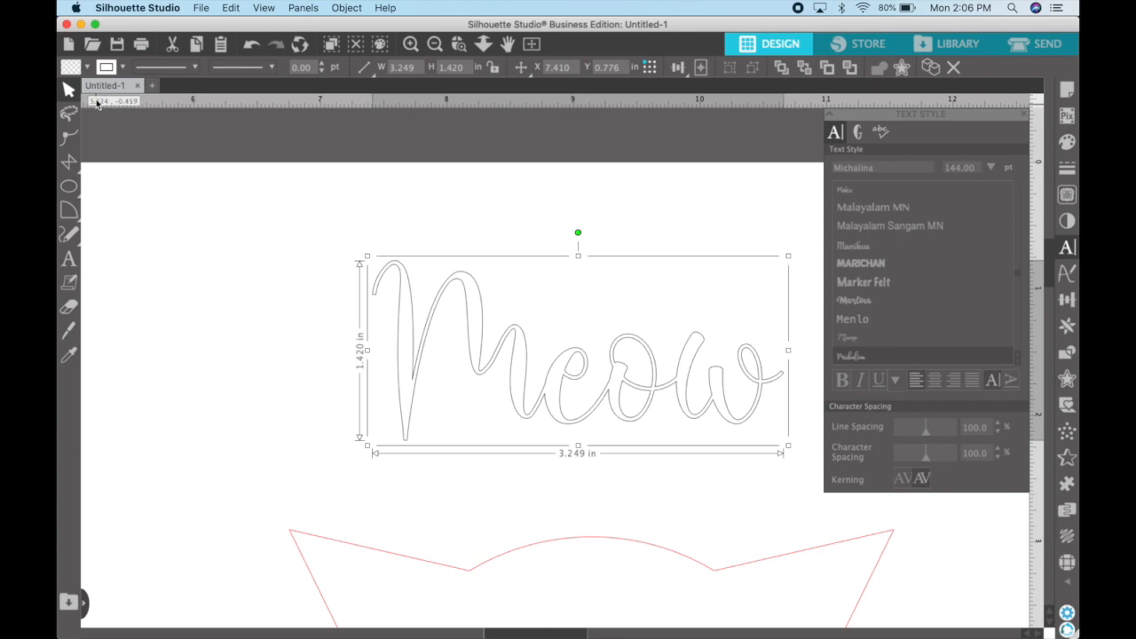
- Fill the welded Meow lettering with solid black and deselect it
click(86, 67)
click(72, 89)
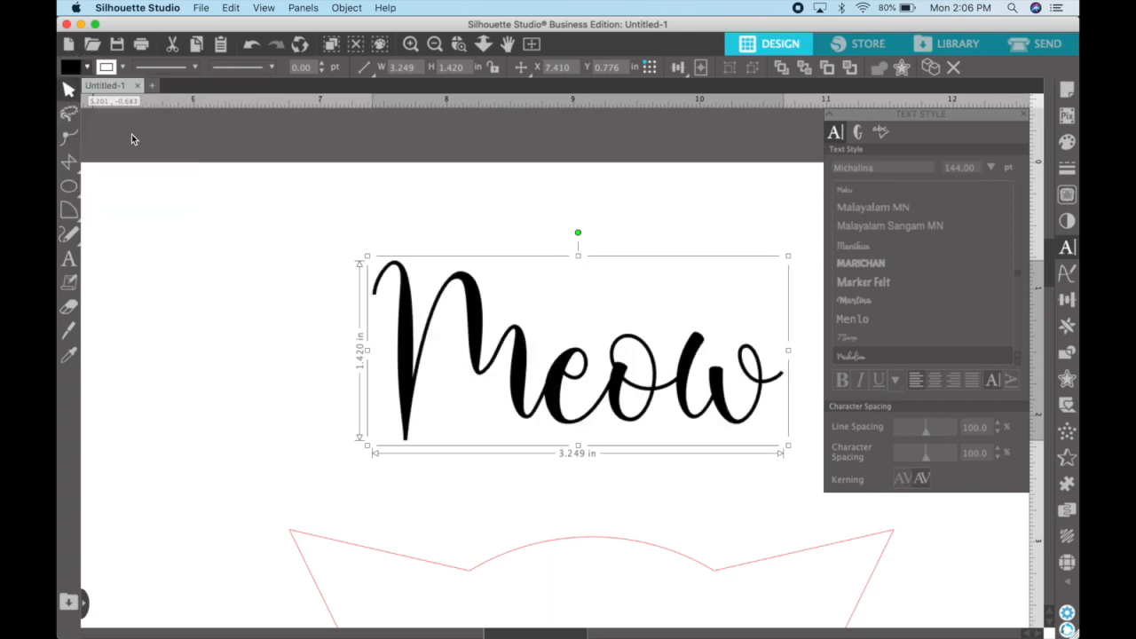
click(435, 44)
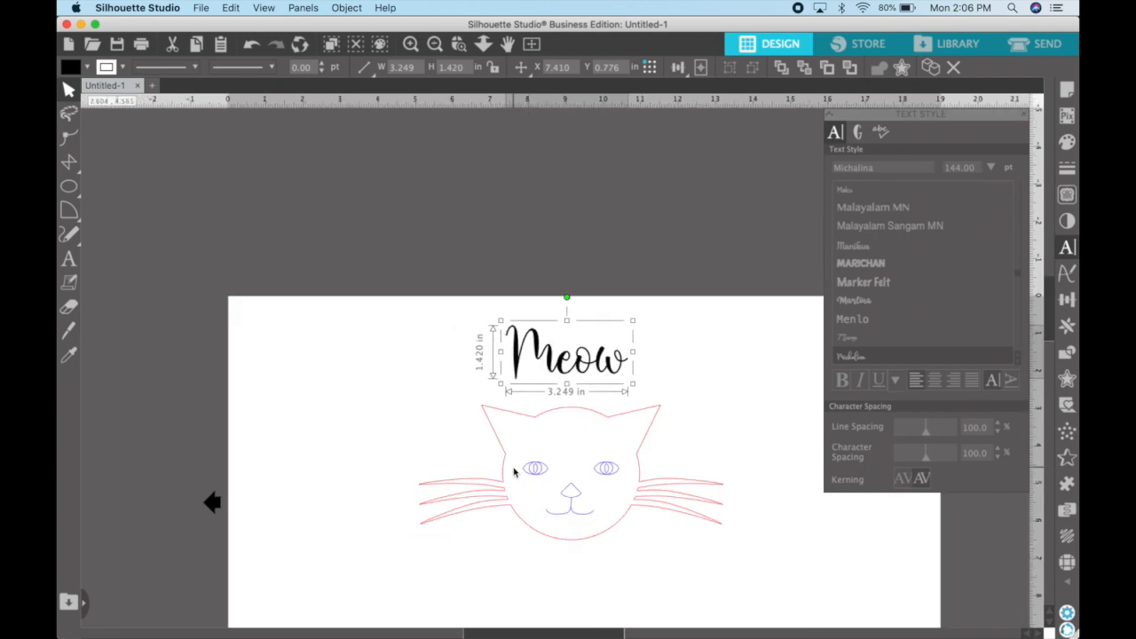
scroll(515, 470, down, 5)
scroll(515, 470, right, 5)
scroll(513, 472, right, 1)
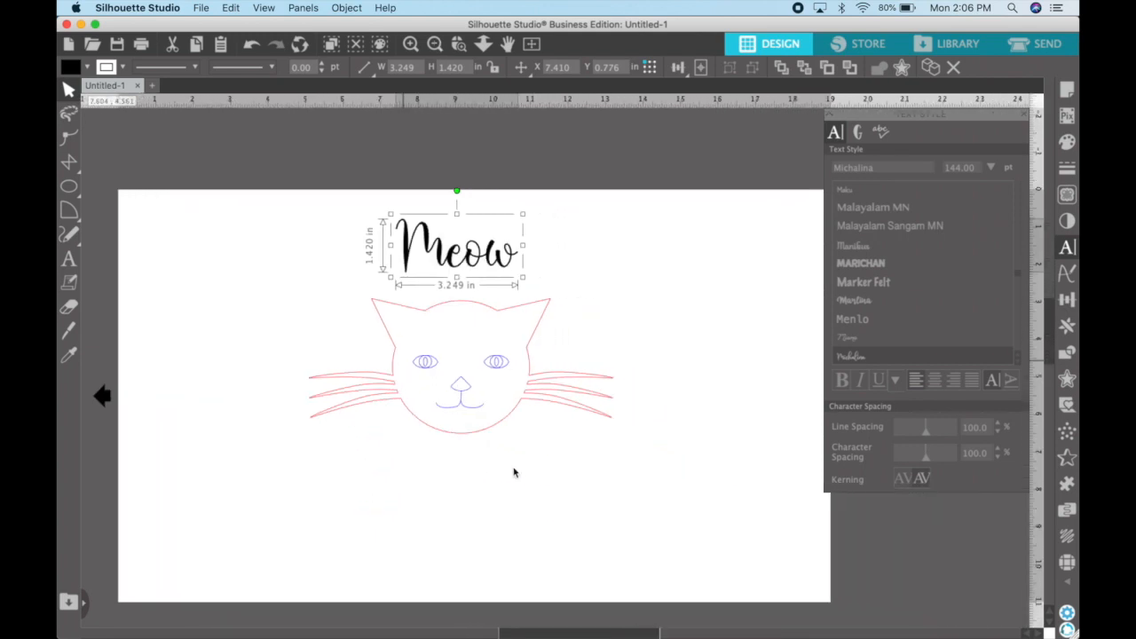
click(513, 472)
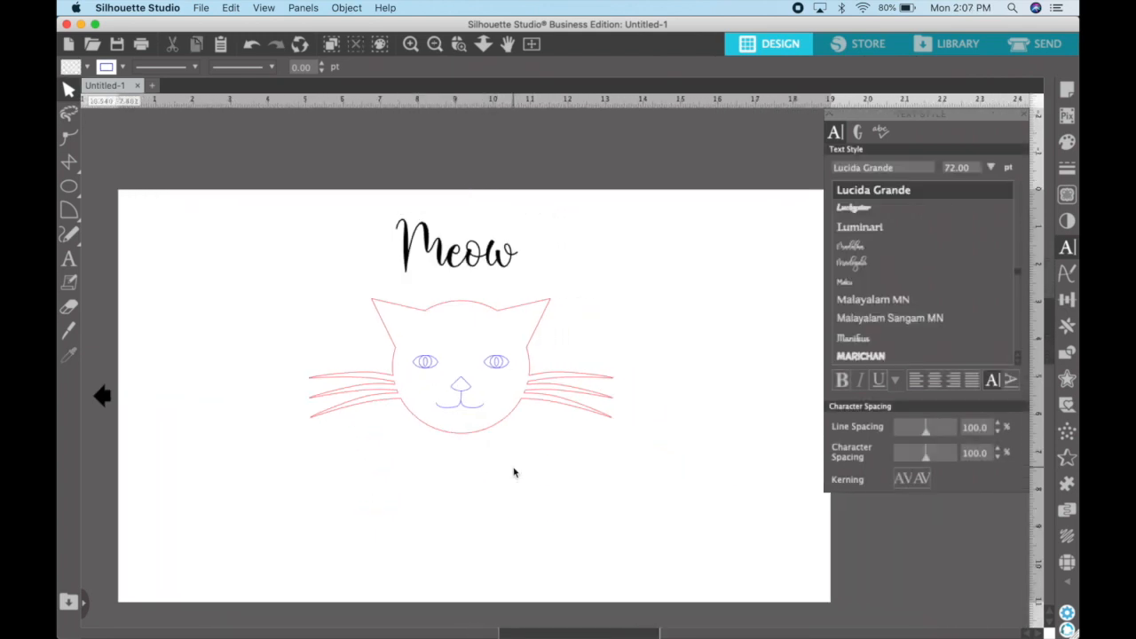
- Collapse the text style settings and save the design to the hard drive as "cat" in Silhouette Studio V3 format, in the made by me svg folder
click(832, 118)
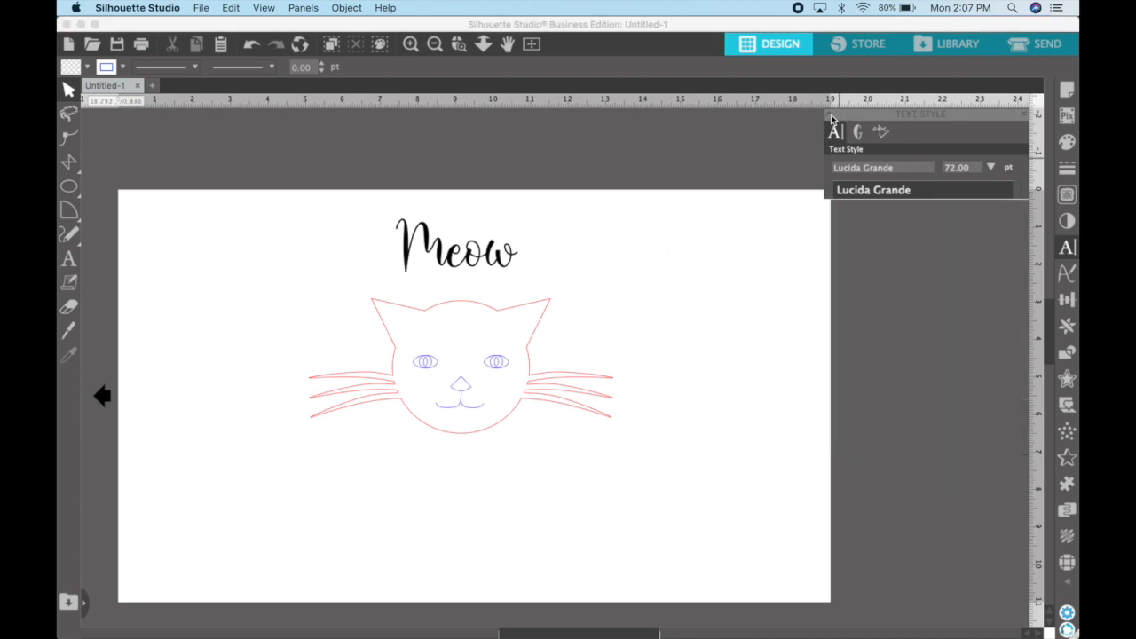
click(202, 7)
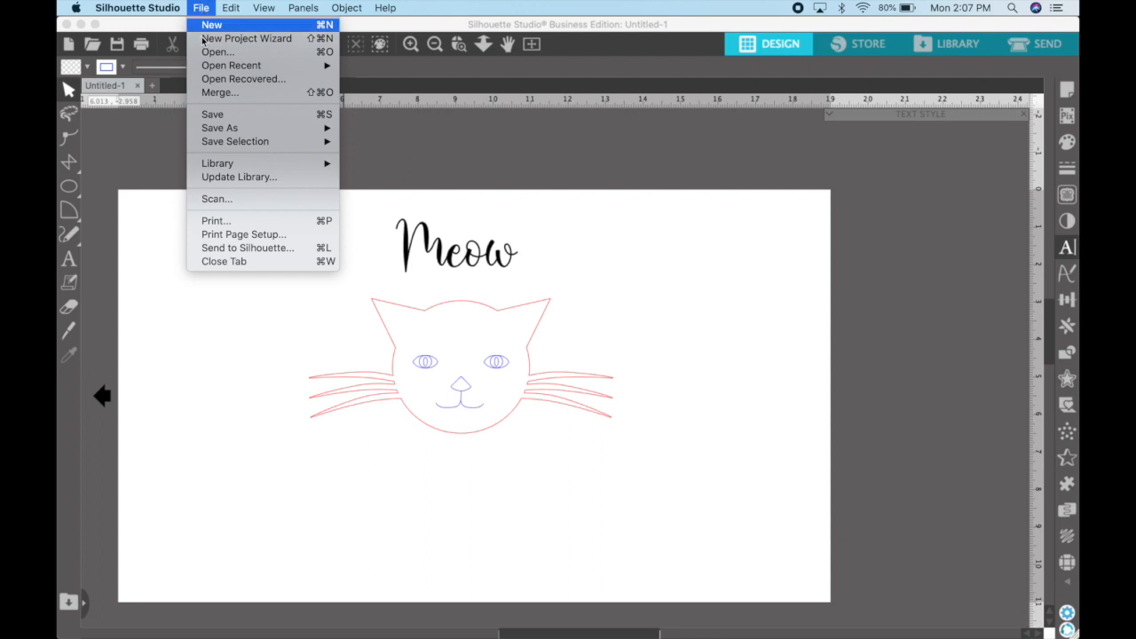
mouse_move(223, 130)
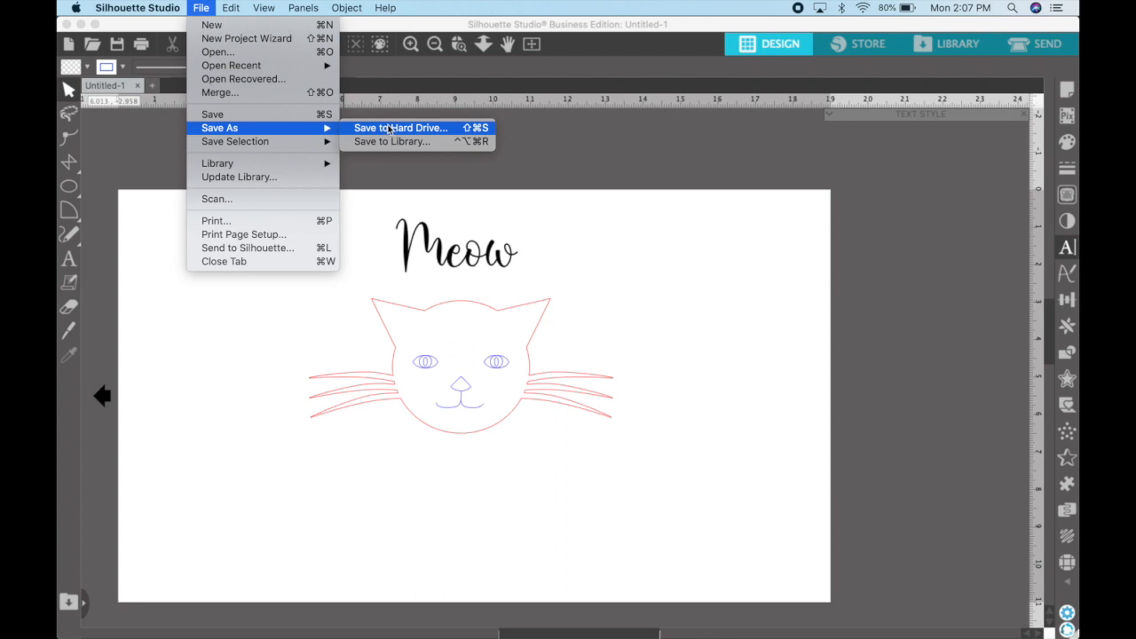
click(388, 130)
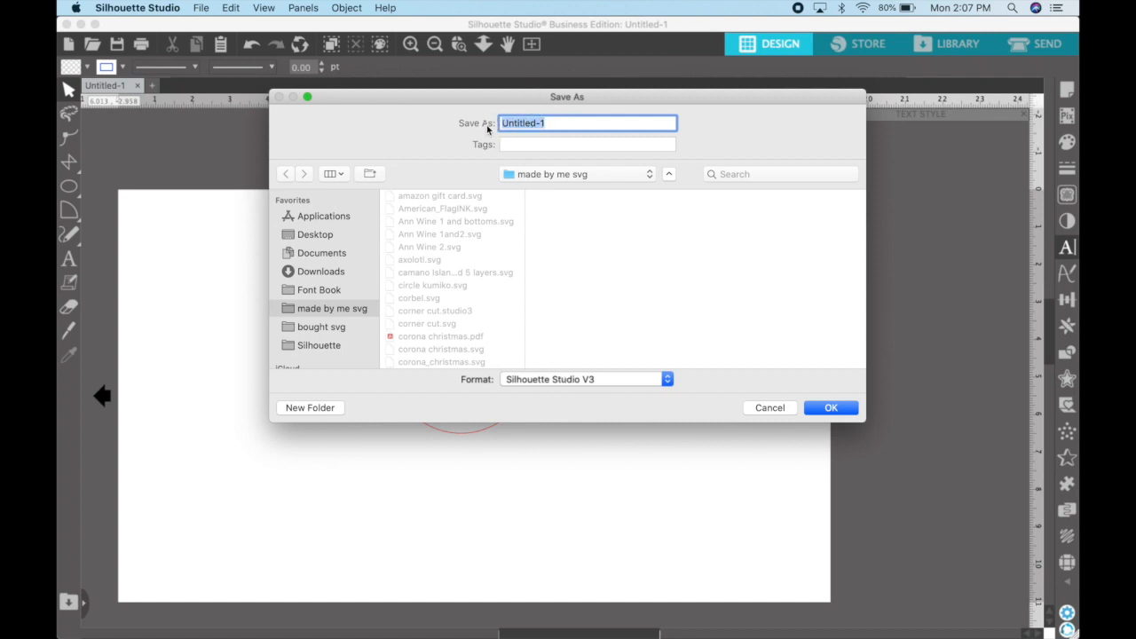
text(can)
click(843, 409)
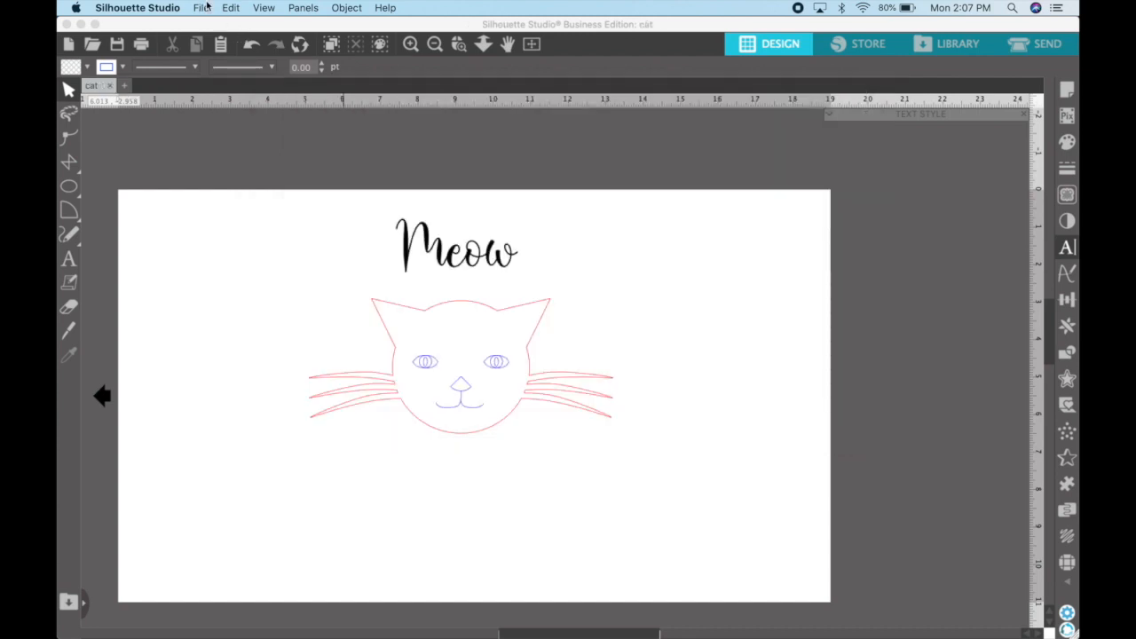
- Save a copy of the design to the hard drive as "cat" in SVG format, in the made by me svg folder
click(202, 7)
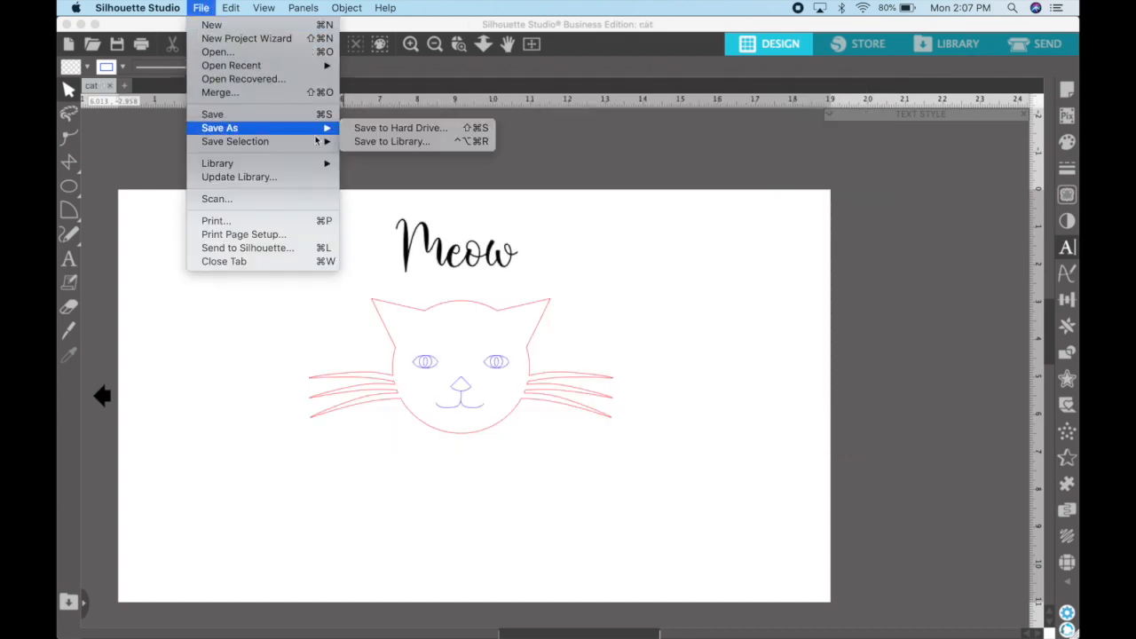
click(402, 131)
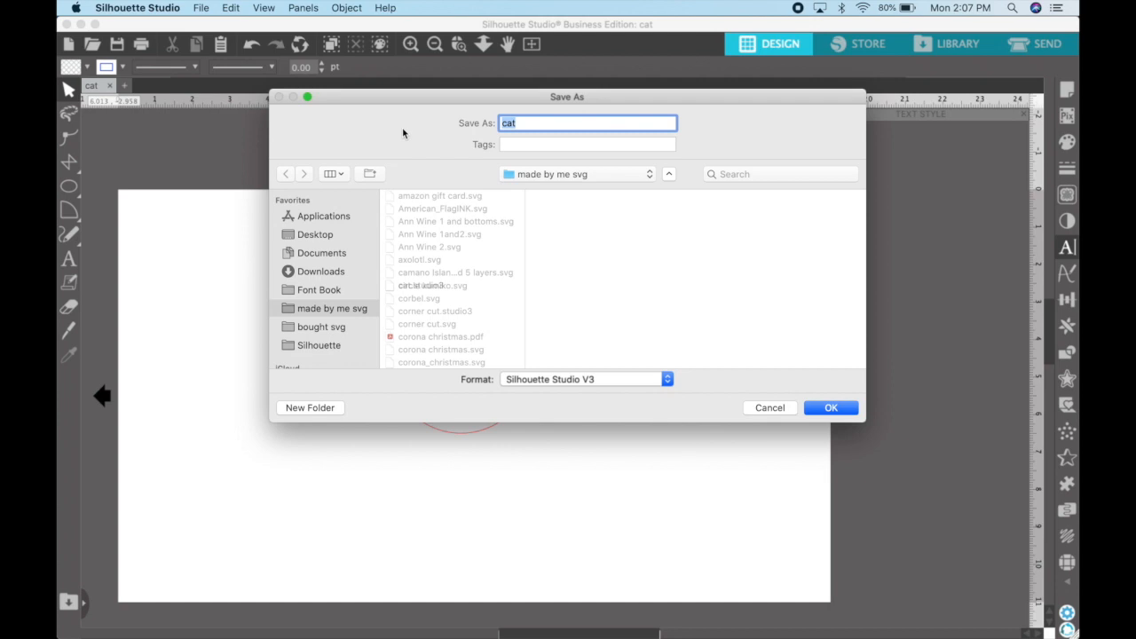
click(515, 381)
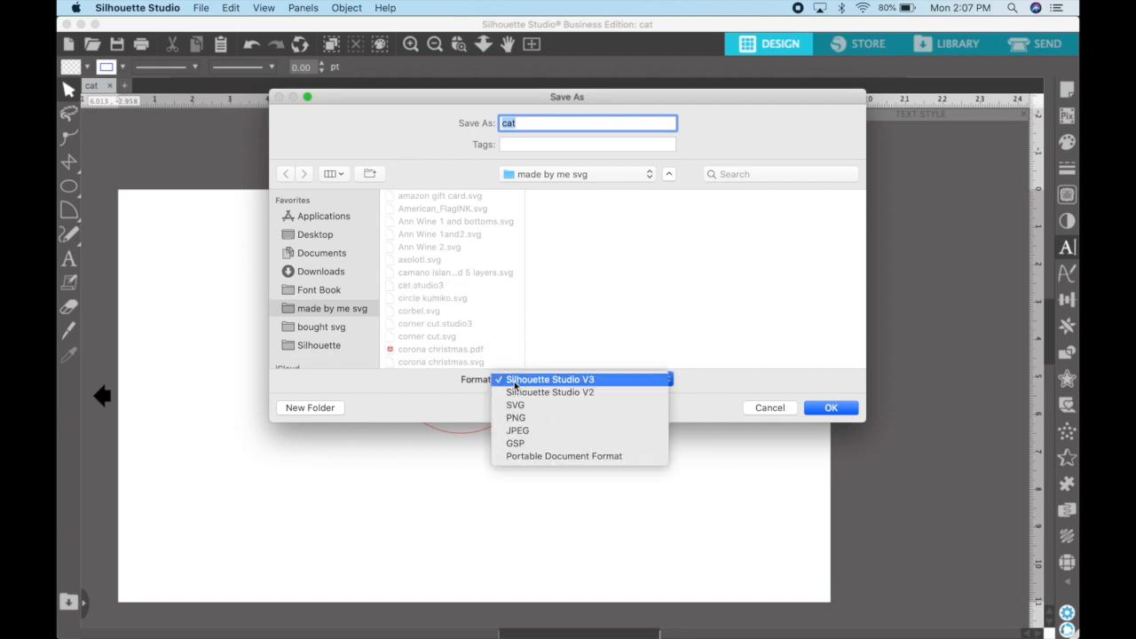
click(517, 405)
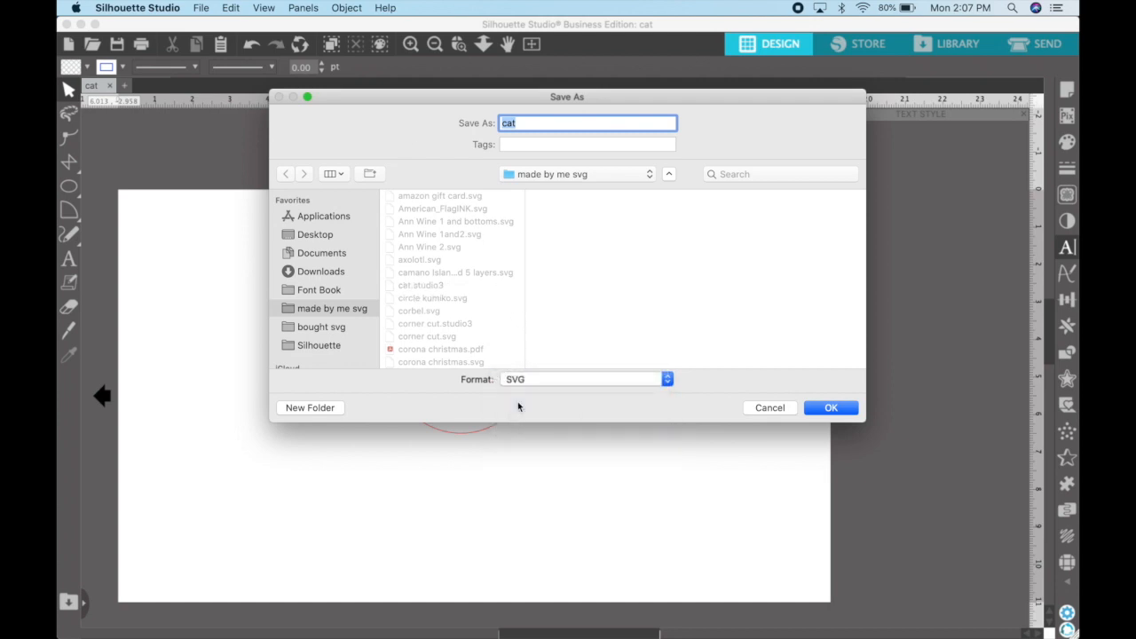
click(837, 413)
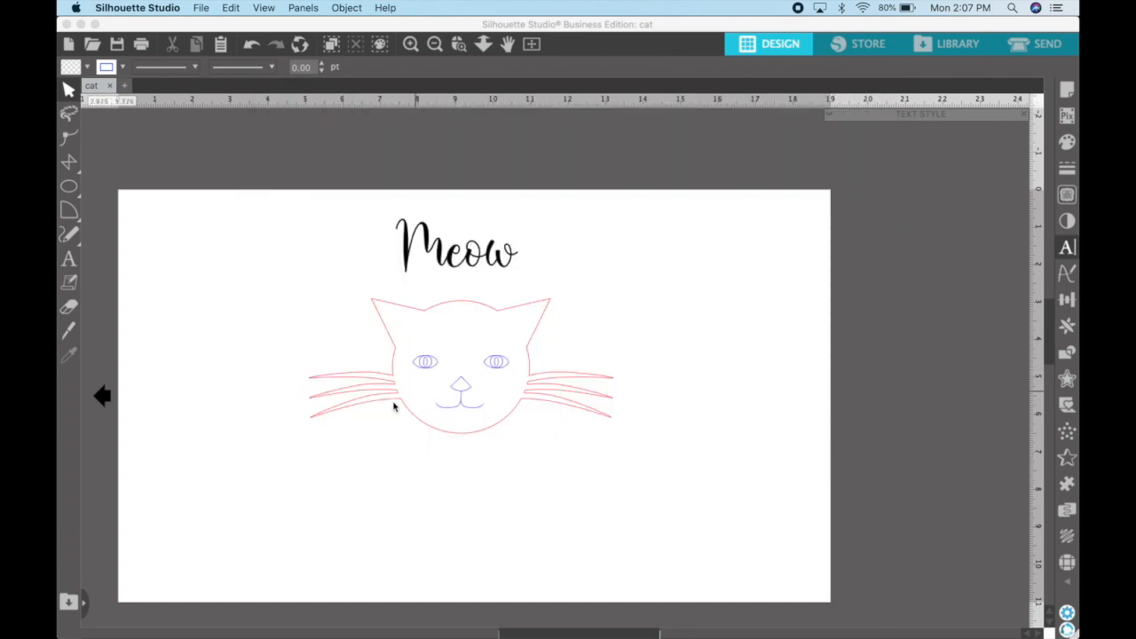
- Switch to the Glowforge app in Safari and create a new design by uploading cat.svg from the made by me svg folder
mouse_move(255, 631)
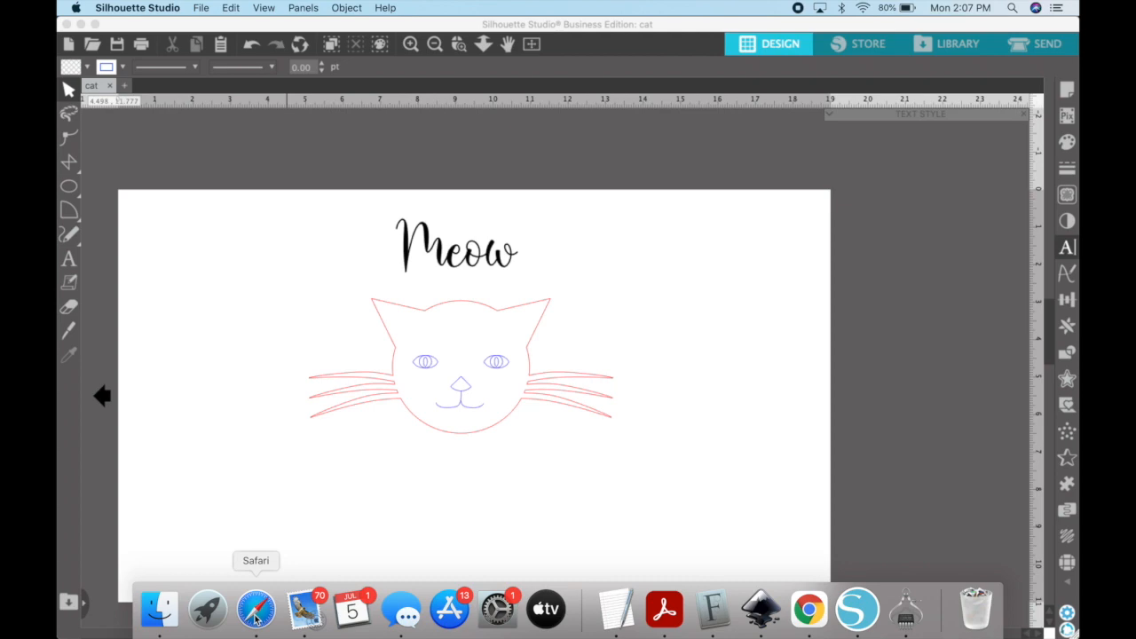
click(256, 612)
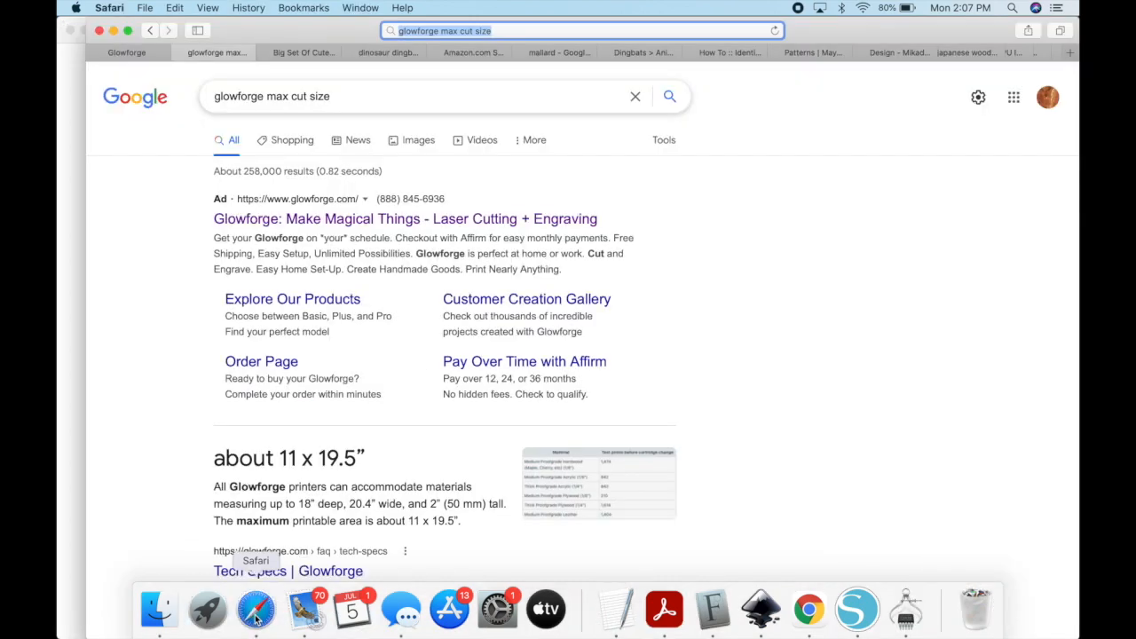
click(133, 53)
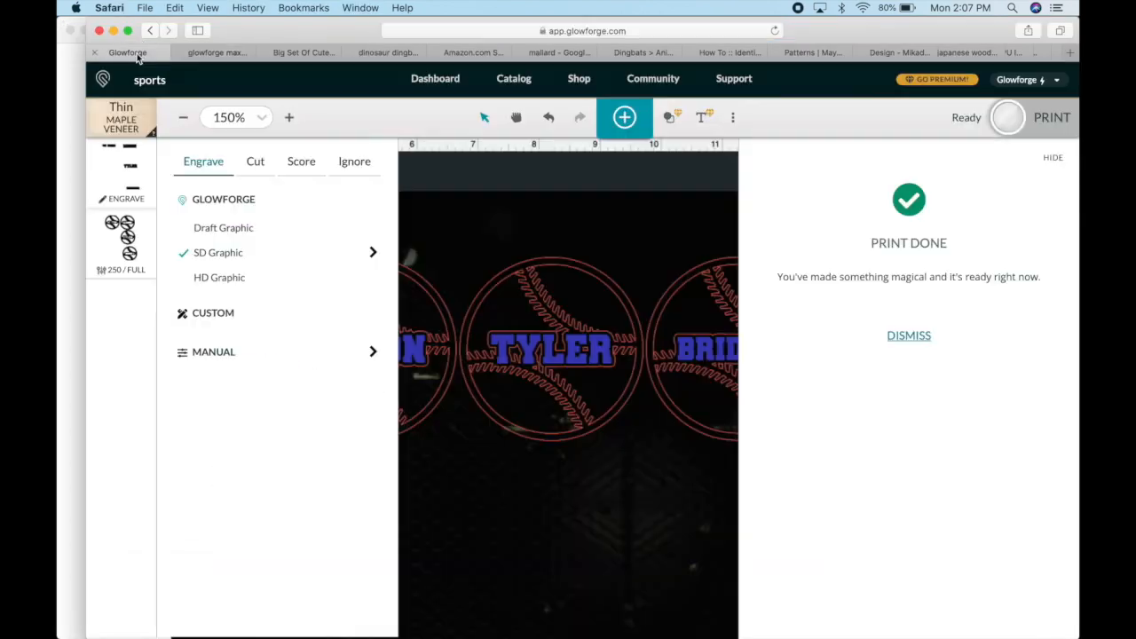
click(454, 81)
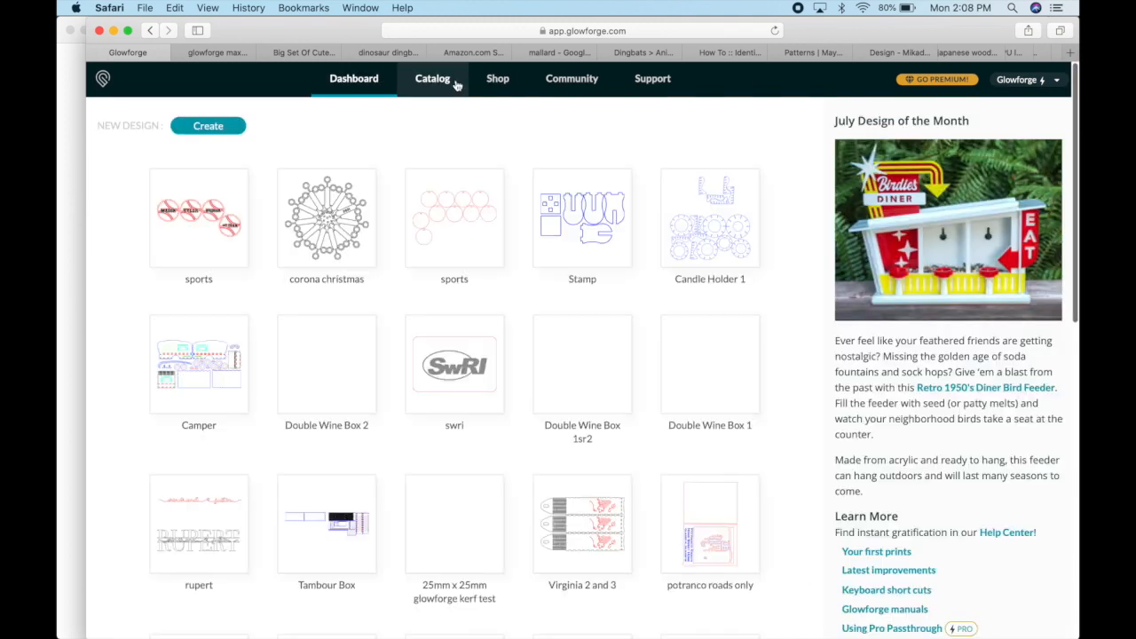
click(209, 127)
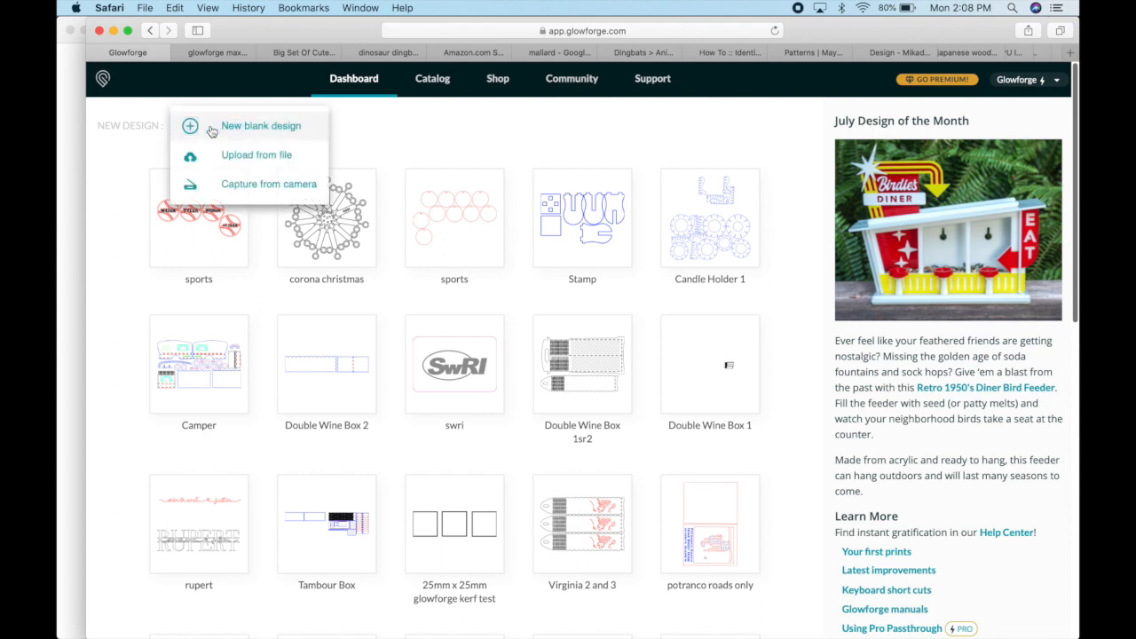
click(281, 156)
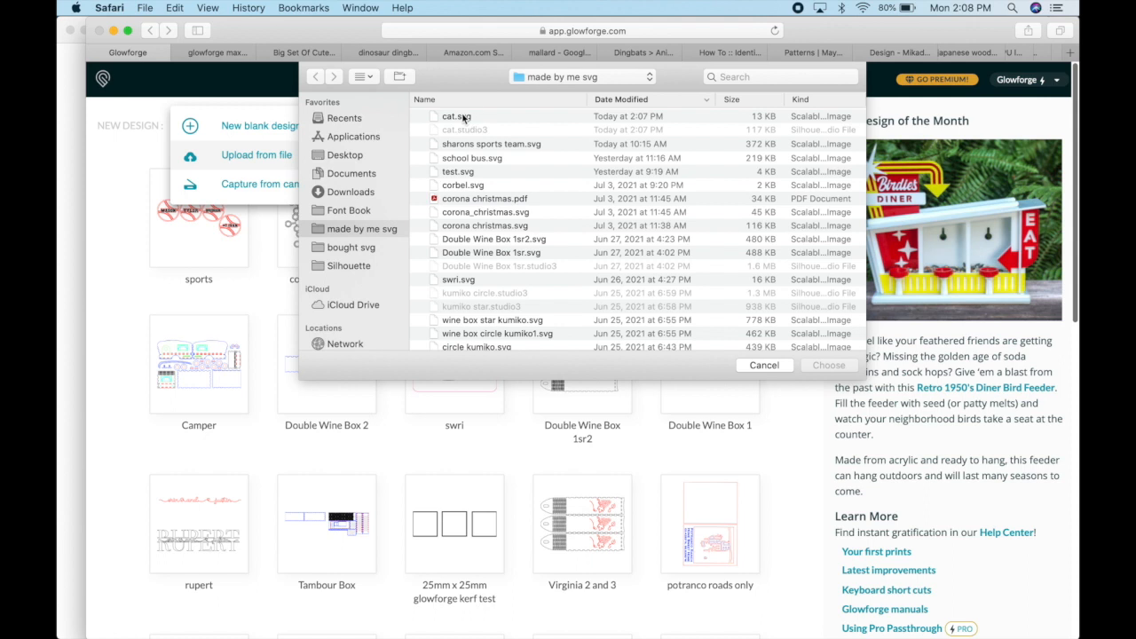
click(466, 118)
click(830, 365)
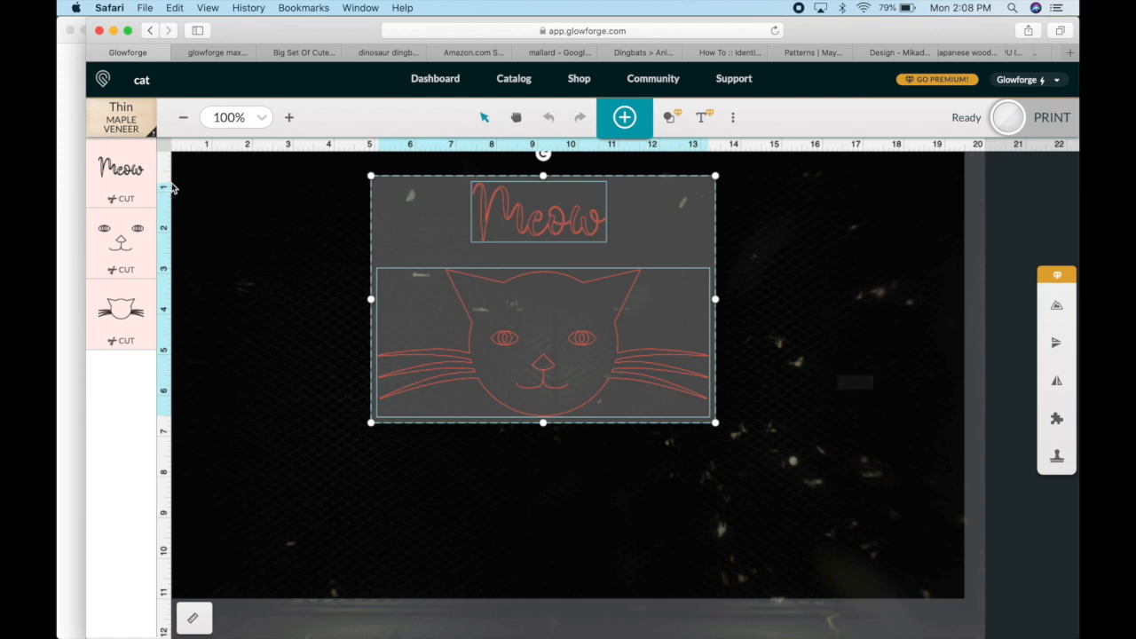
- Set the material to Medium Basswood Plywood and review the Meow lettering's cut settings
click(132, 127)
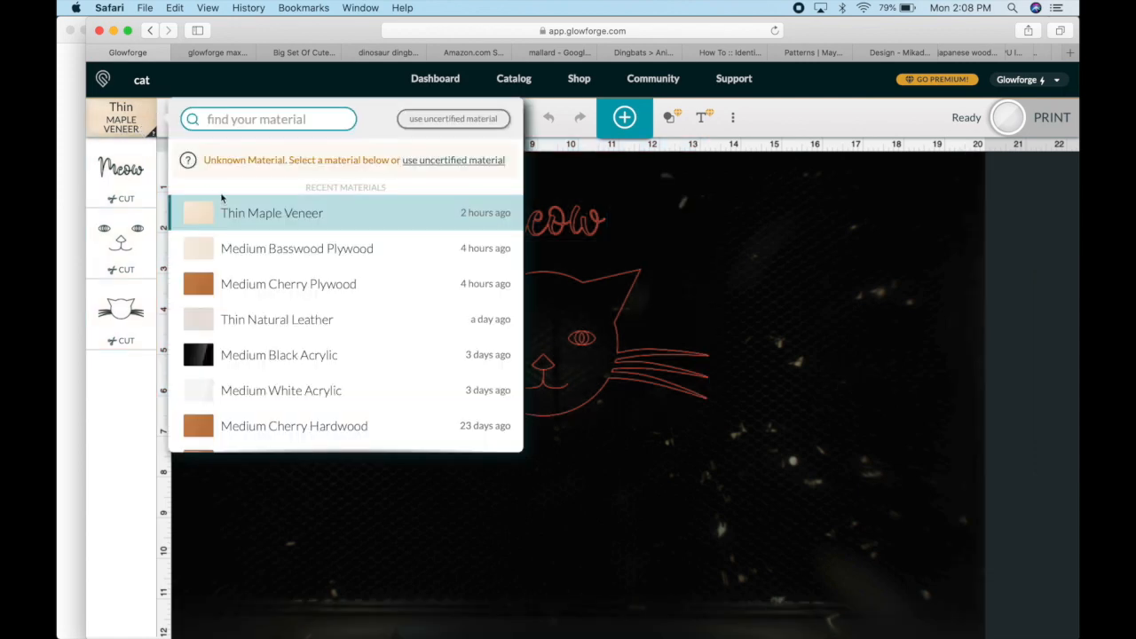
click(243, 253)
click(503, 338)
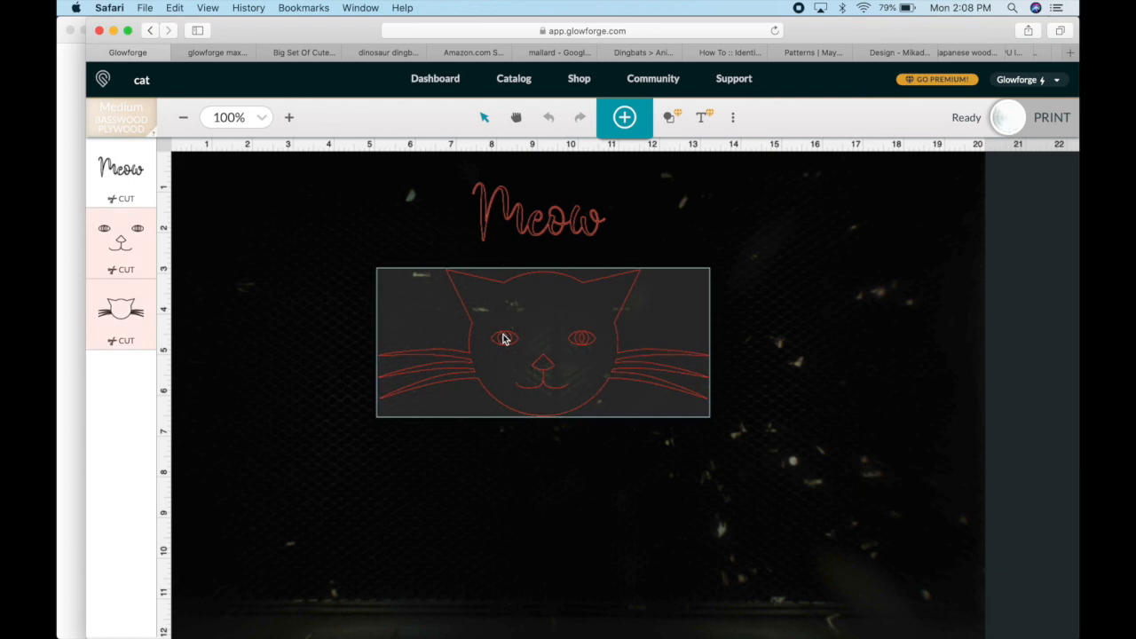
click(532, 236)
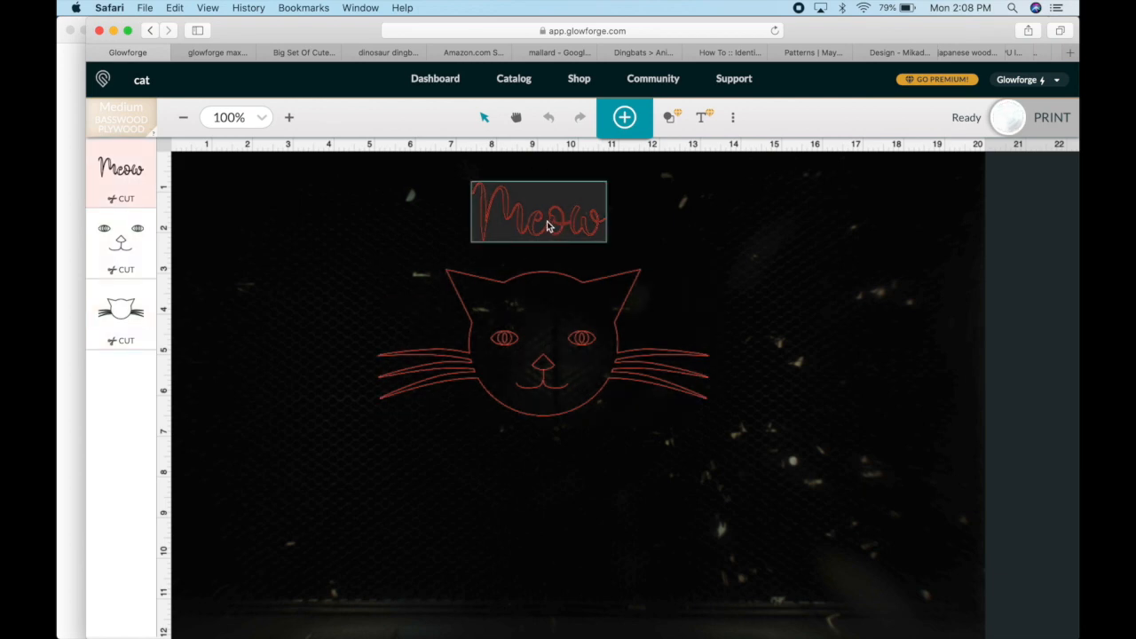
click(546, 221)
click(128, 173)
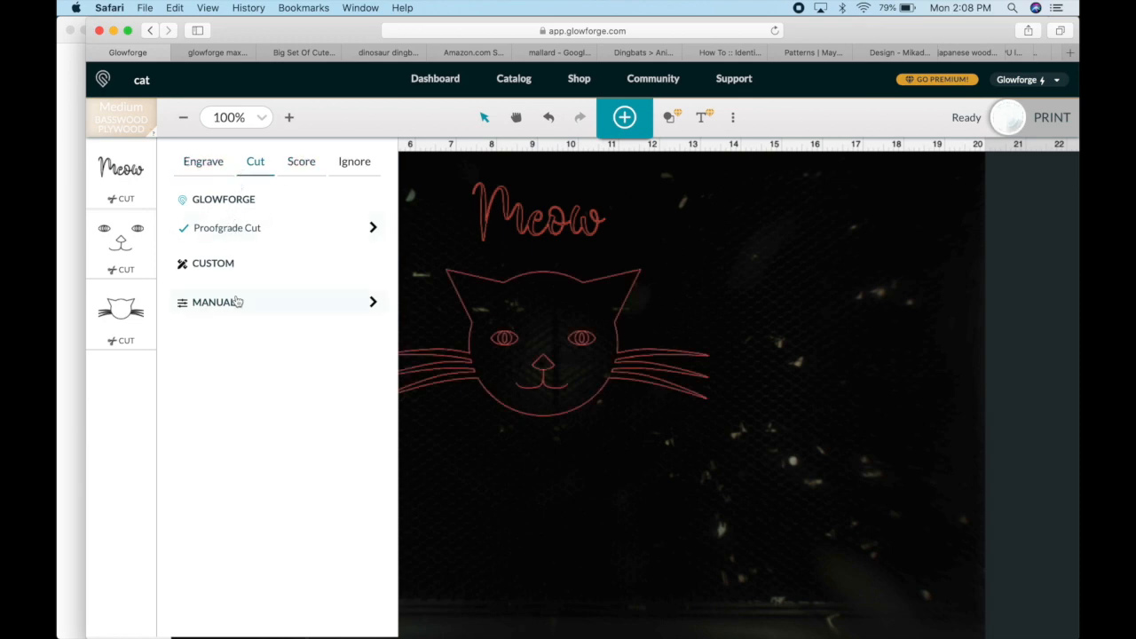
click(126, 171)
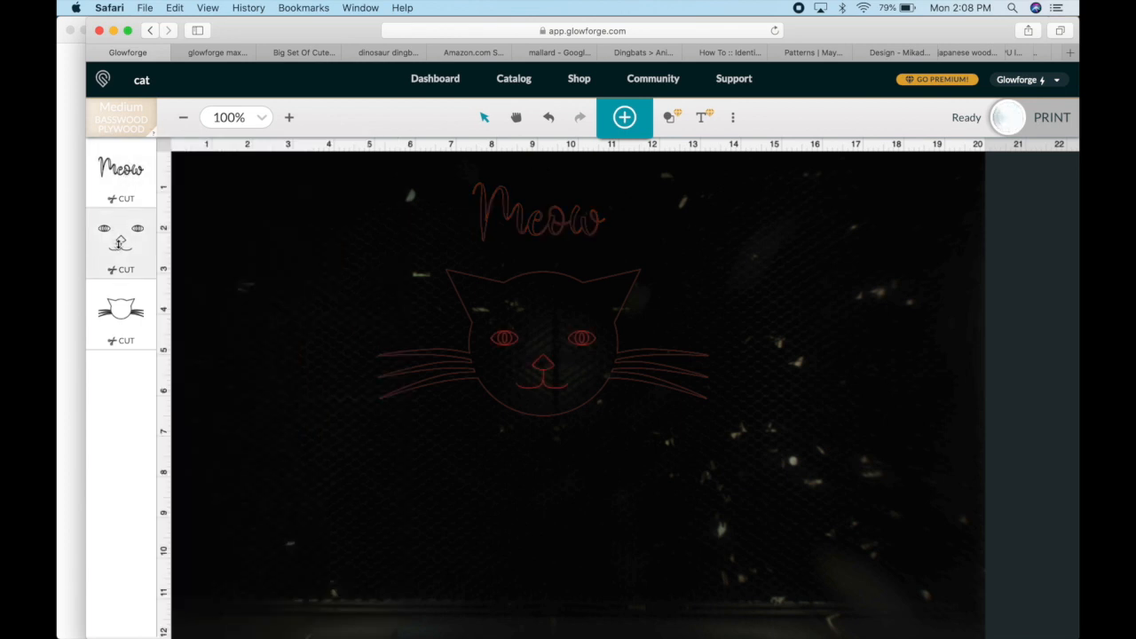
- Change the eyes, nose and mouth from cut to score and order them ahead of the Meow lettering and head outline
click(119, 242)
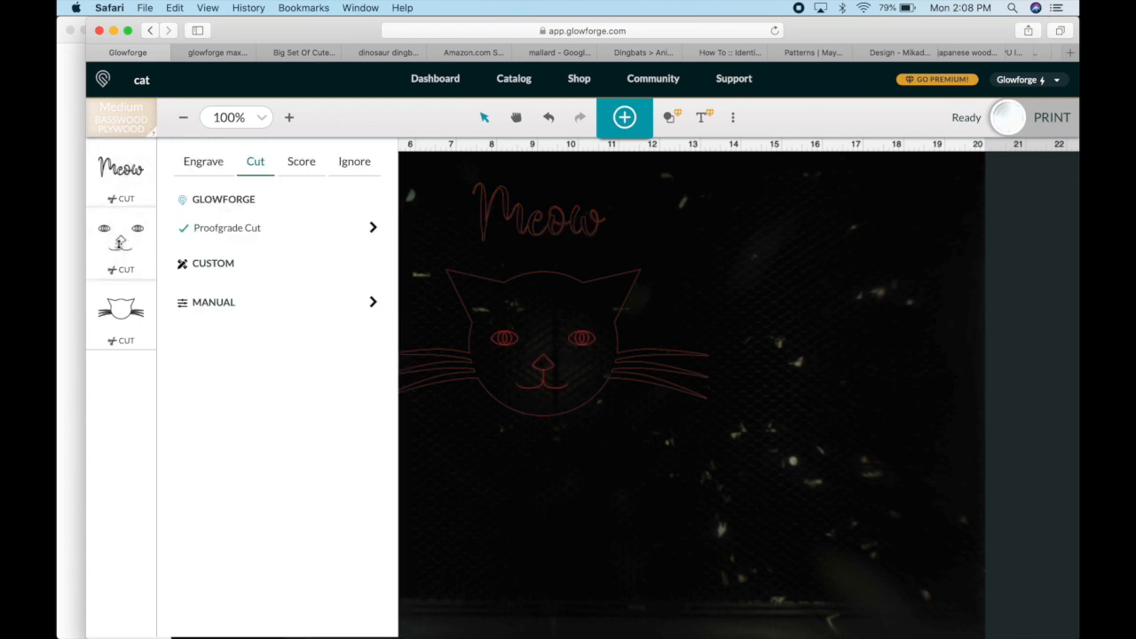
click(302, 165)
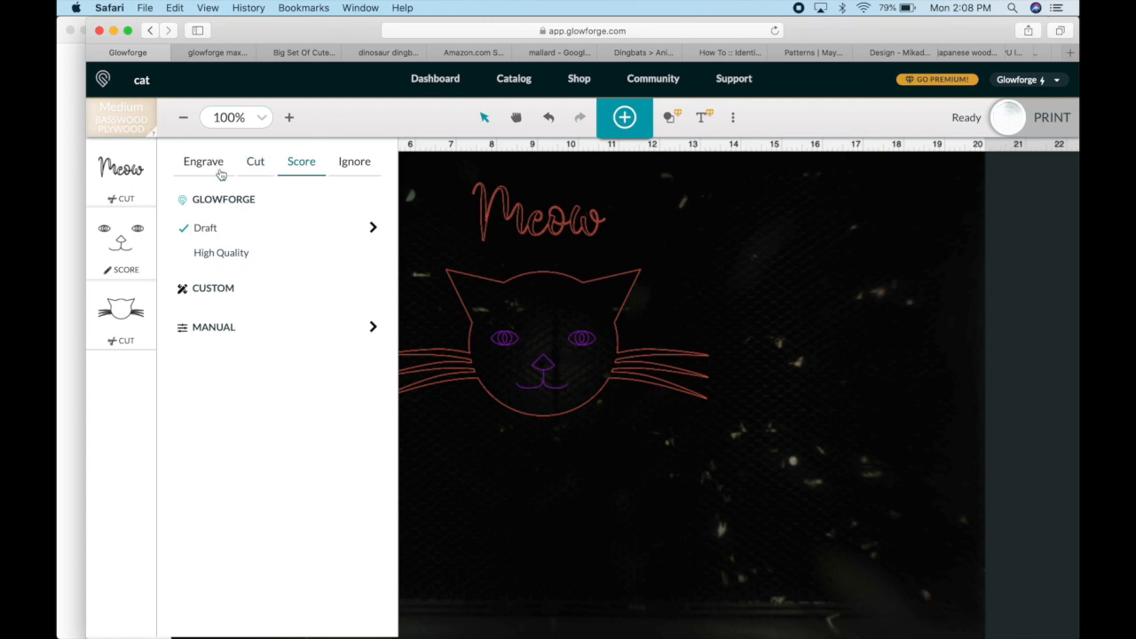
drag(149, 250, 148, 177)
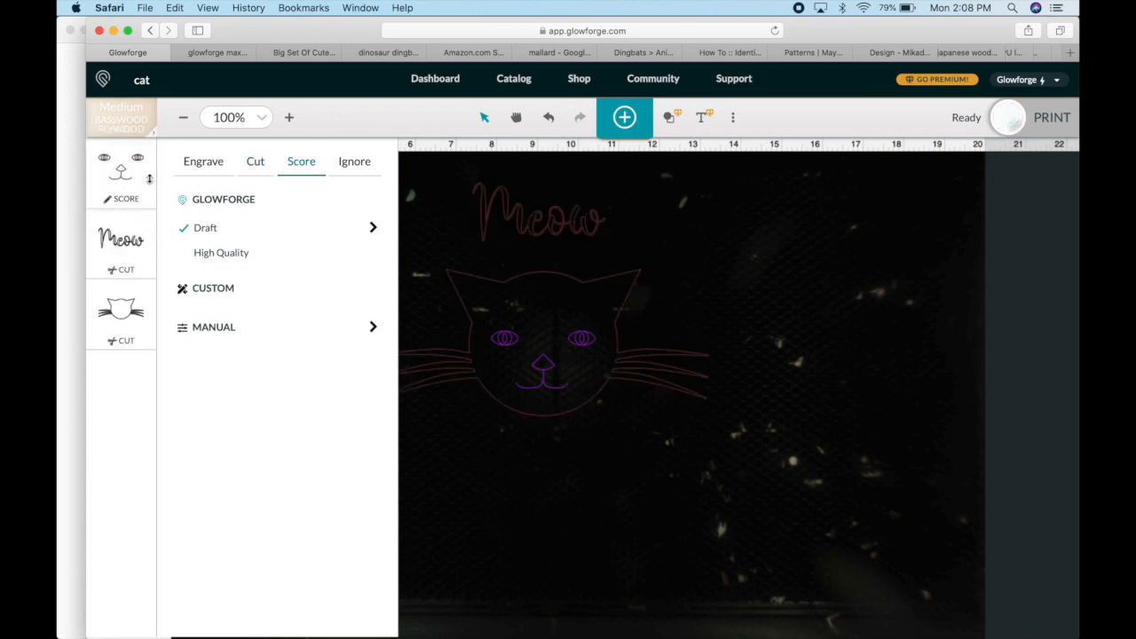
click(127, 321)
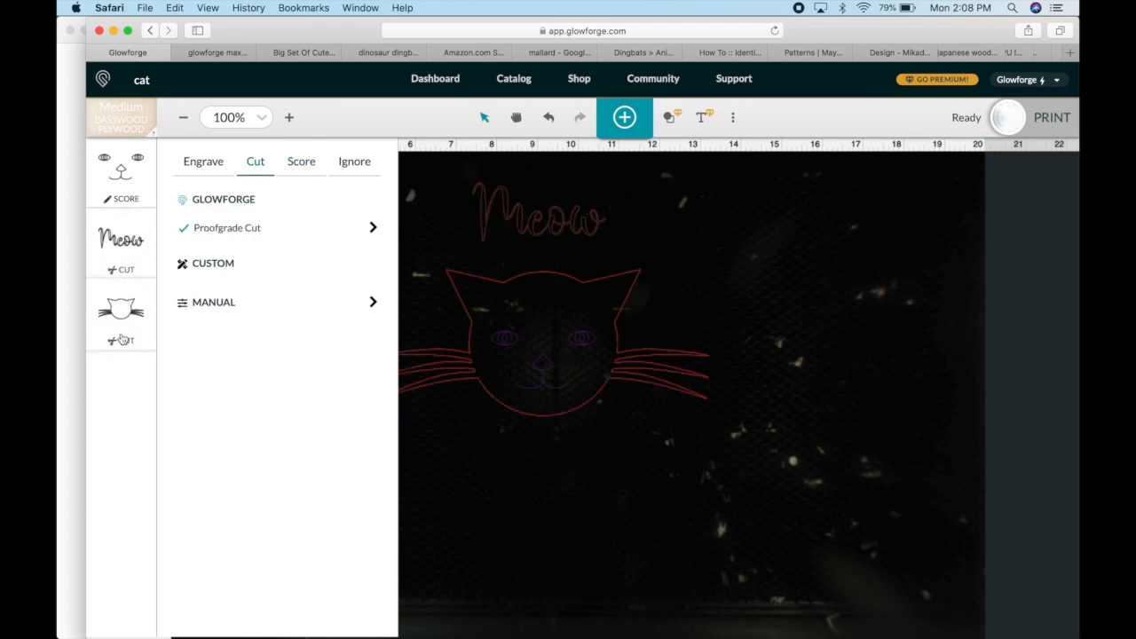
click(771, 322)
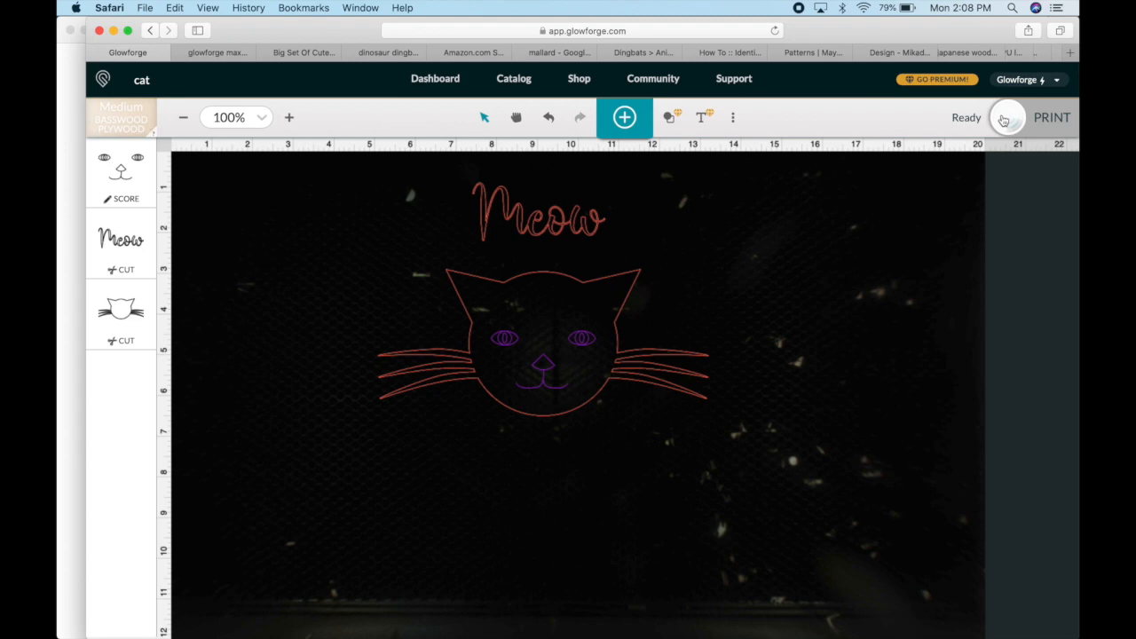